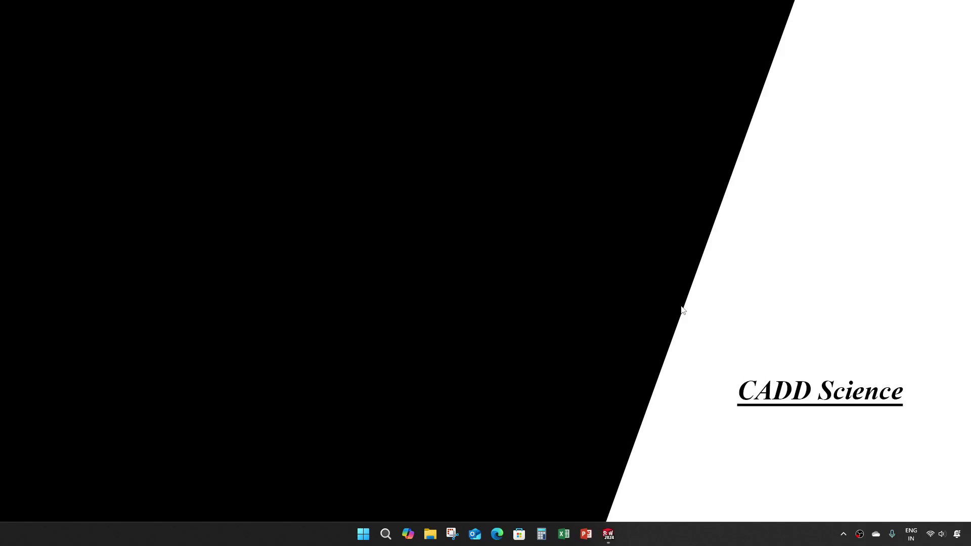
# Launch SOLIDWORKS 2024 and create a new assembly document
pyautogui.click(612, 543)
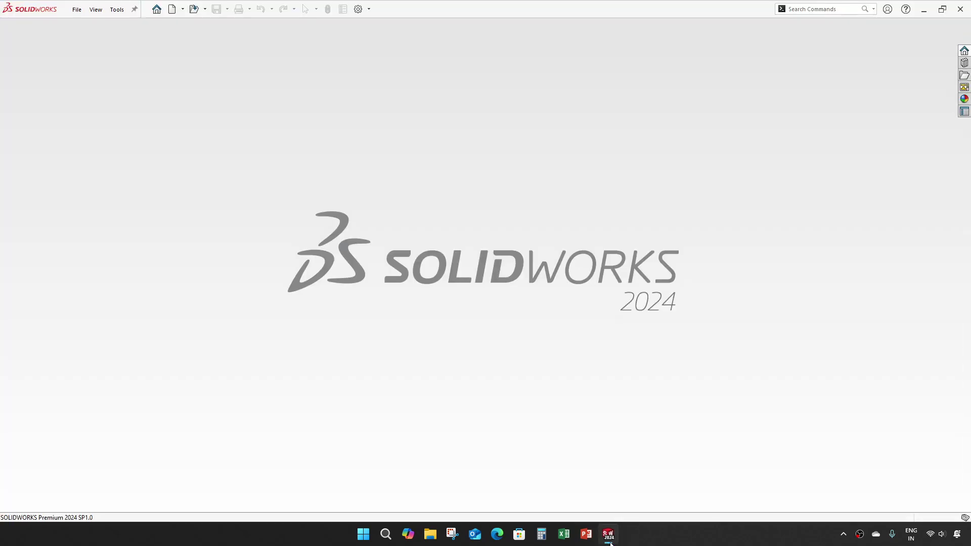
pyautogui.click(78, 12)
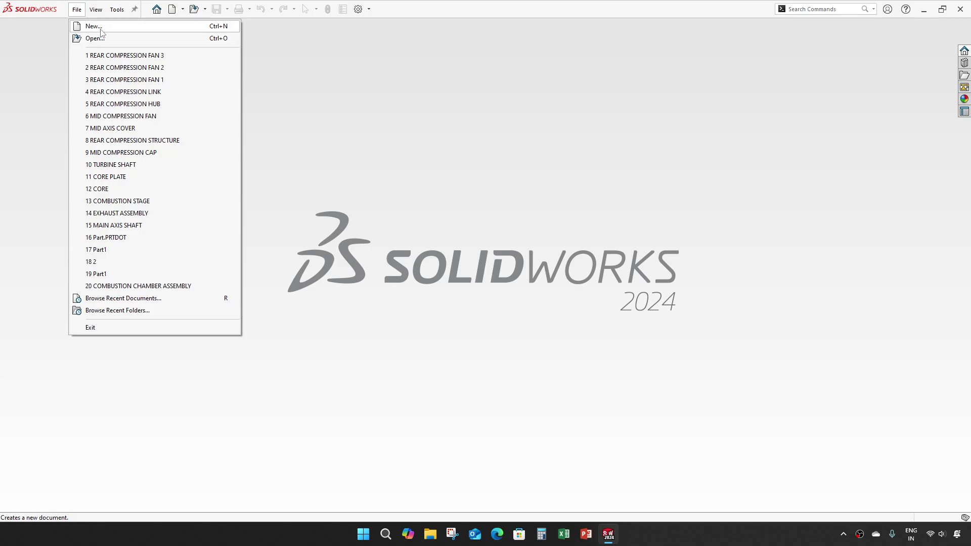
pyautogui.click(94, 26)
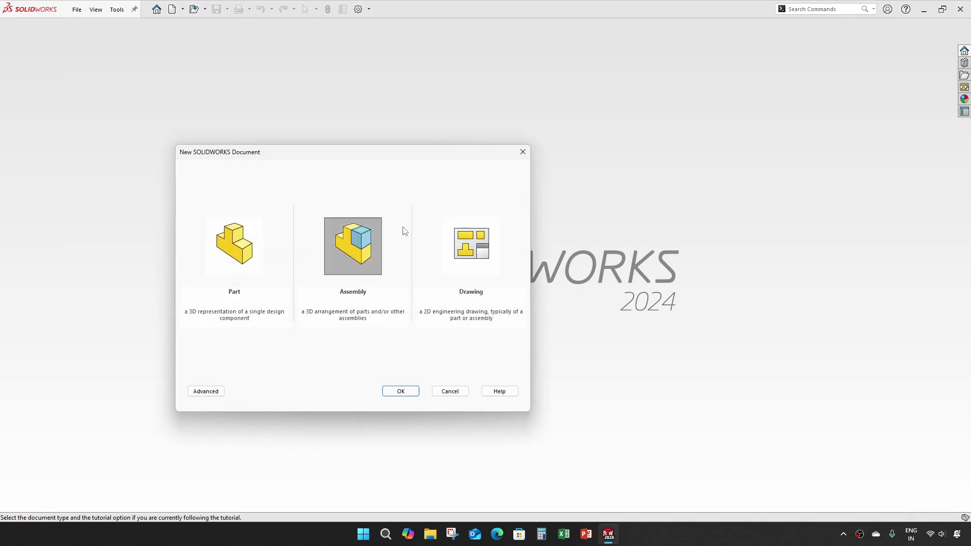
pyautogui.click(410, 396)
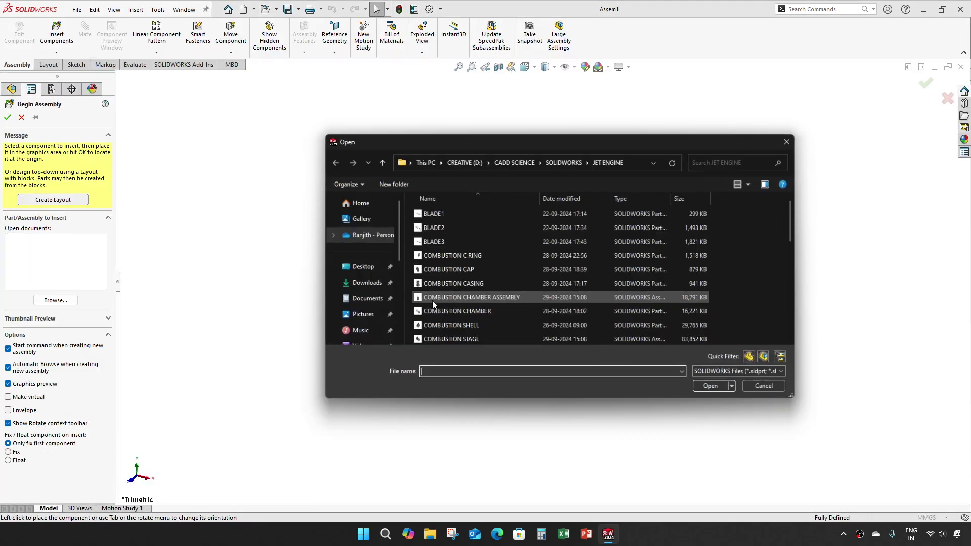
# Skip component insertion and save the empty assembly as 'REAR COMPRESSION ASSEMBLY' in JET ENGINE
pyautogui.click(773, 389)
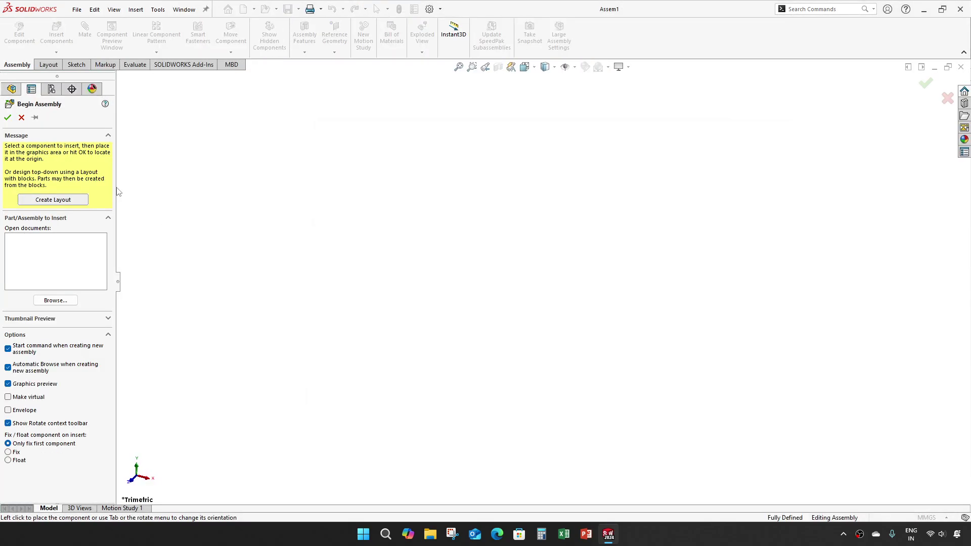
pyautogui.press('Escape')
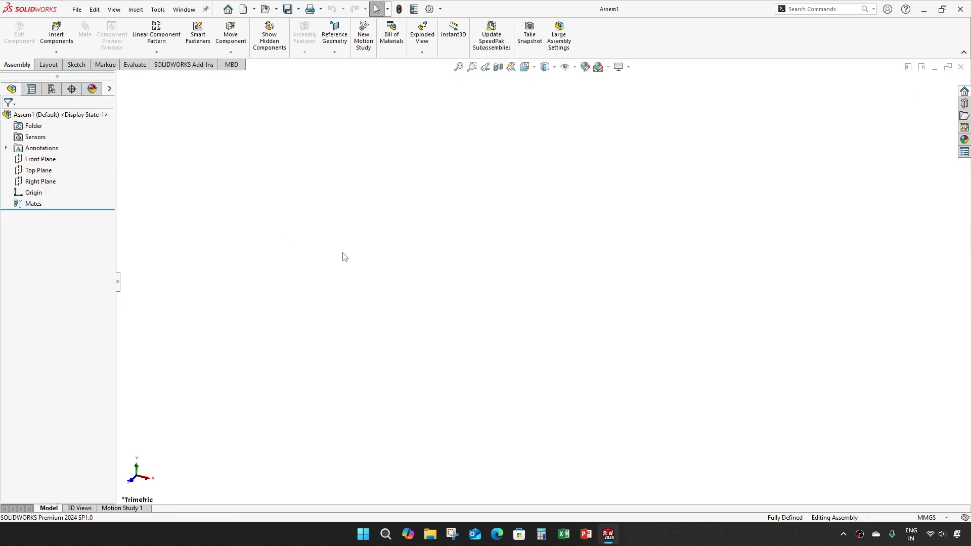
pyautogui.hotkey('ctrl', 's')
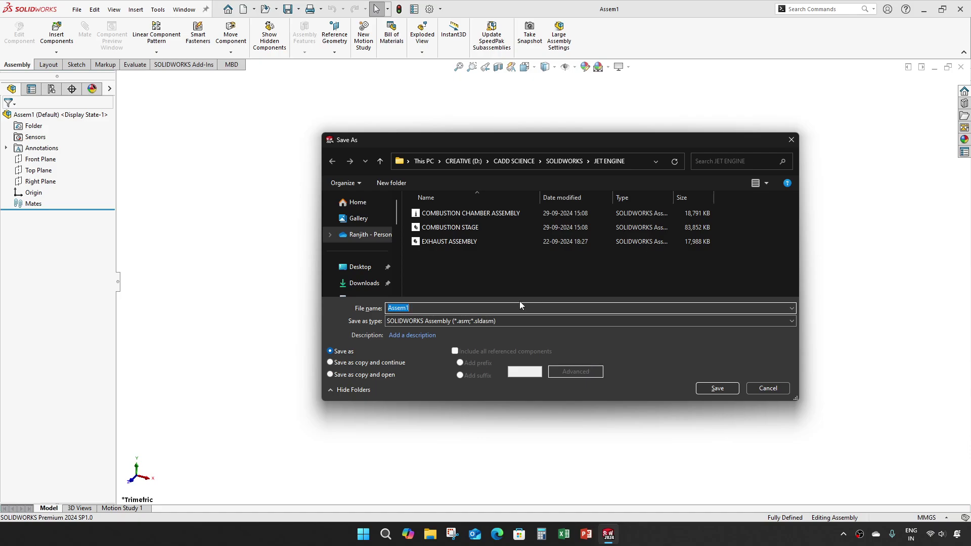
pyautogui.write('REAR COMPRE')
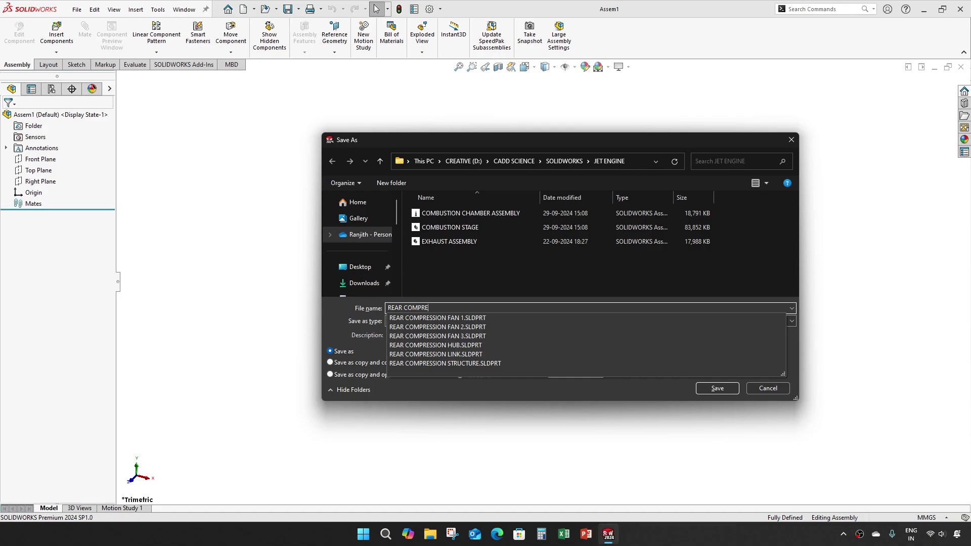
pyautogui.write('SSION ASSEMBLY')
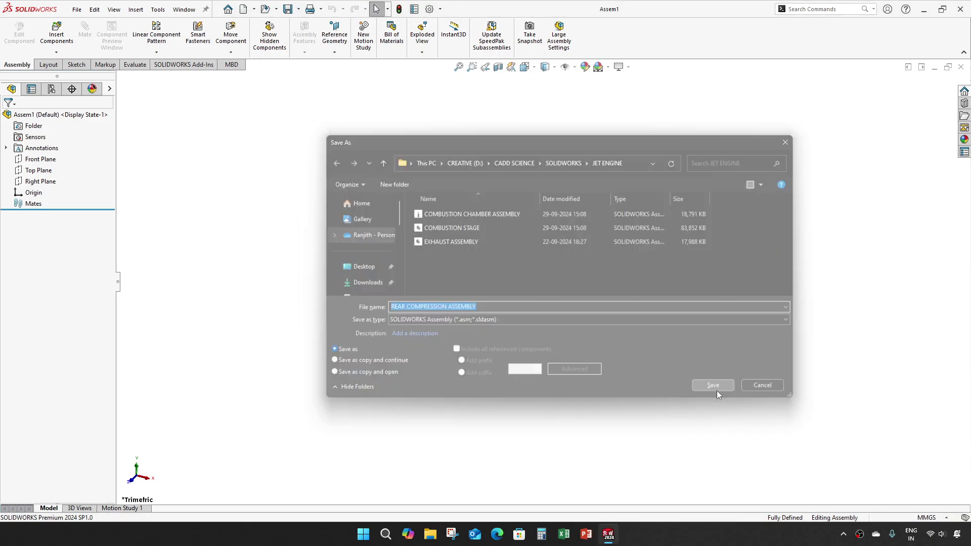
pyautogui.click(717, 390)
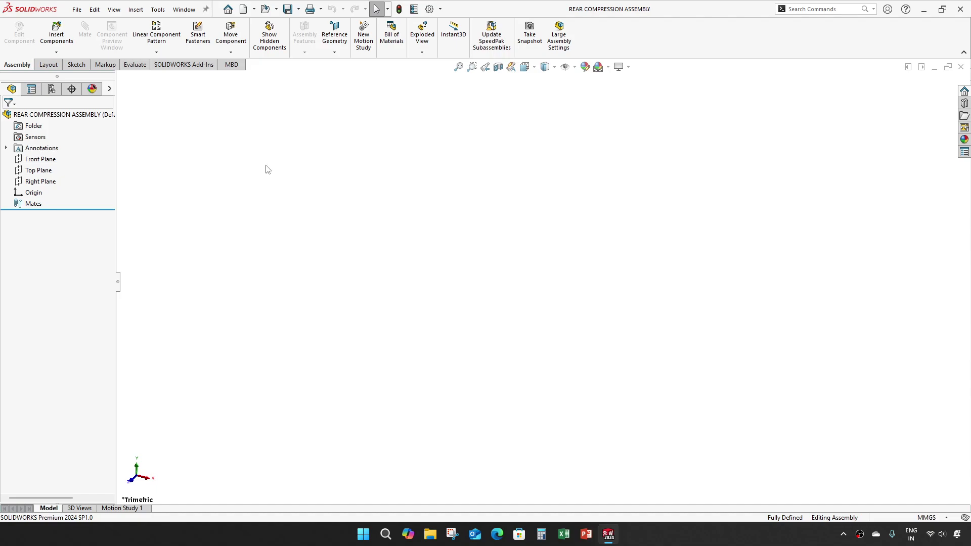
# Insert the MID AXIS COVER part fixed at the assembly origin and tilt the view
pyautogui.click(56, 40)
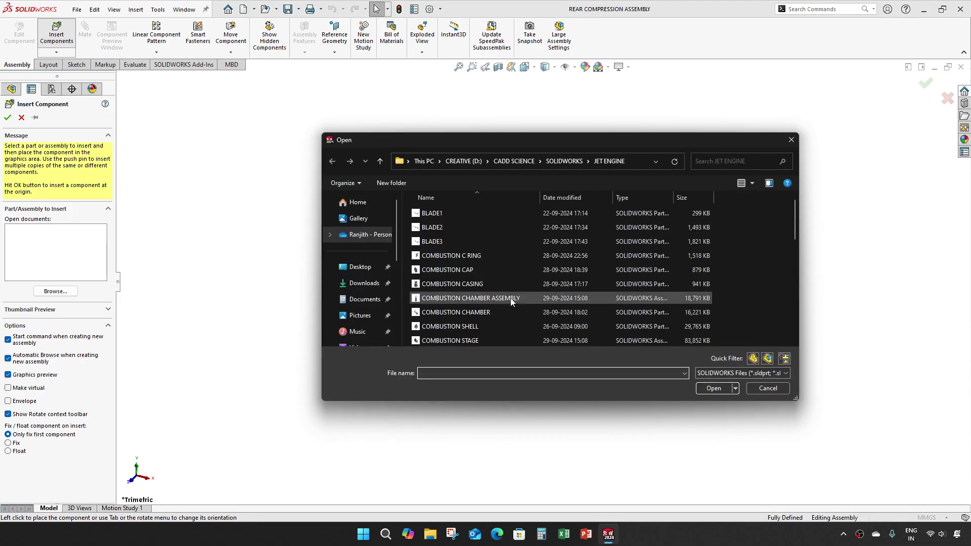
pyautogui.scroll(-5, 511, 298)
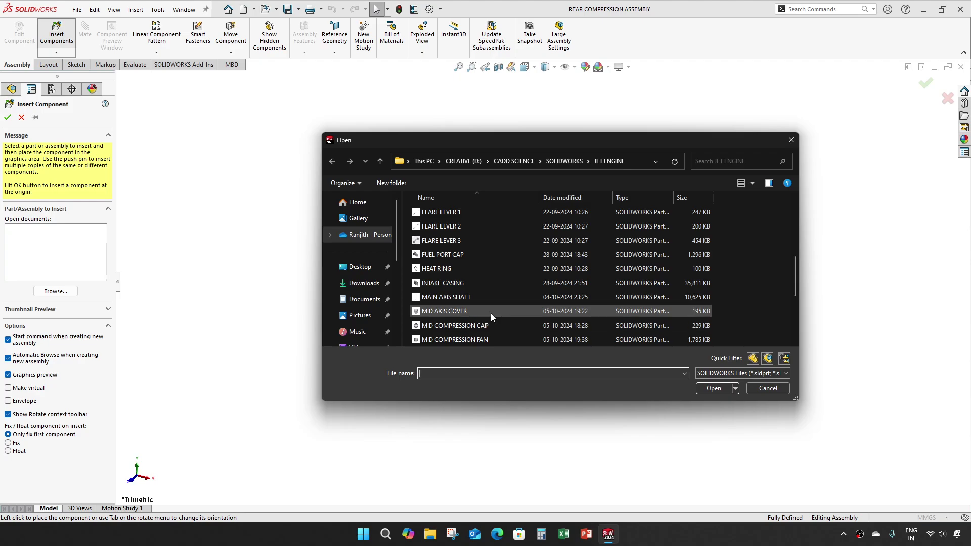
pyautogui.click(491, 314)
pyautogui.click(707, 387)
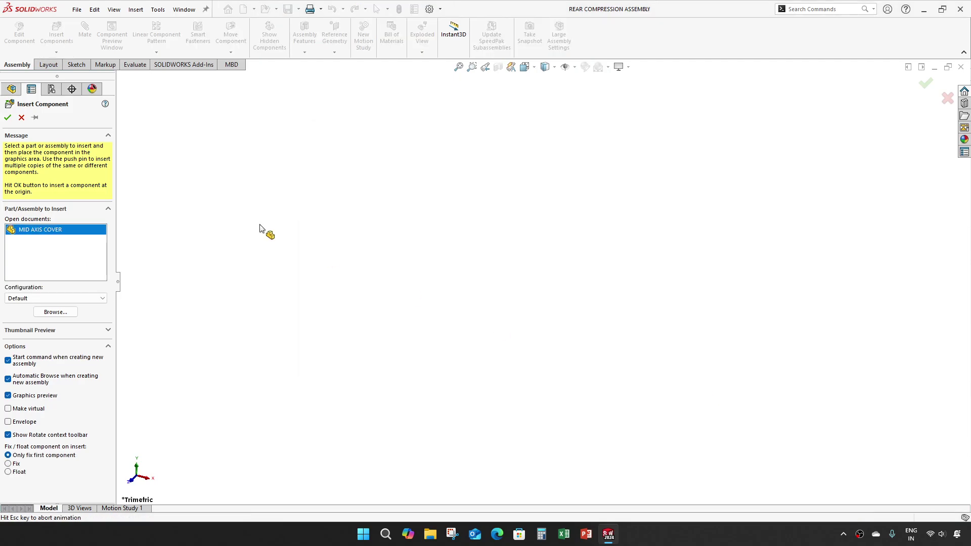
pyautogui.click(188, 214)
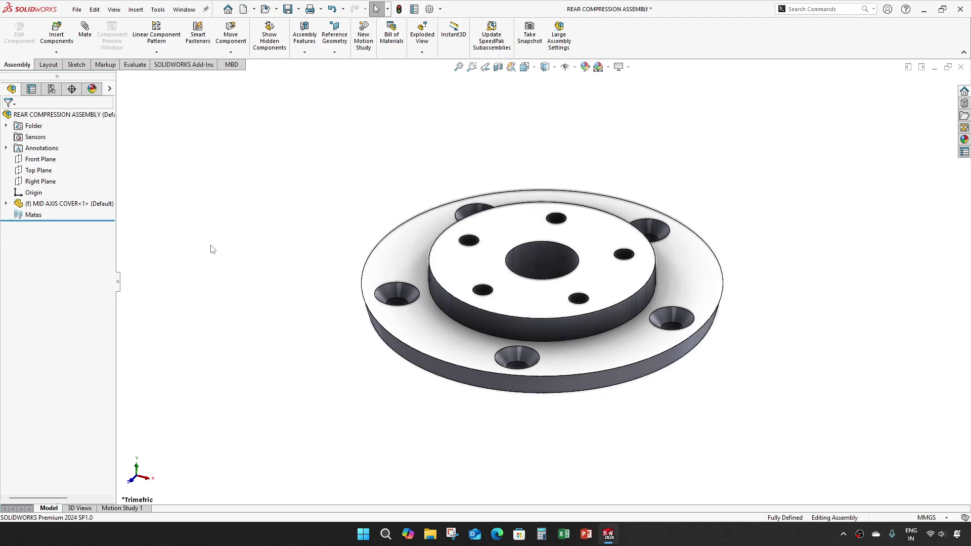
pyautogui.moveTo(254, 229)
pyautogui.mouseDown(button='middle')
pyautogui.moveTo(395, 276)
pyautogui.moveTo(394, 206)
pyautogui.moveTo(352, 242)
pyautogui.mouseUp(button='middle')
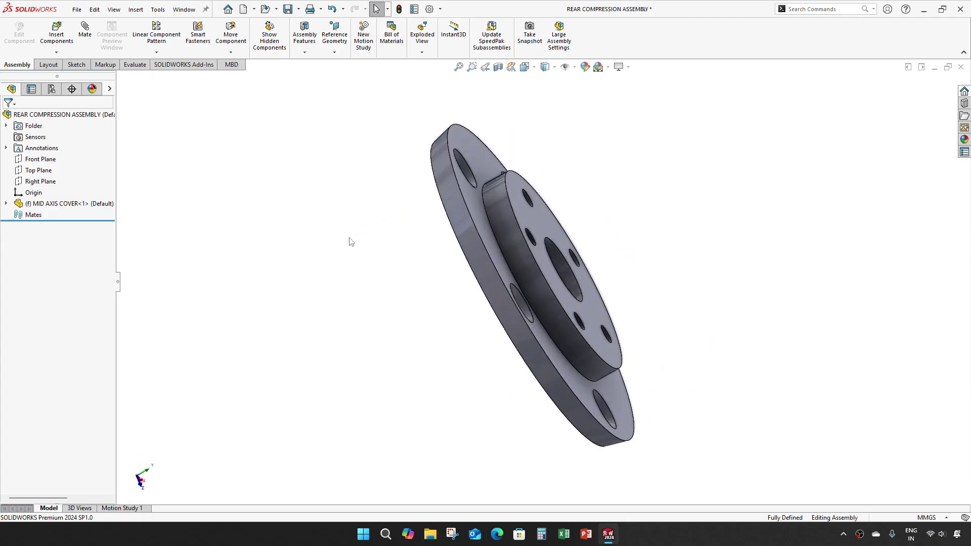
# Insert REAR COMPRESSION FAN 1 and drop it beside the mid axis cover
pyautogui.click(58, 40)
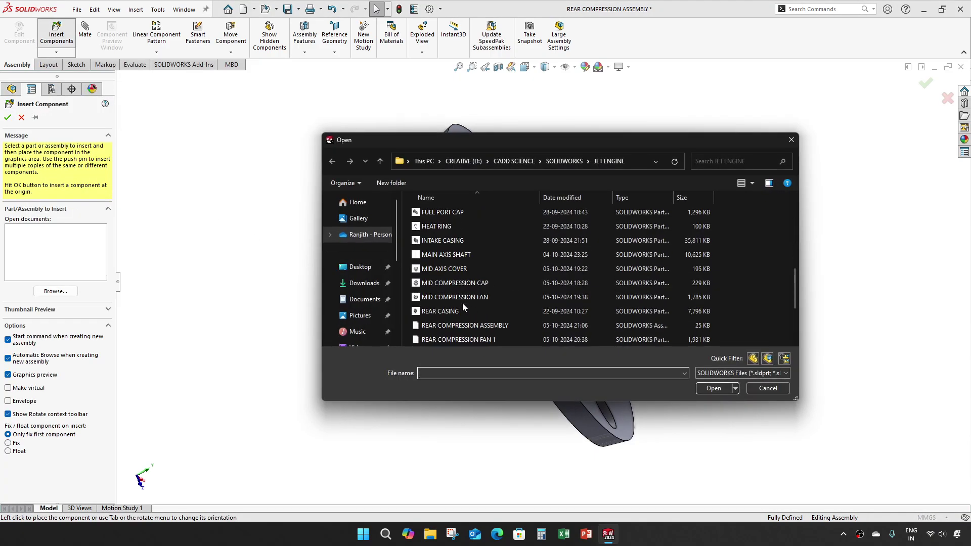
pyautogui.scroll(-3, 462, 302)
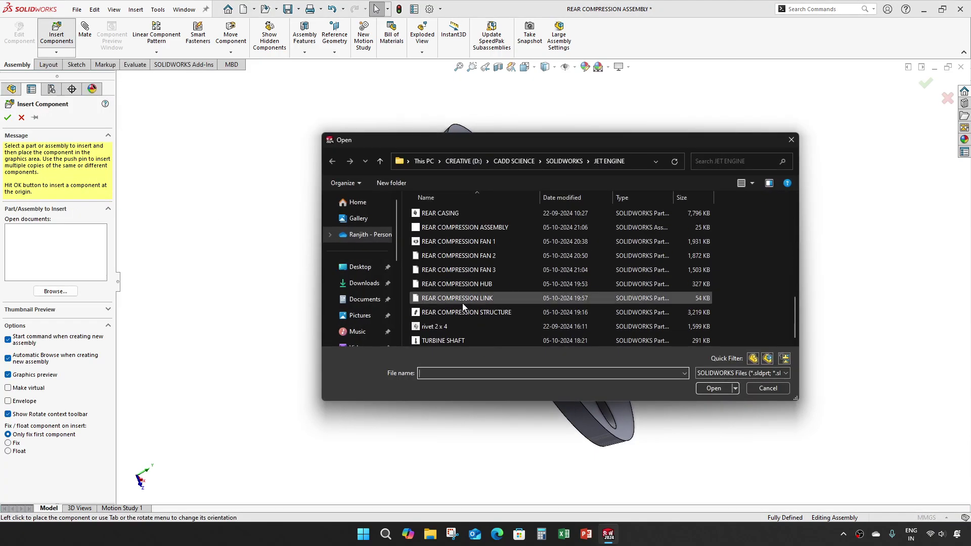
pyautogui.click(503, 244)
pyautogui.click(714, 389)
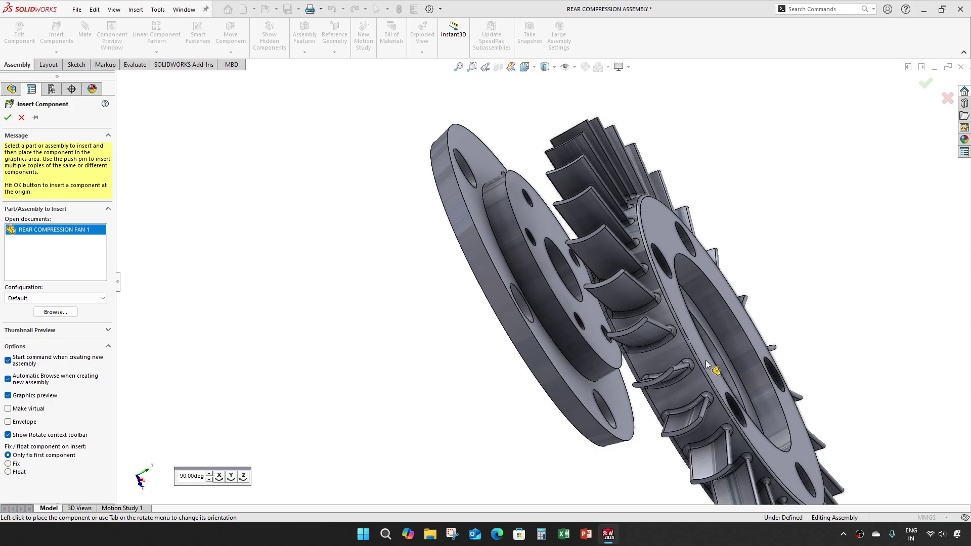
pyautogui.click(679, 277)
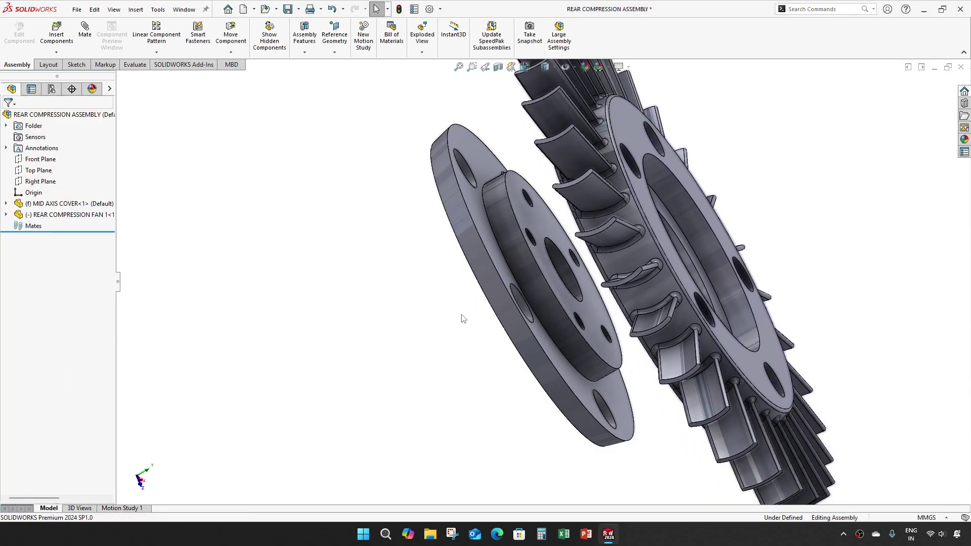
# Fit and orbit the view to a side view of the fan and cover
pyautogui.press('f')
pyautogui.moveTo(688, 279); pyautogui.dragTo(557, 287, button='middle')
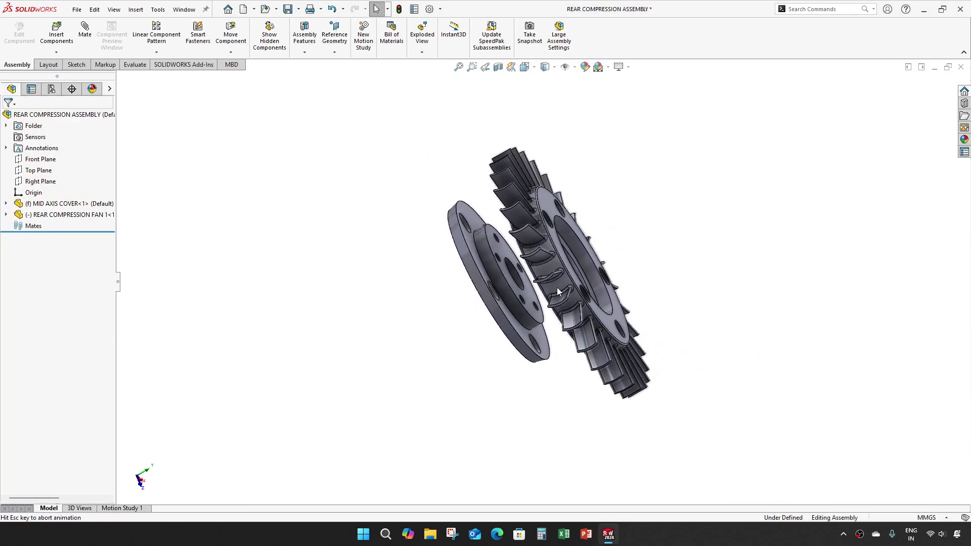
pyautogui.scroll(-5, 486, 386)
pyautogui.moveTo(487, 385); pyautogui.dragTo(504, 387, button='middle')
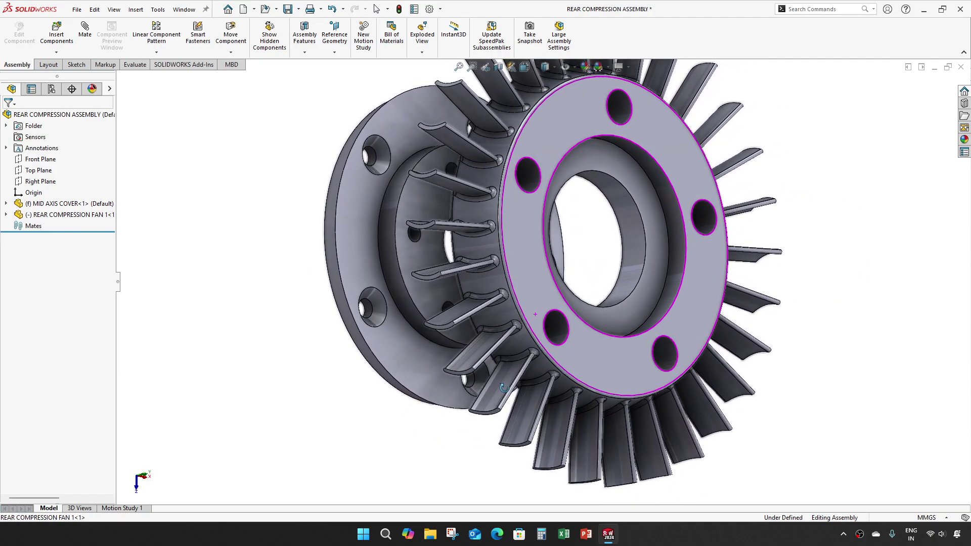
pyautogui.moveTo(504, 388); pyautogui.dragTo(536, 306, button='middle')
pyautogui.press('space')
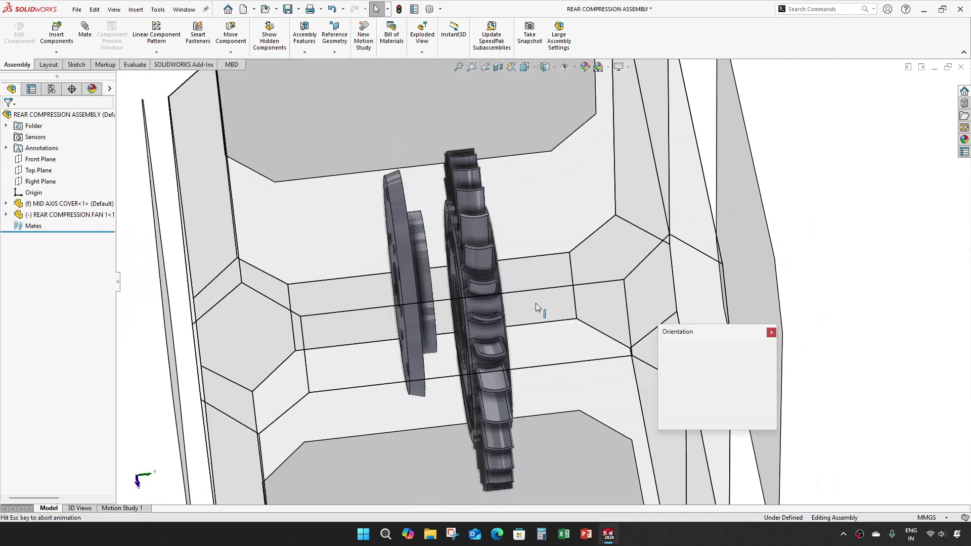
pyautogui.click(429, 374)
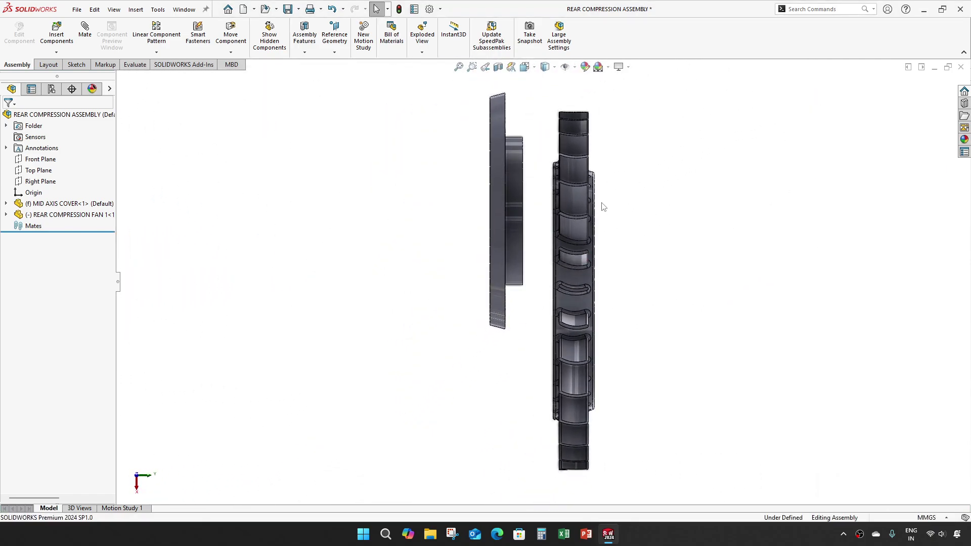
pyautogui.scroll(-1, 606, 209)
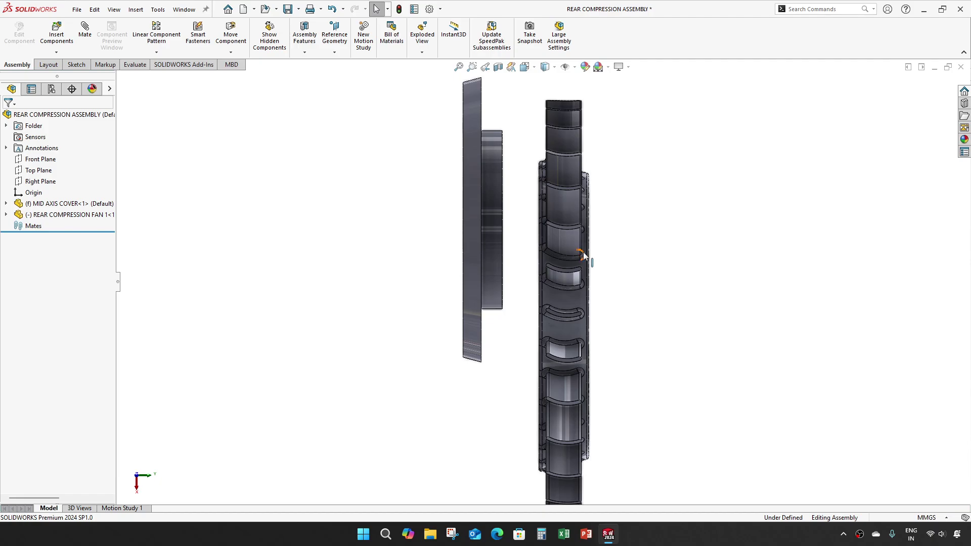
# Turn the fan toward the cover and compare the fan's 68 mm bore with the cover hub
pyautogui.moveTo(584, 255); pyautogui.dragTo(372, 249, button='right')
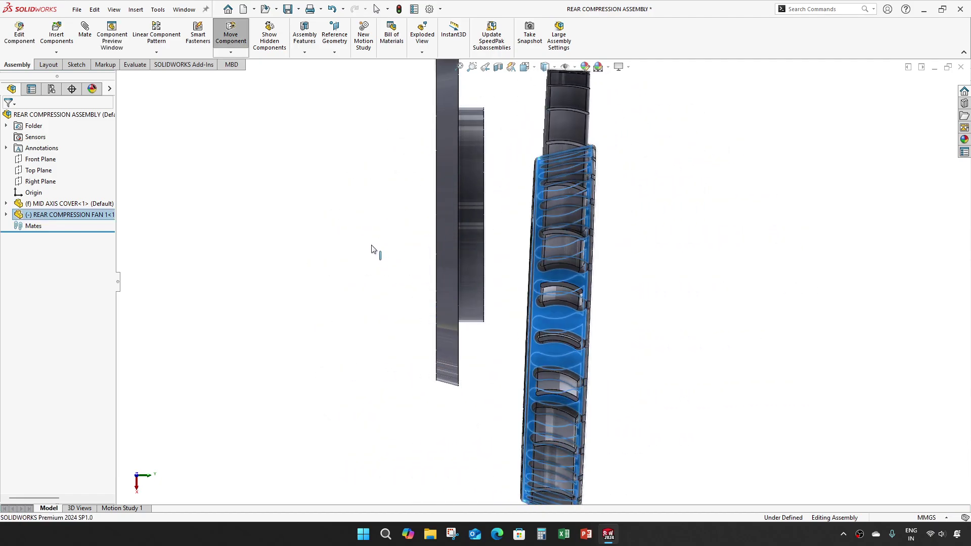
pyautogui.hotkey('ctrl', '7')
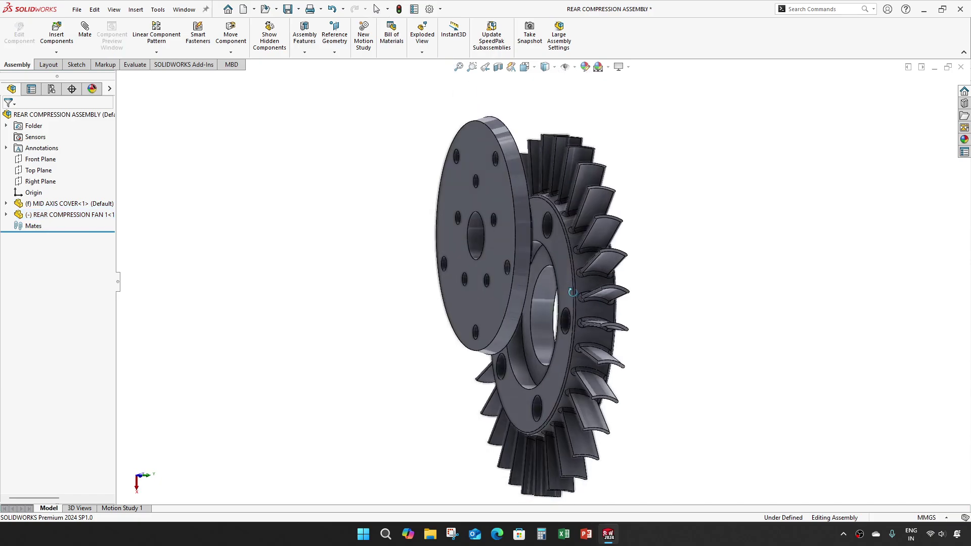
pyautogui.moveTo(579, 261)
pyautogui.mouseDown(button='middle')
pyautogui.moveTo(563, 226)
pyautogui.moveTo(536, 219)
pyautogui.mouseUp(button='middle')
pyautogui.click(531, 272)
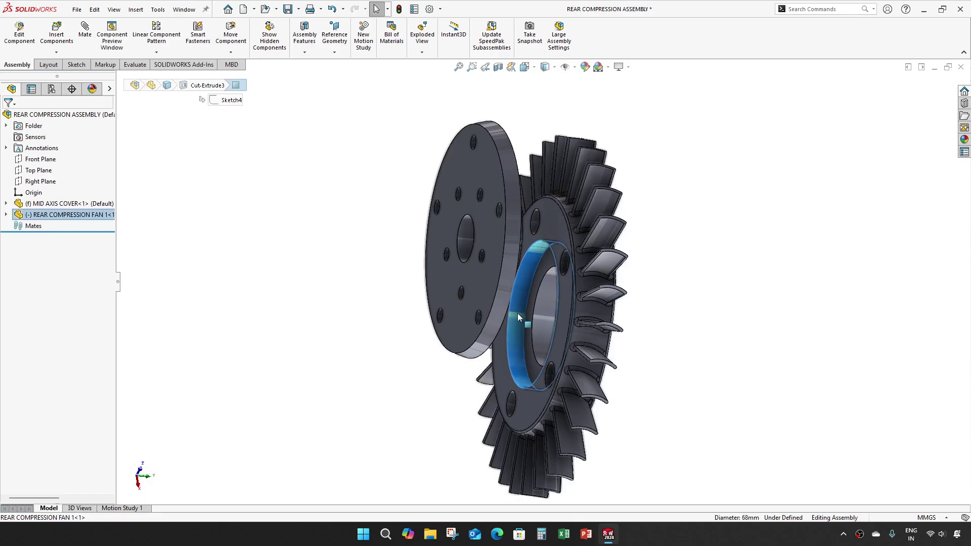
pyautogui.moveTo(518, 313)
pyautogui.mouseDown(button='middle')
pyautogui.moveTo(475, 275)
pyautogui.moveTo(518, 280)
pyautogui.mouseUp(button='middle')
pyautogui.keyDown('ctrl'); pyautogui.click(522, 280); pyautogui.keyUp('ctrl')
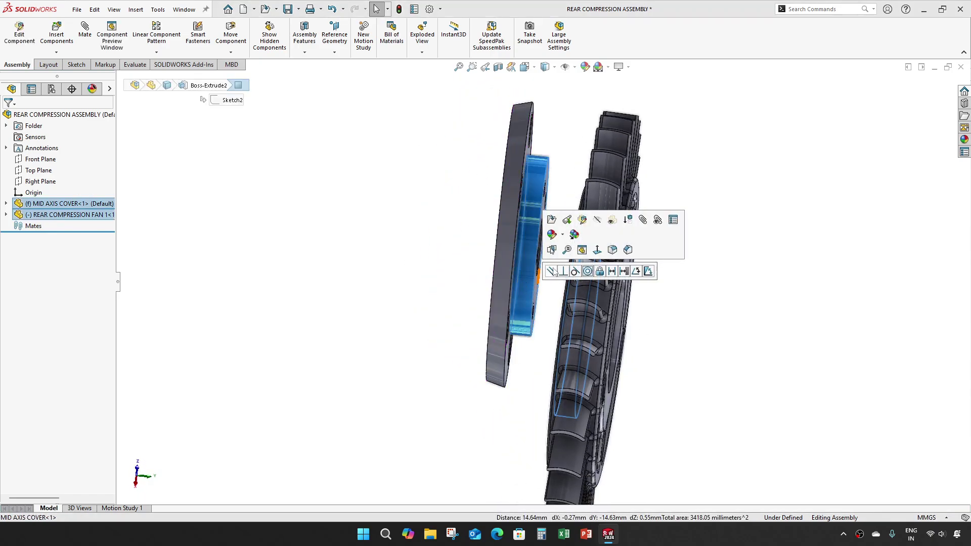
pyautogui.scroll(-5, 583, 275)
pyautogui.press('Escape')
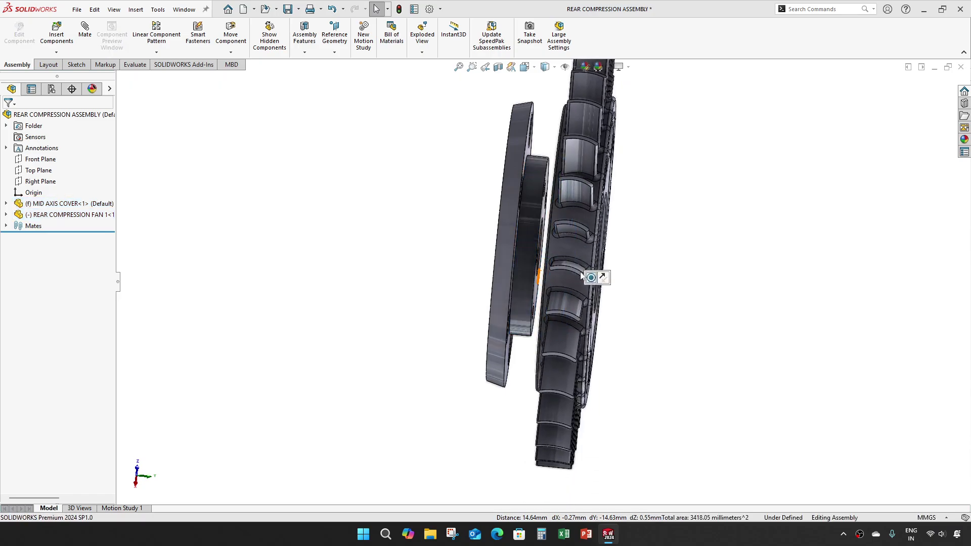
# Select a fan disc face together with a cover face, then clear the selection
pyautogui.moveTo(555, 296); pyautogui.dragTo(527, 271, button='middle')
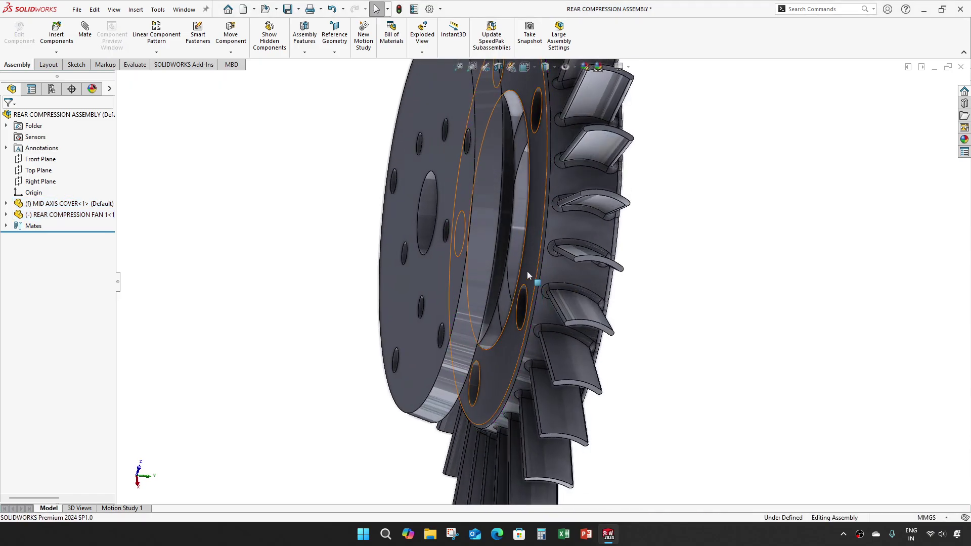
pyautogui.click(505, 306)
pyautogui.moveTo(505, 304)
pyautogui.mouseDown(button='middle')
pyautogui.moveTo(414, 374)
pyautogui.moveTo(611, 379)
pyautogui.moveTo(511, 281)
pyautogui.moveTo(436, 263)
pyautogui.moveTo(553, 273)
pyautogui.moveTo(587, 223)
pyautogui.moveTo(627, 214)
pyautogui.mouseUp(button='middle')
pyautogui.keyDown('ctrl'); pyautogui.click(414, 375); pyautogui.keyUp('ctrl')
pyautogui.click(611, 379)
# Spin the fan about its axis so its holes line up with the cover's holes
pyautogui.scroll(-3, 444, 274)
pyautogui.moveTo(445, 273)
pyautogui.mouseDown(button='middle')
pyautogui.moveTo(524, 257)
pyautogui.moveTo(494, 260)
pyautogui.moveTo(434, 293)
pyautogui.moveTo(437, 317)
pyautogui.mouseUp(button='middle')
pyautogui.scroll(3, 536, 291)
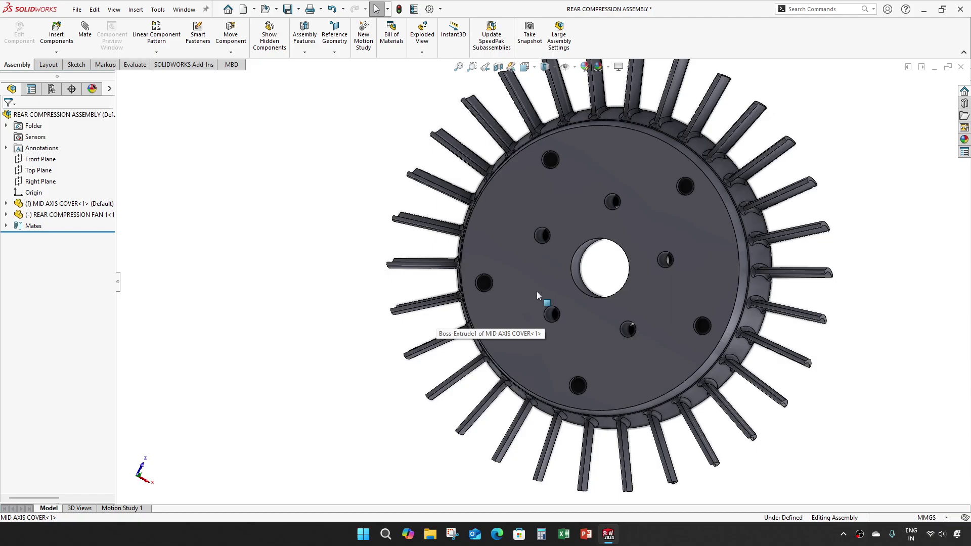
pyautogui.scroll(-3, 708, 243)
pyautogui.moveTo(707, 244)
pyautogui.mouseDown(button='middle')
pyautogui.moveTo(573, 271)
pyautogui.moveTo(833, 303)
pyautogui.moveTo(736, 311)
pyautogui.moveTo(670, 292)
pyautogui.mouseUp(button='middle')
pyautogui.scroll(2, 610, 332)
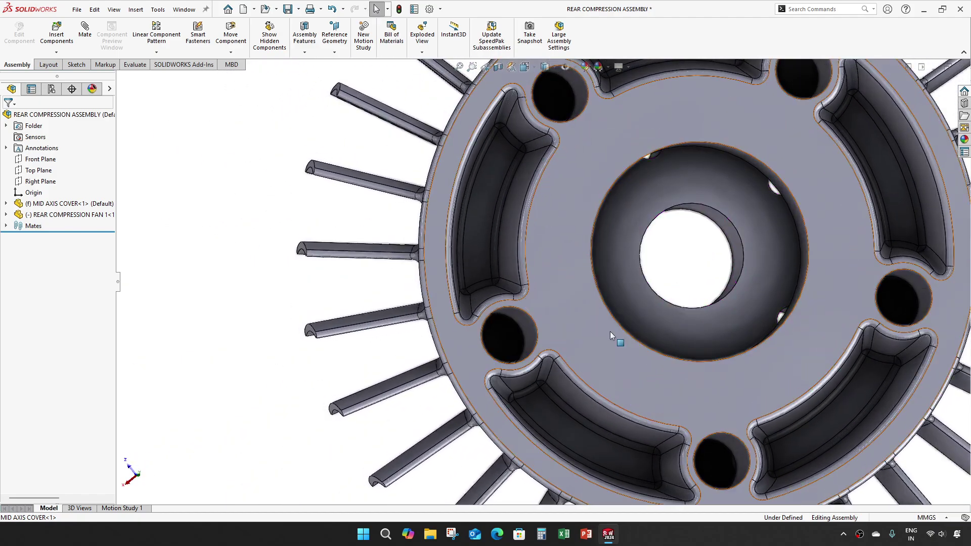
pyautogui.scroll(2, 526, 278)
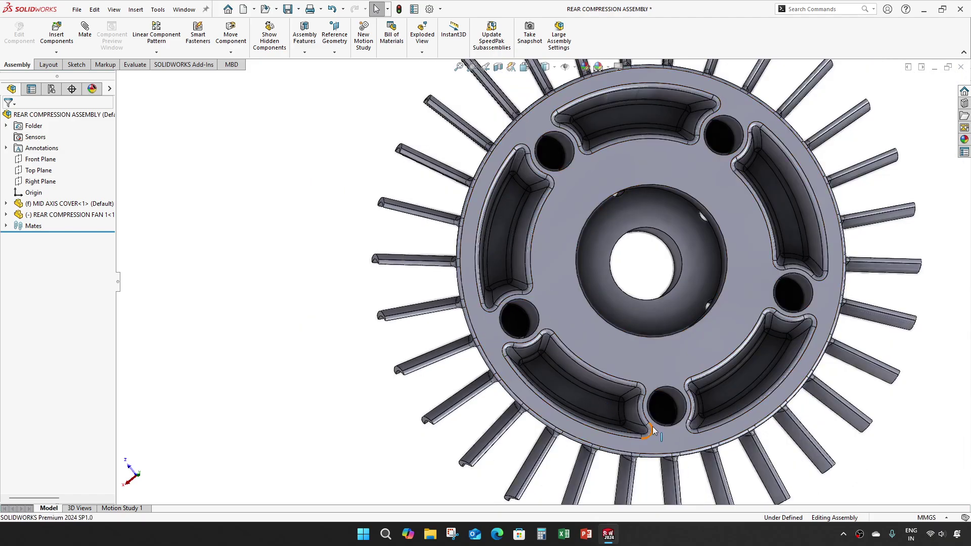
pyautogui.moveTo(652, 427); pyautogui.dragTo(696, 436)
pyautogui.press('Escape')
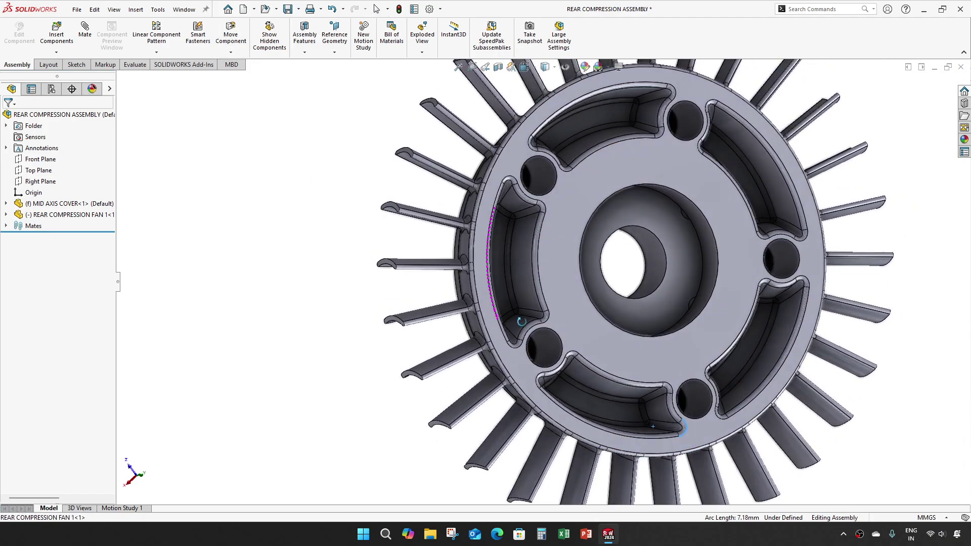
pyautogui.moveTo(696, 436); pyautogui.dragTo(524, 350, button='middle')
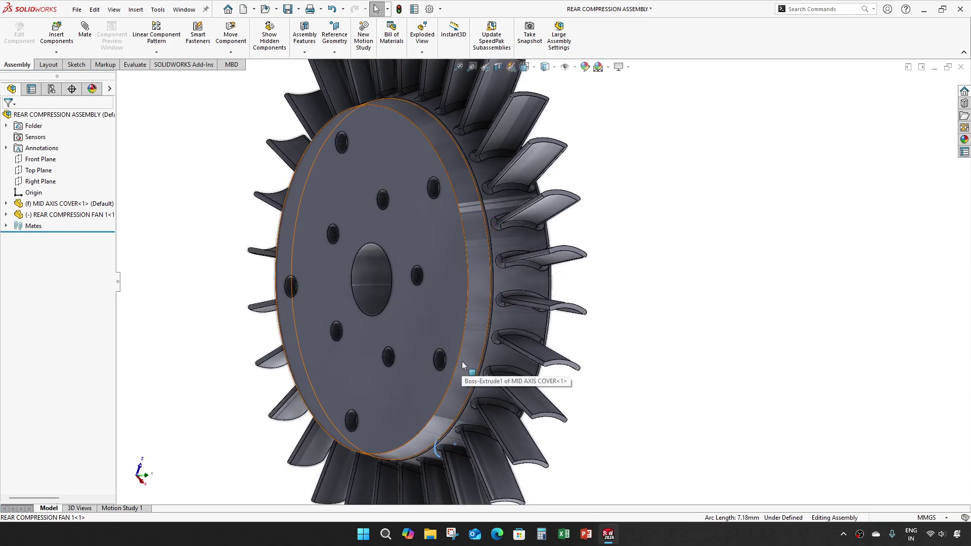
pyautogui.scroll(-5, 458, 336)
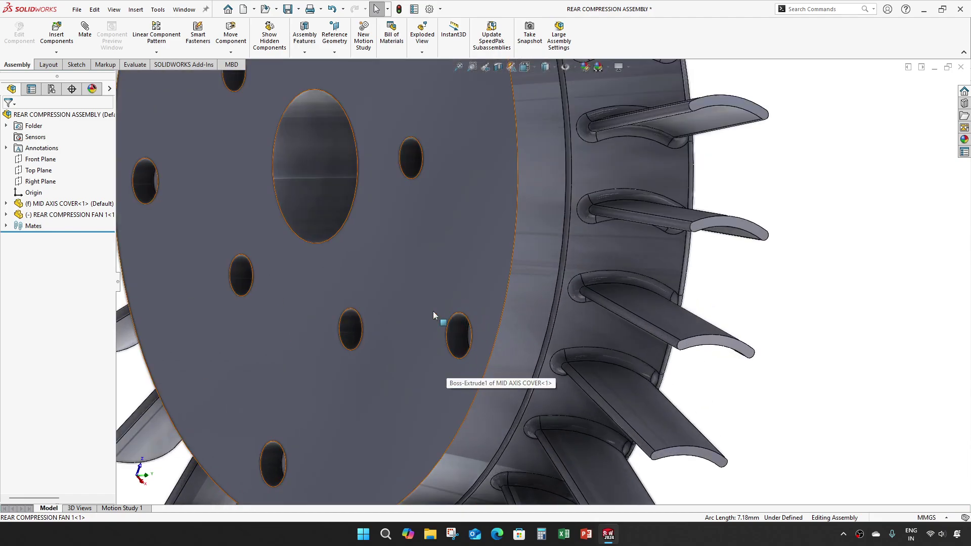
# Open the MID AXIS COVER part on its own and review the Hole2 countersink definition
pyautogui.click(85, 203)
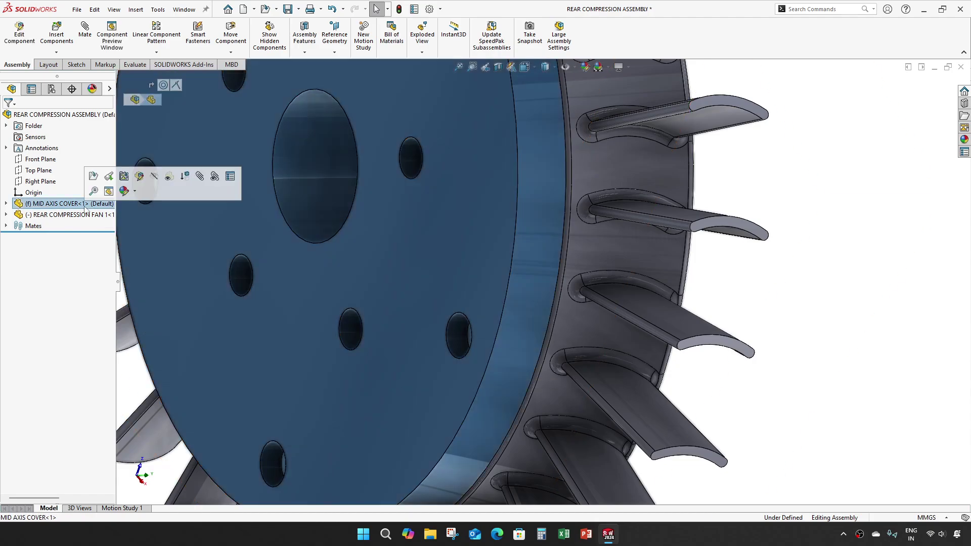
pyautogui.click(108, 176)
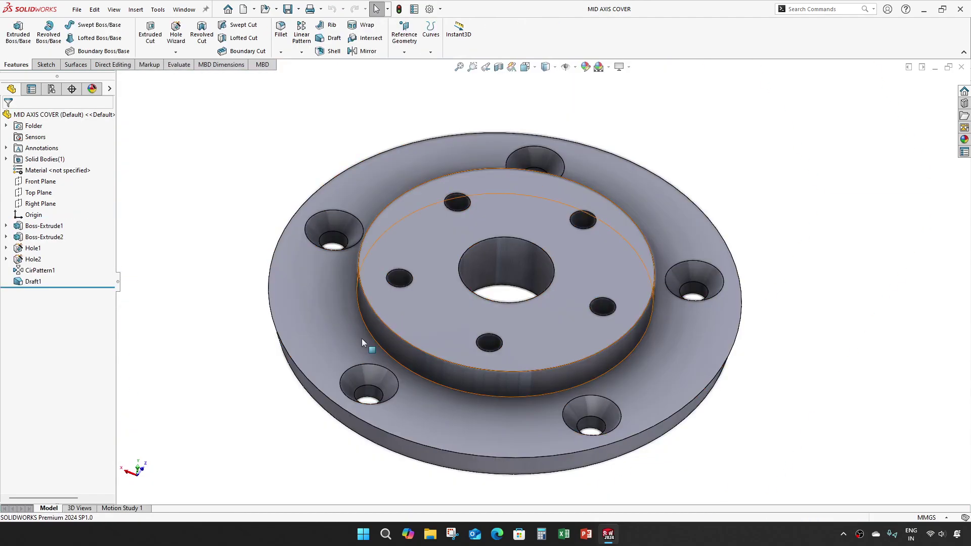
pyautogui.scroll(-2, 372, 388)
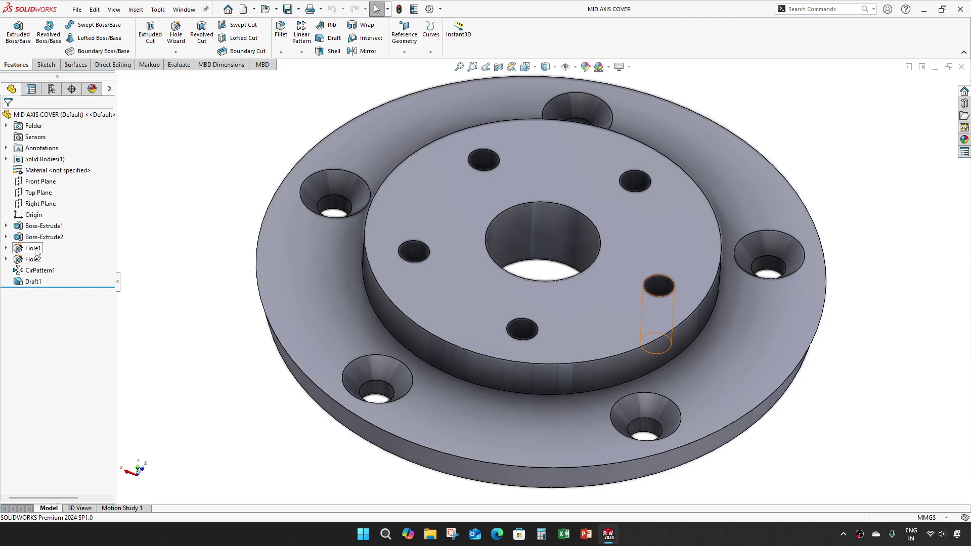
pyautogui.click(34, 260)
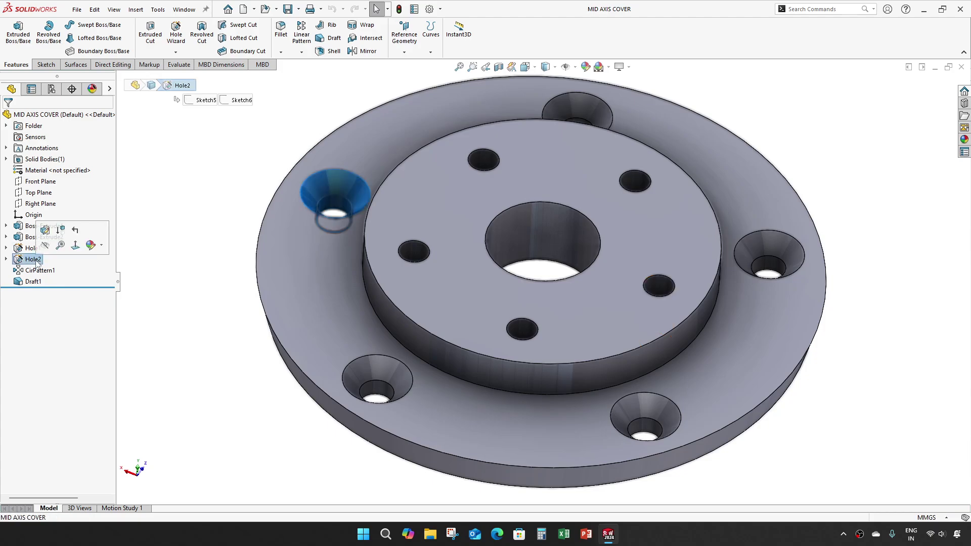
pyautogui.moveTo(223, 293); pyautogui.dragTo(74, 264, button='middle')
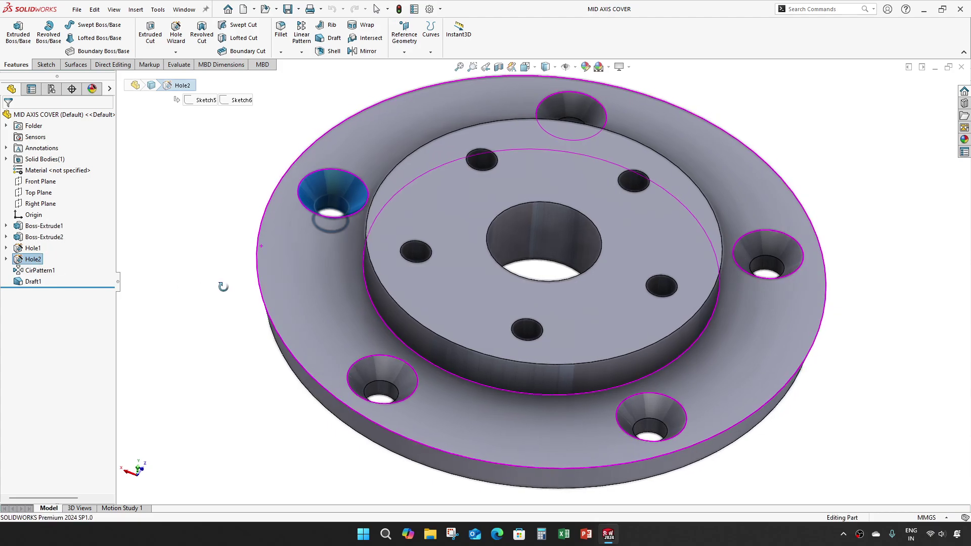
pyautogui.rightClick(38, 262)
pyautogui.click(50, 234)
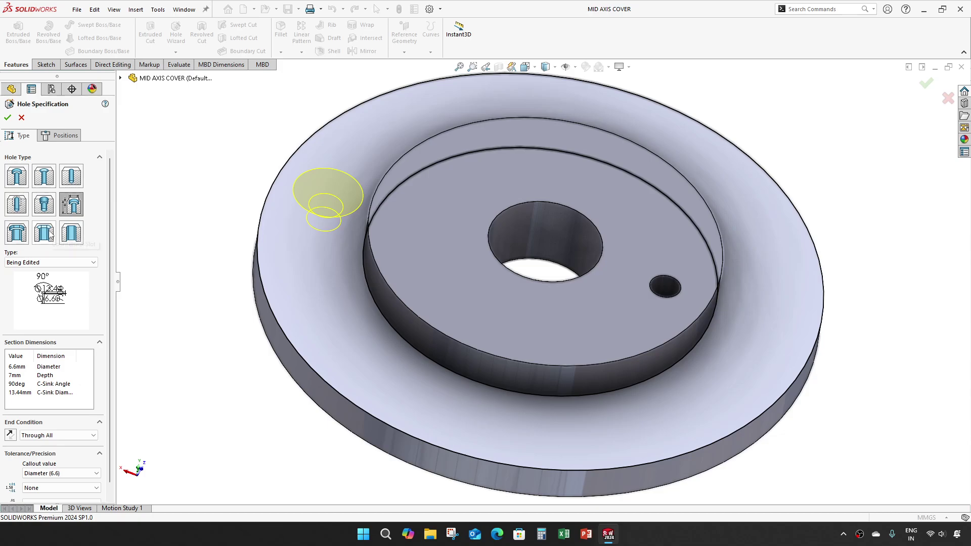
pyautogui.press('Escape')
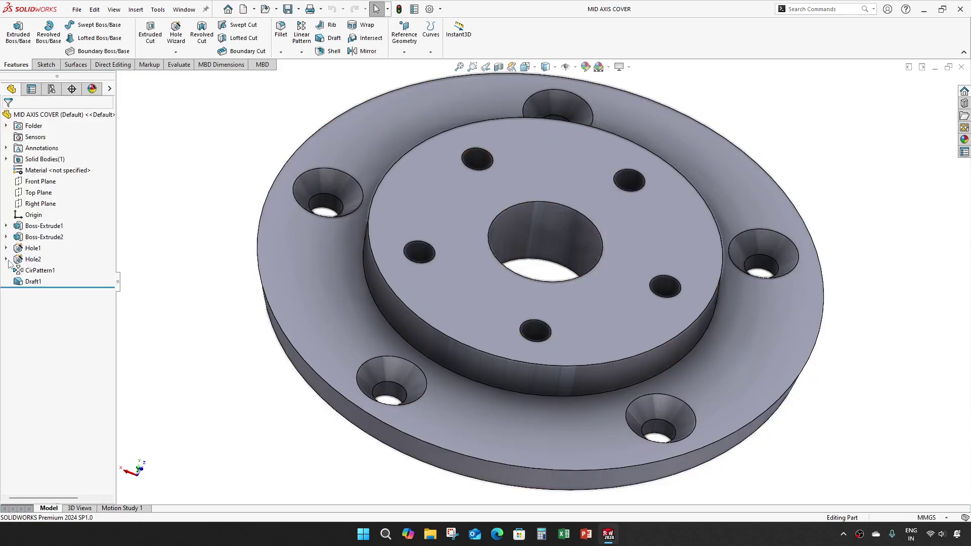
# Move Hole2's placement sketch plane onto the cover's bottom face
pyautogui.click(7, 259)
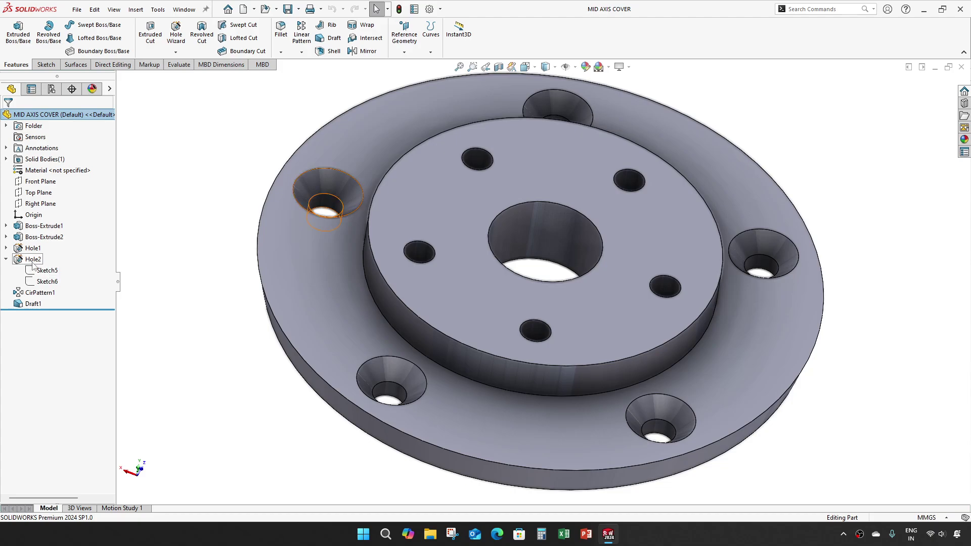
pyautogui.rightClick(33, 260)
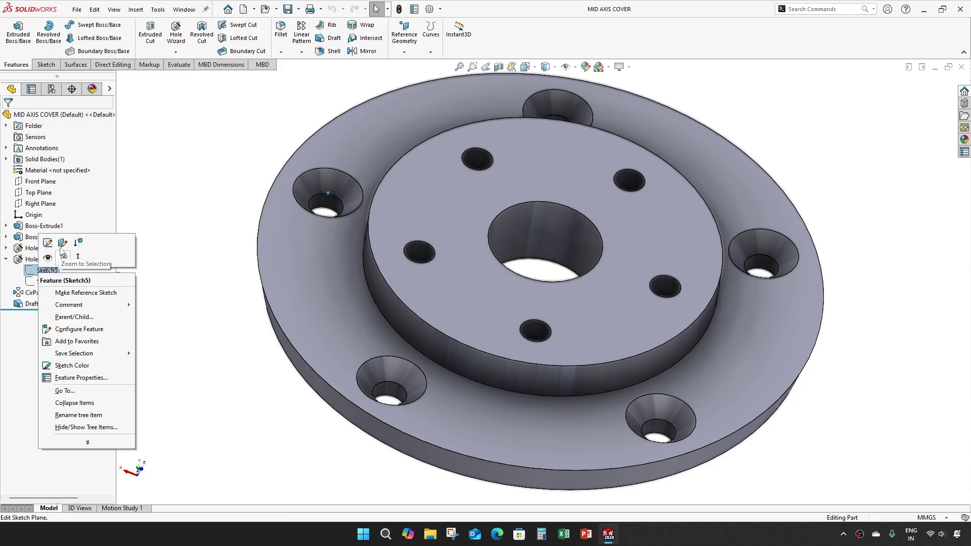
pyautogui.click(64, 252)
pyautogui.moveTo(210, 363); pyautogui.dragTo(282, 260, button='middle')
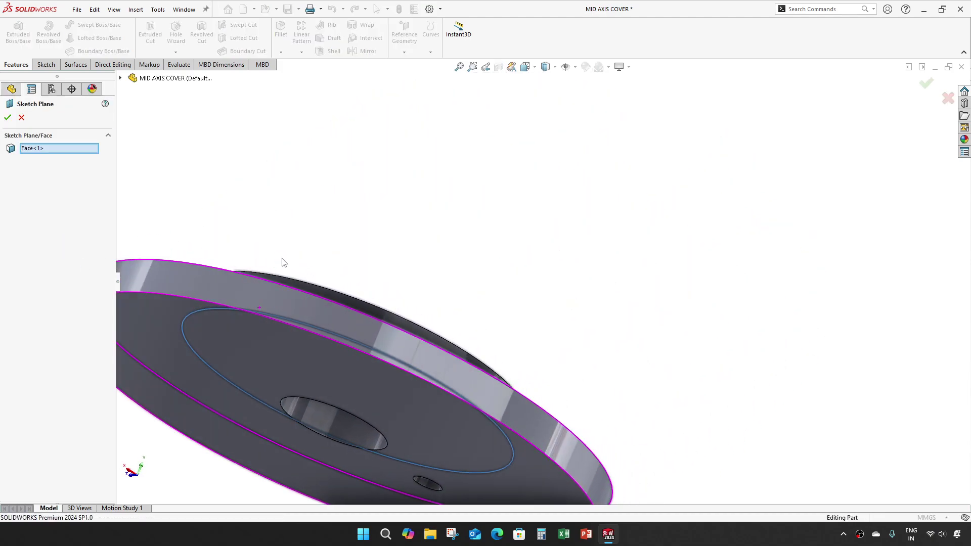
pyautogui.click(257, 341)
pyautogui.click(8, 117)
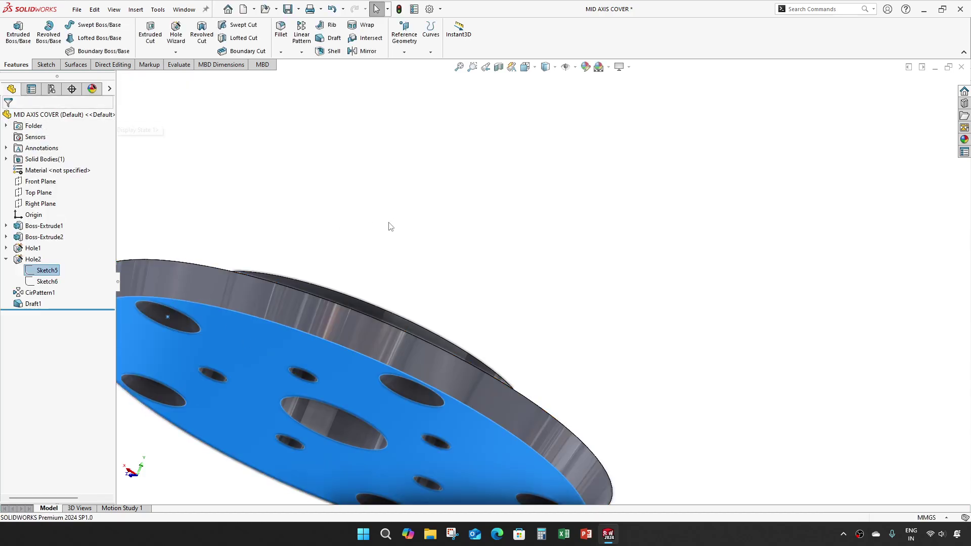
pyautogui.moveTo(390, 225)
pyautogui.mouseDown(button='middle')
pyautogui.moveTo(372, 329)
pyautogui.moveTo(401, 282)
pyautogui.mouseUp(button='middle')
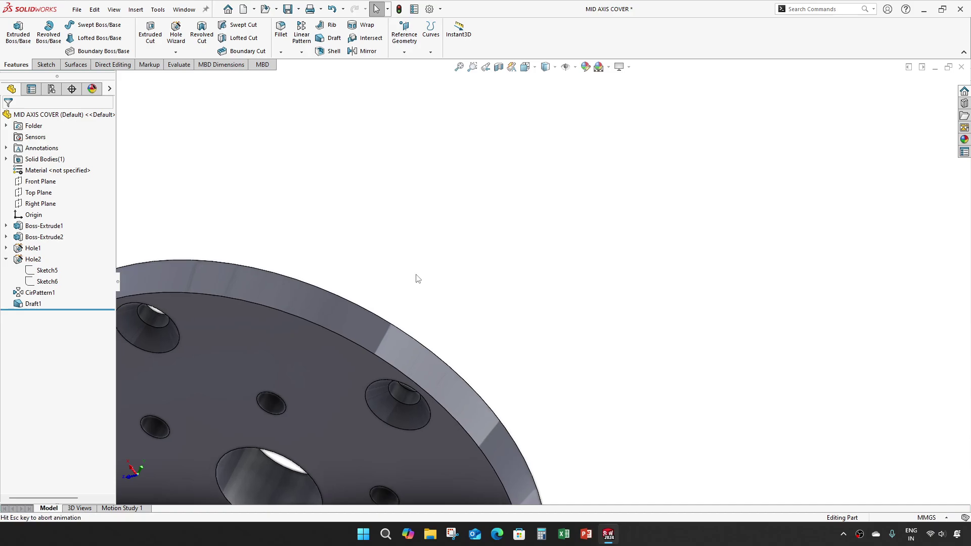
pyautogui.press('f')
pyautogui.moveTo(573, 341); pyautogui.dragTo(362, 384, button='middle')
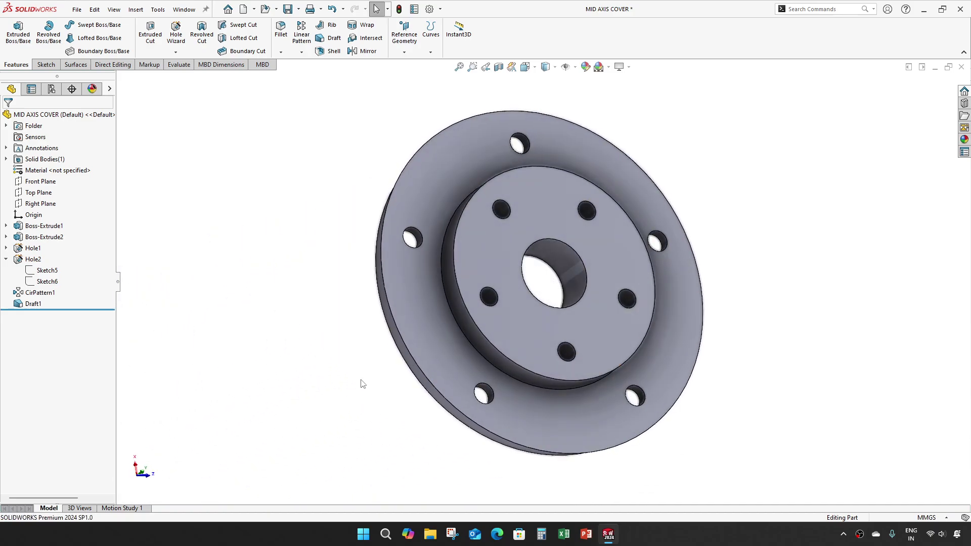
# Back in the assembly, mate a cover hole concentric with a fan hole
pyautogui.click(961, 67)
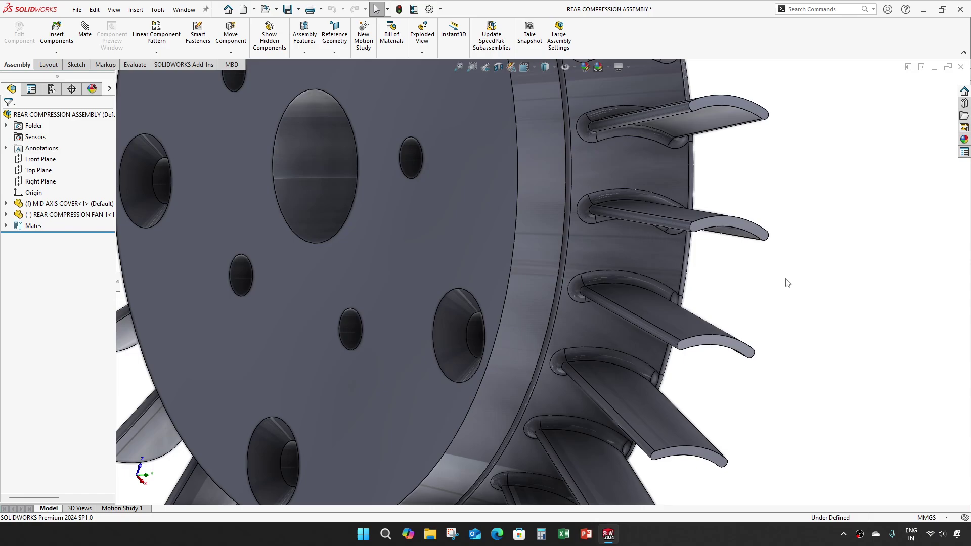
pyautogui.moveTo(486, 232); pyautogui.dragTo(554, 237, button='middle')
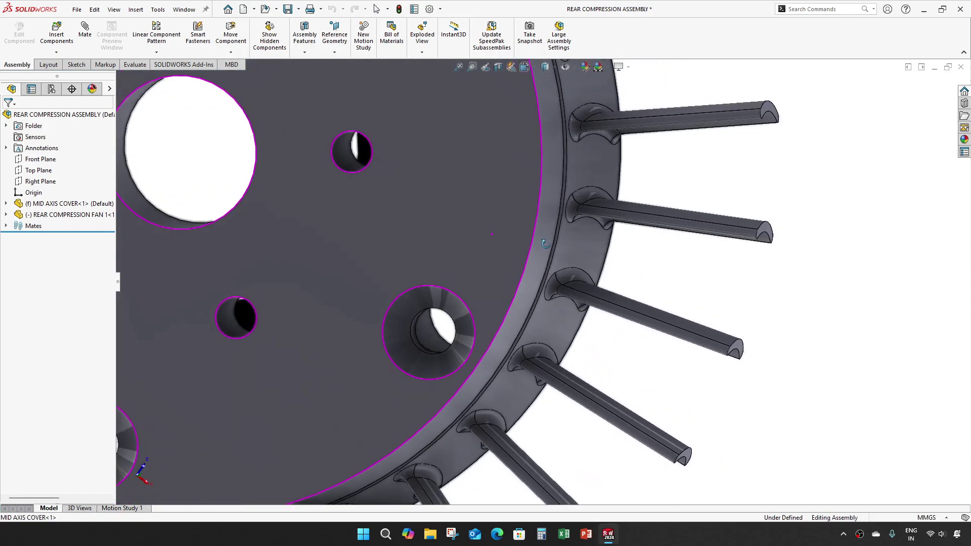
pyautogui.scroll(-3, 443, 324)
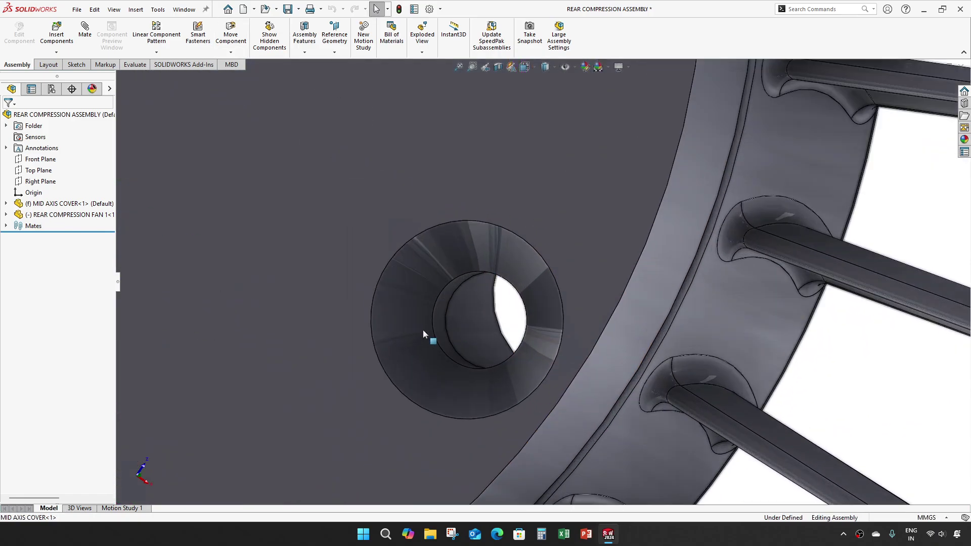
pyautogui.click(443, 329)
pyautogui.keyDown('ctrl'); pyautogui.click(478, 348); pyautogui.keyUp('ctrl')
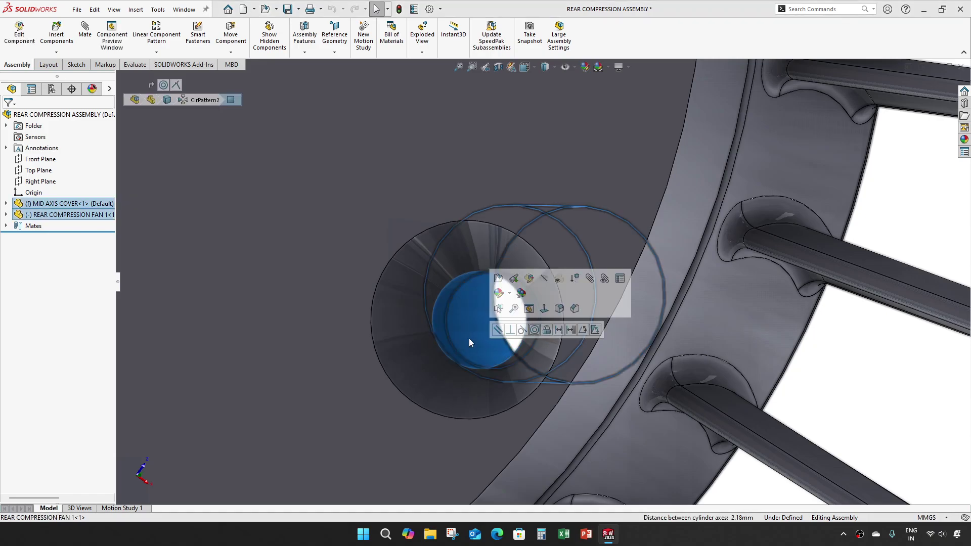
pyautogui.click(535, 331)
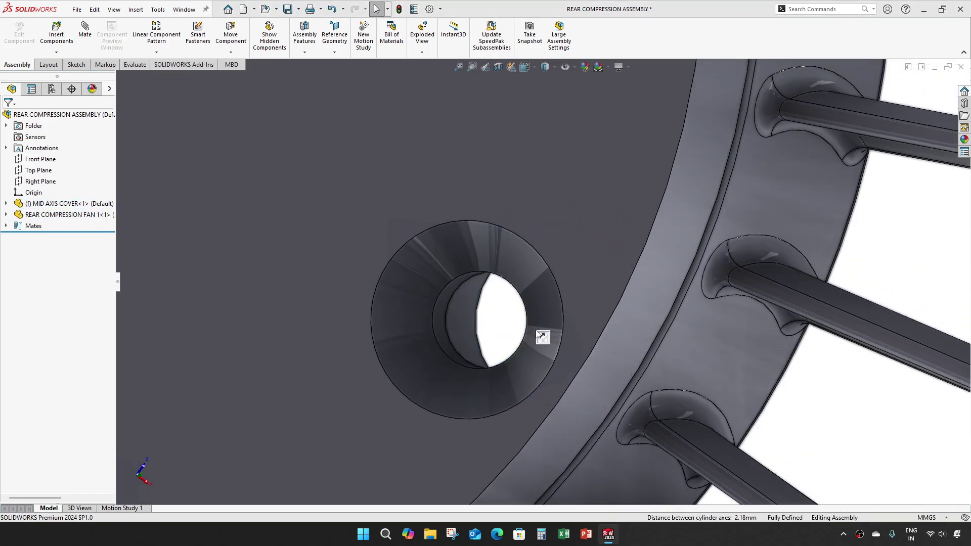
# Fit and orbit the view to inspect the fully defined fan and cover
pyautogui.scroll(3, 437, 354)
pyautogui.scroll(2, 443, 355)
pyautogui.scroll(3, 445, 357)
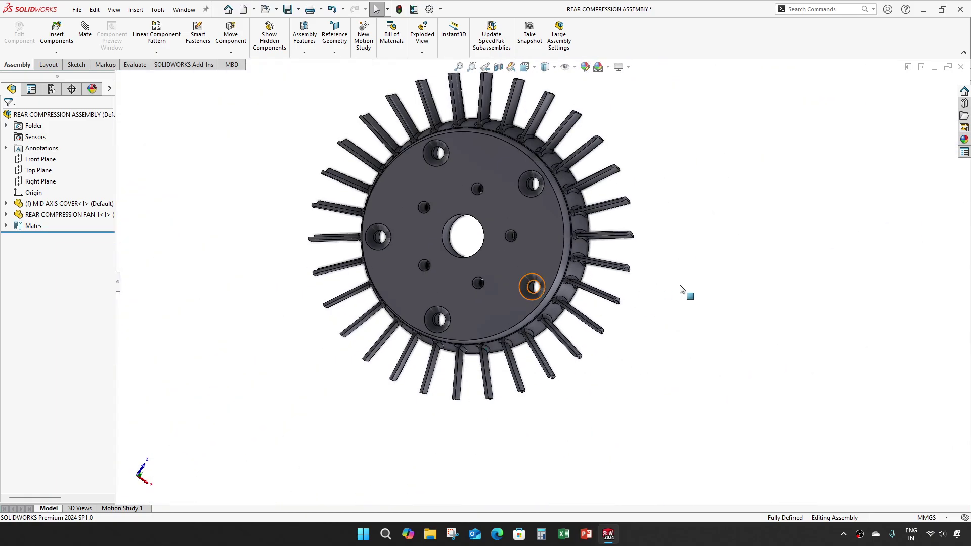
pyautogui.press('f')
pyautogui.moveTo(663, 255); pyautogui.dragTo(505, 278, button='middle')
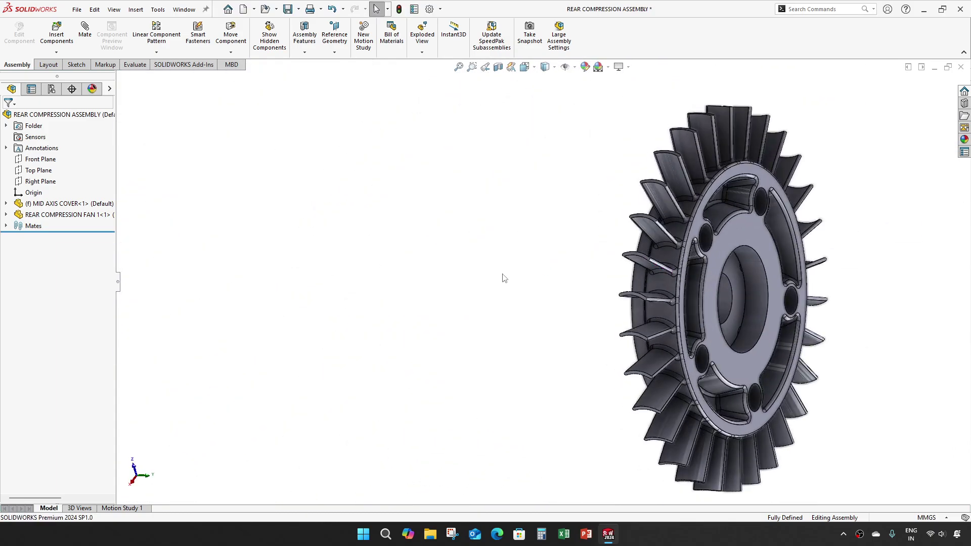
pyautogui.hotkey('ctrl', 'Left')
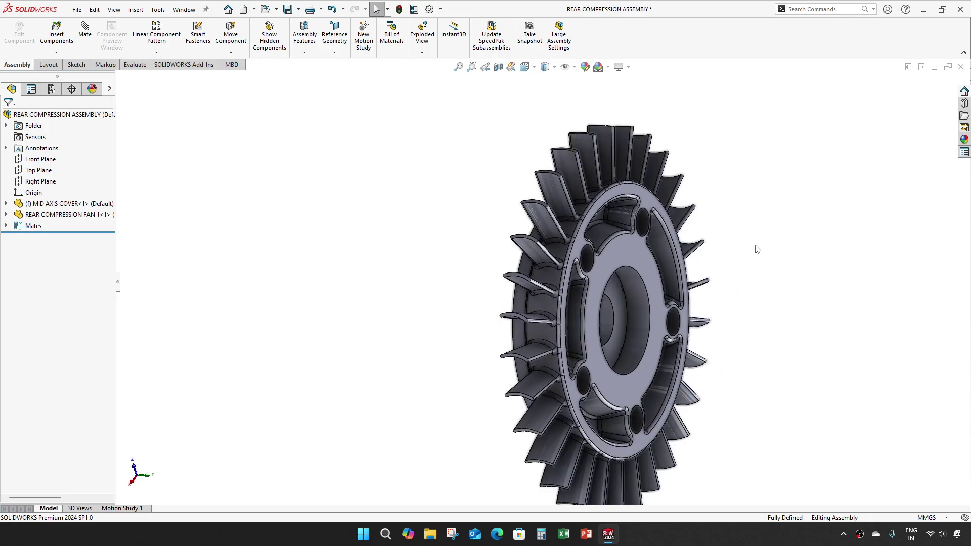
pyautogui.scroll(-2, 757, 249)
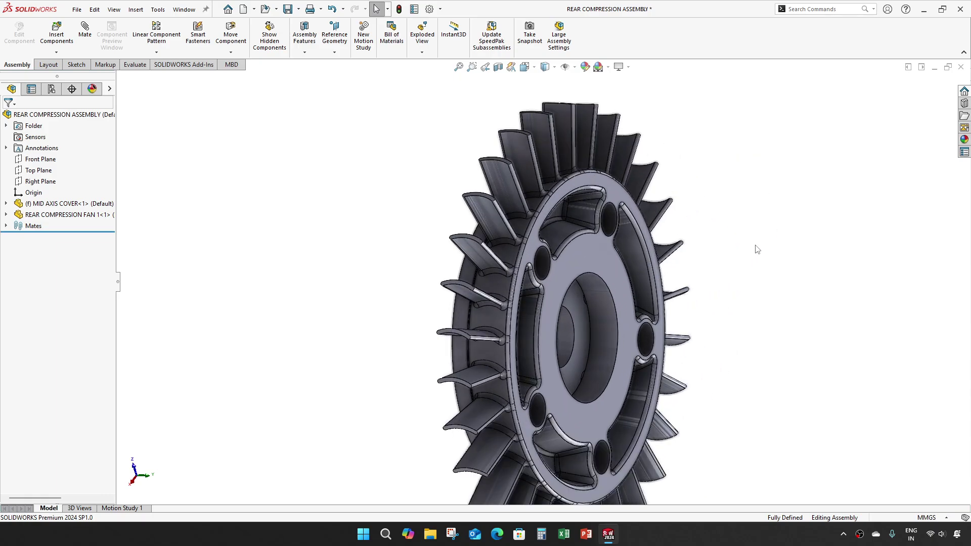
# Insert REAR COMPRESSION FAN 2 beside fan 1 and rotate it into a new orientation
pyautogui.click(56, 34)
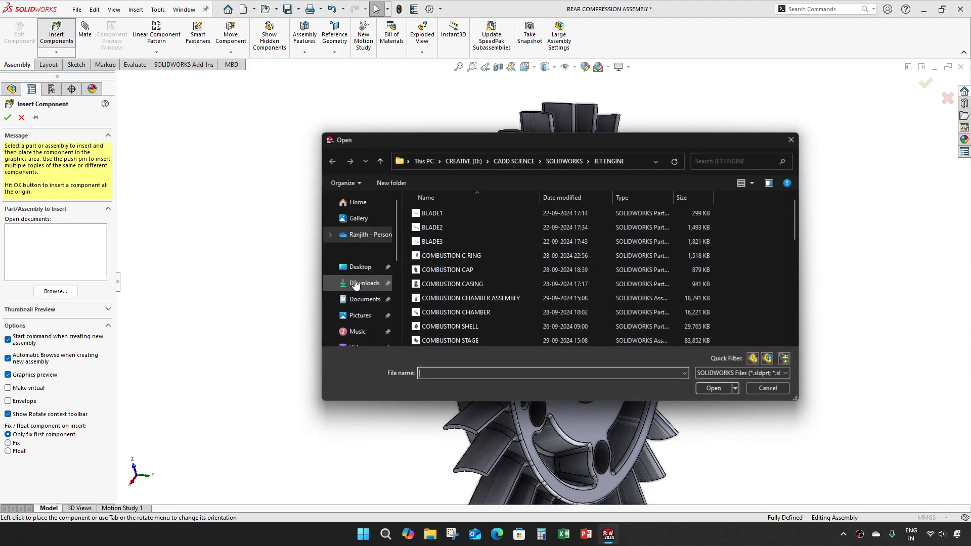
pyautogui.scroll(-5, 530, 295)
pyautogui.scroll(-3, 530, 296)
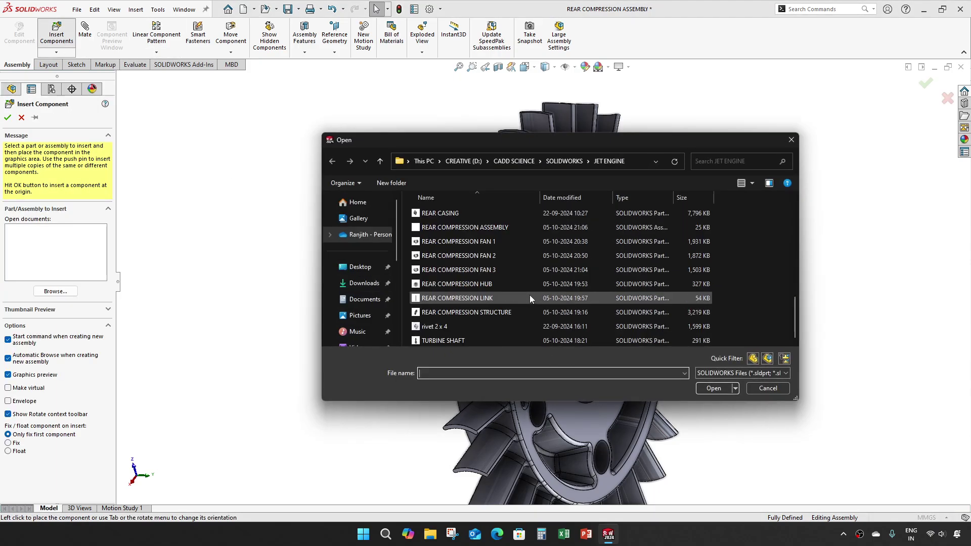
pyautogui.click(490, 257)
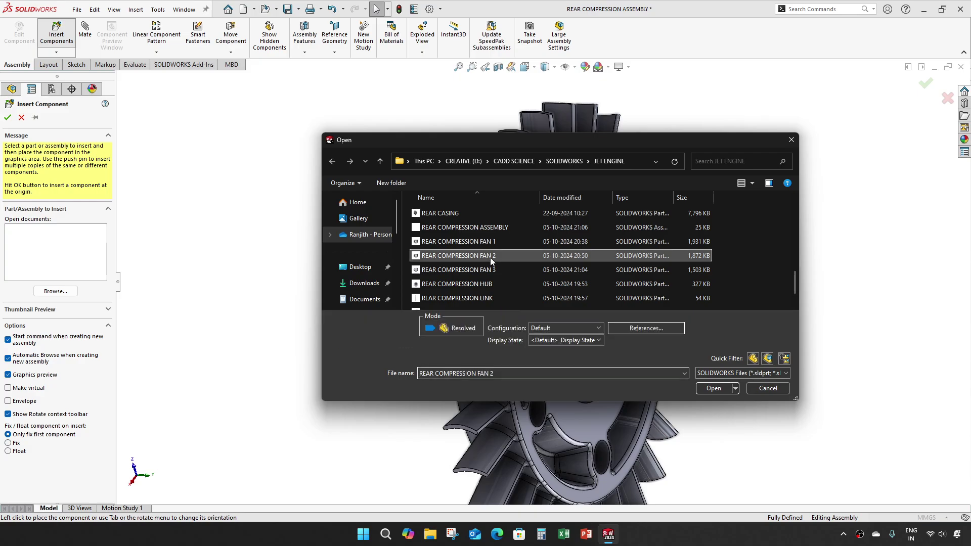
pyautogui.click(714, 389)
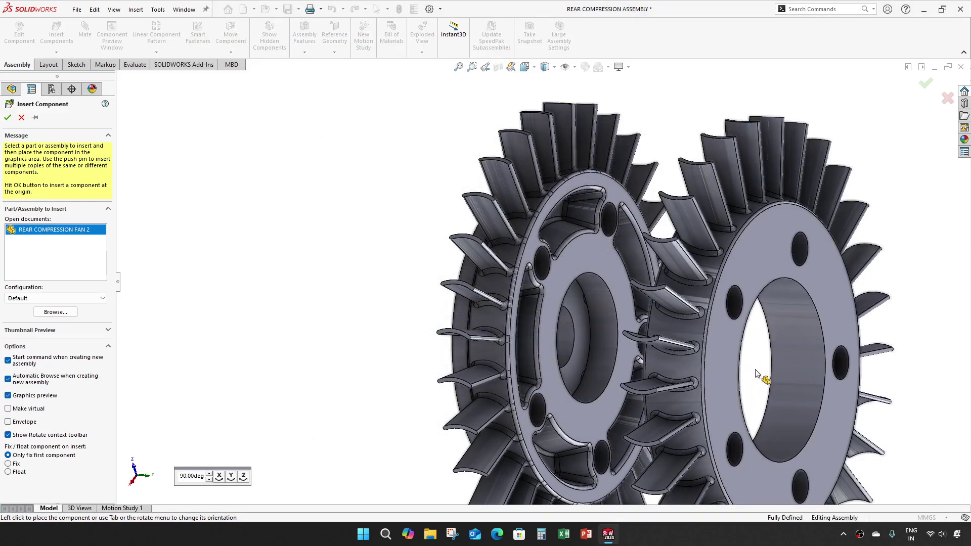
pyautogui.click(360, 318)
pyautogui.moveTo(382, 334); pyautogui.dragTo(664, 331, button='middle')
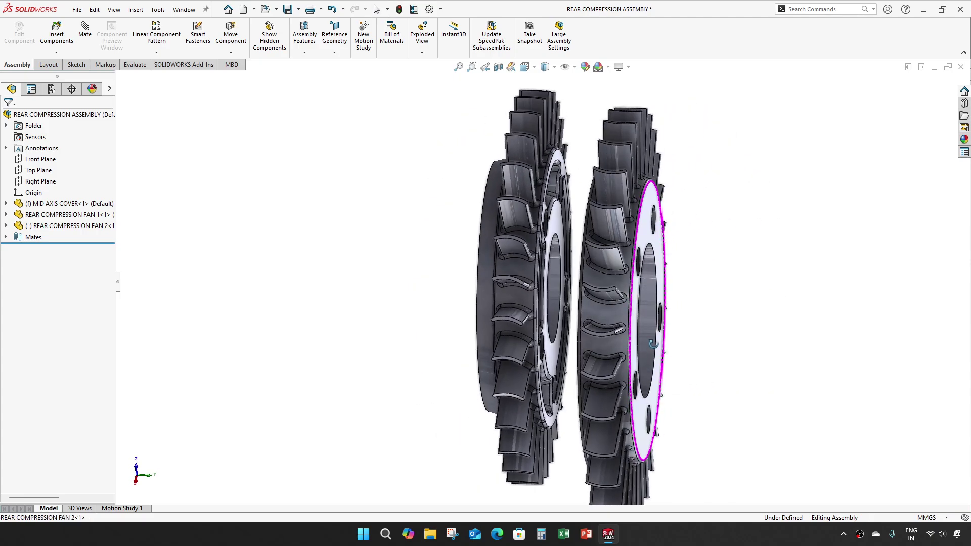
pyautogui.scroll(3, 561, 315)
pyautogui.moveTo(614, 370); pyautogui.dragTo(753, 394, button='right')
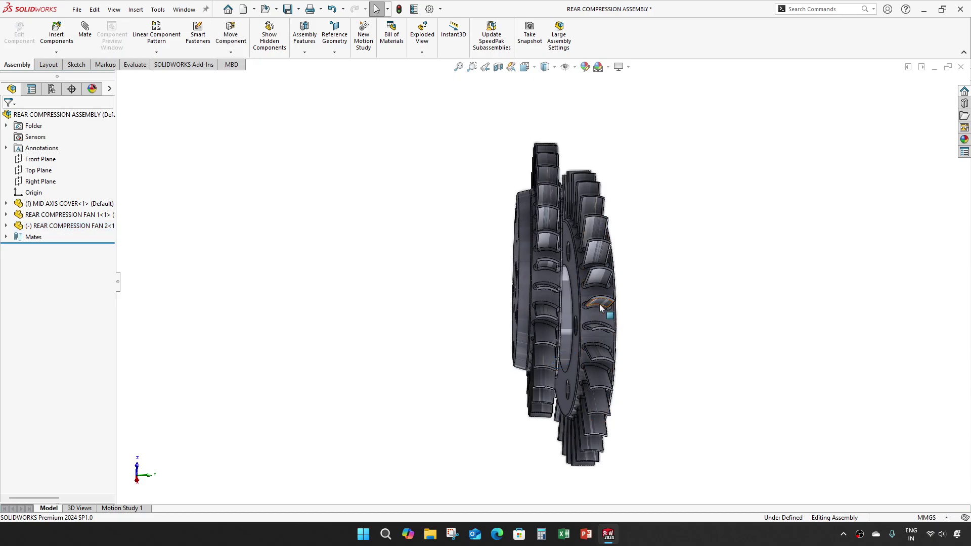
pyautogui.scroll(-5, 600, 305)
pyautogui.scroll(-2, 587, 316)
pyautogui.scroll(-2, 580, 324)
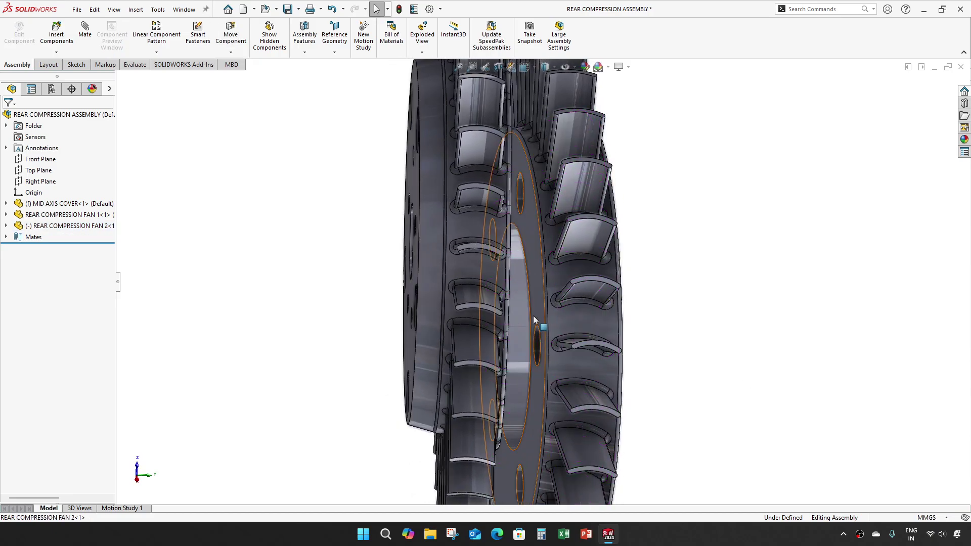
# Mate fan 2's face coincident with fan 1 and make a pair of their holes concentric
pyautogui.click(526, 341)
pyautogui.scroll(3, 526, 341)
pyautogui.keyDown('ctrl'); pyautogui.click(371, 340); pyautogui.keyUp('ctrl')
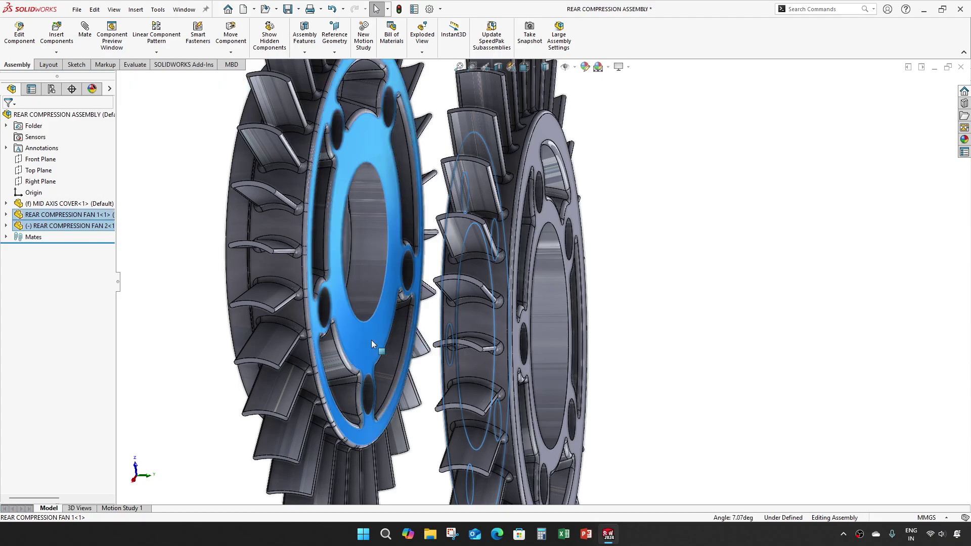
pyautogui.click(403, 334)
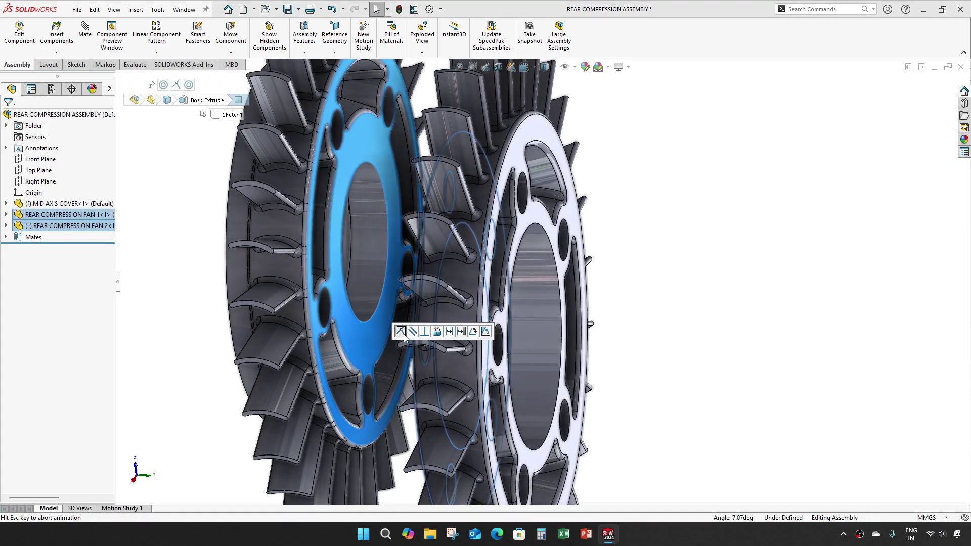
pyautogui.moveTo(459, 371); pyautogui.dragTo(499, 346, button='middle')
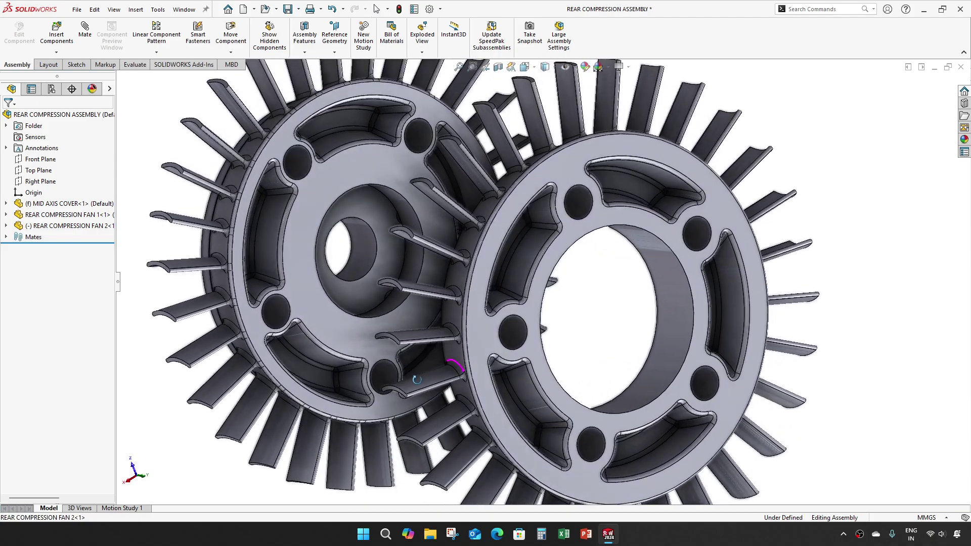
pyautogui.scroll(-3, 500, 346)
pyautogui.click(532, 324)
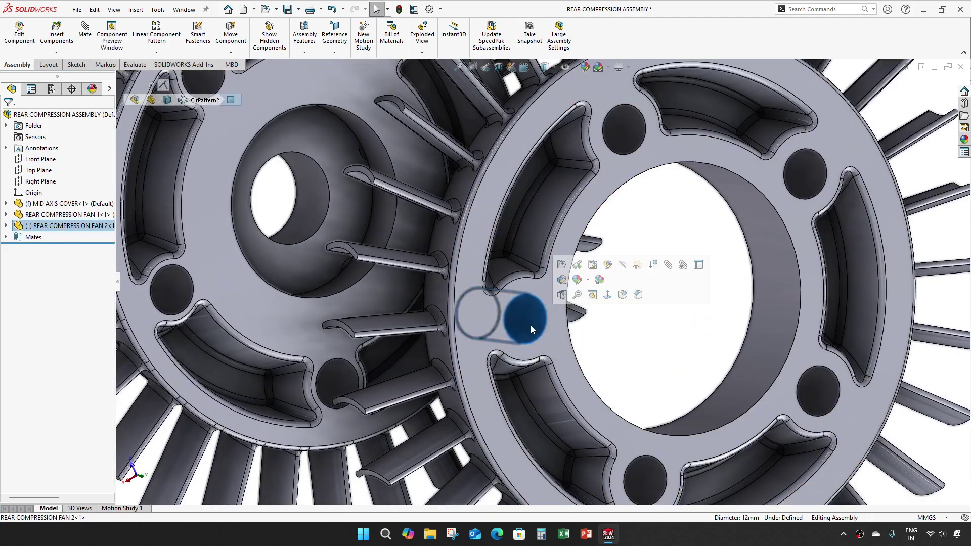
pyautogui.keyDown('ctrl'); pyautogui.click(175, 284); pyautogui.keyUp('ctrl')
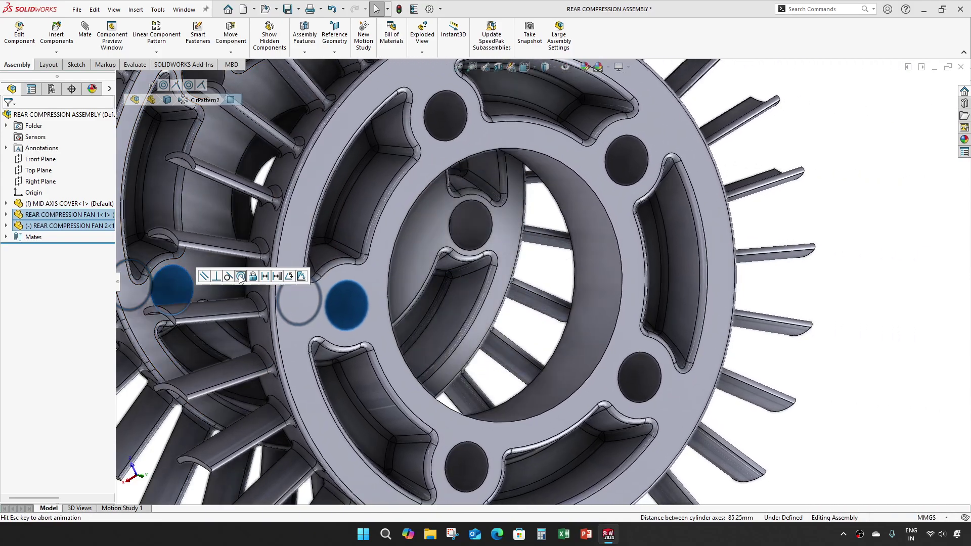
pyautogui.click(240, 276)
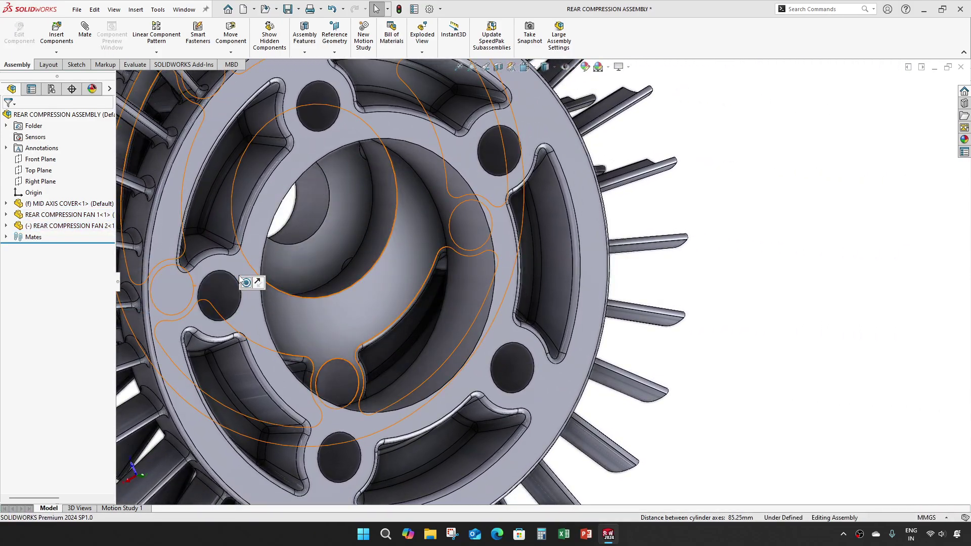
# Make fan 2's inner bore concentric with the mid axis cover's circular edge
pyautogui.click(452, 373)
pyautogui.moveTo(390, 369); pyautogui.dragTo(296, 230, button='middle')
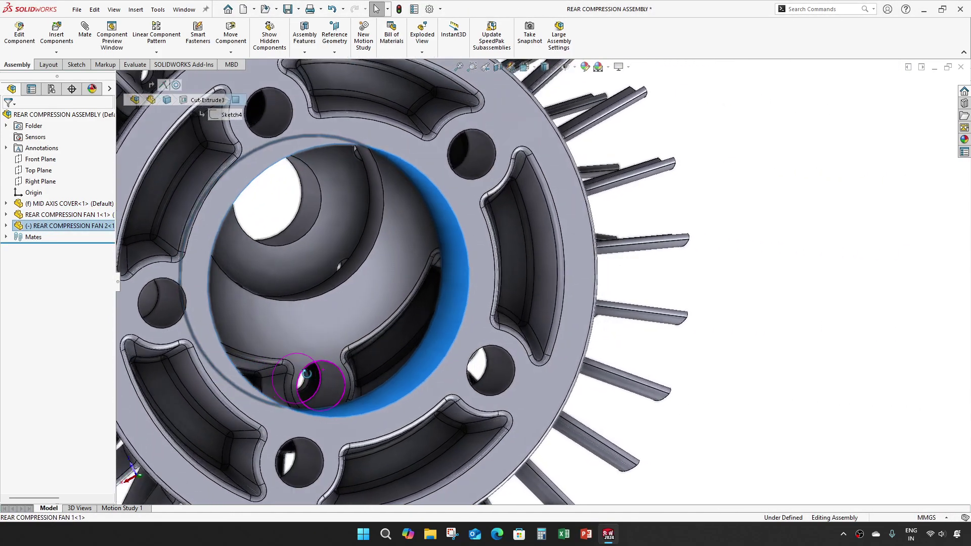
pyautogui.keyDown('ctrl'); pyautogui.click(296, 230); pyautogui.keyUp('ctrl')
pyautogui.click(361, 221)
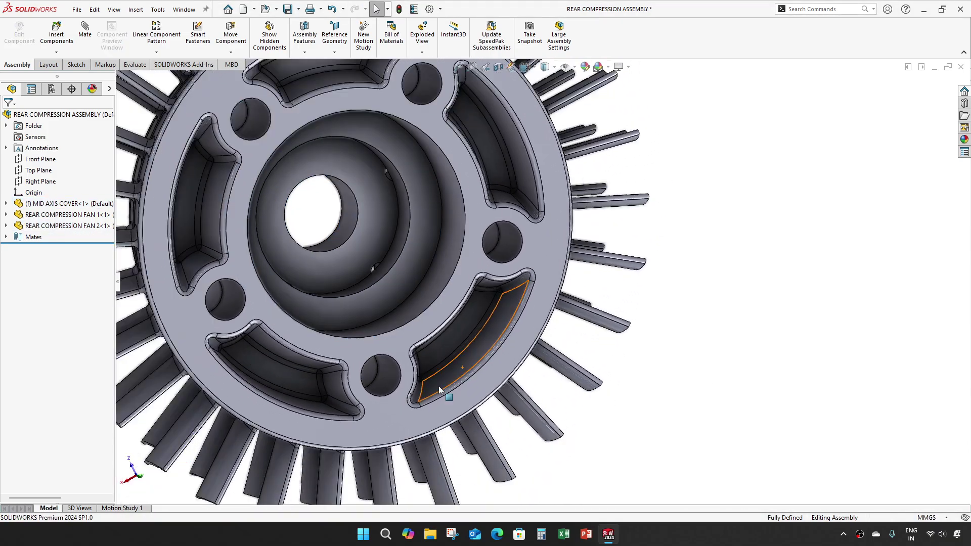
pyautogui.scroll(5, 438, 386)
pyautogui.moveTo(405, 364)
pyautogui.mouseDown(button='middle')
pyautogui.moveTo(439, 370)
pyautogui.moveTo(455, 393)
pyautogui.moveTo(367, 296)
pyautogui.moveTo(348, 255)
pyautogui.moveTo(553, 334)
pyautogui.mouseUp(button='middle')
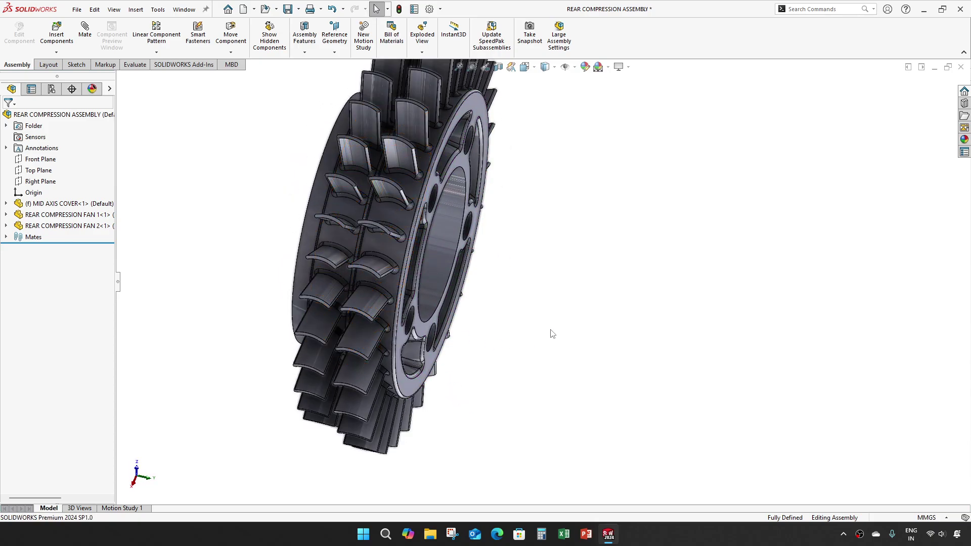
# Insert REAR COMPRESSION FAN 3 and place it, rotated, beside the other fans
pyautogui.click(57, 31)
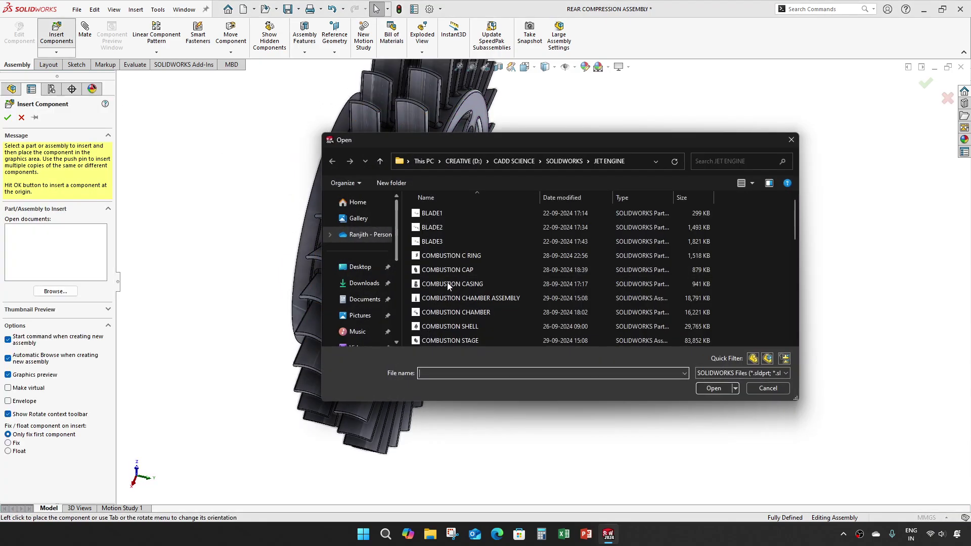
pyautogui.scroll(-5, 475, 296)
pyautogui.click(503, 325)
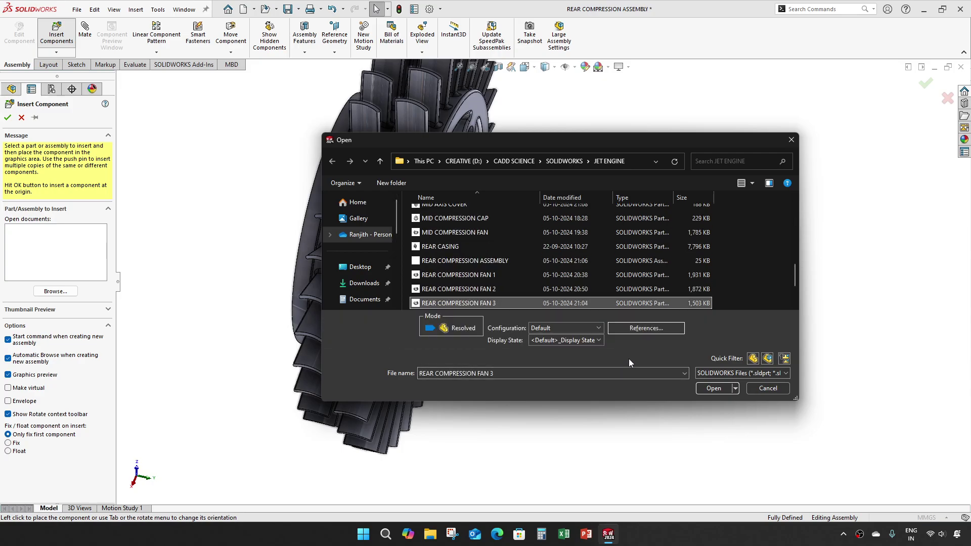
pyautogui.click(714, 388)
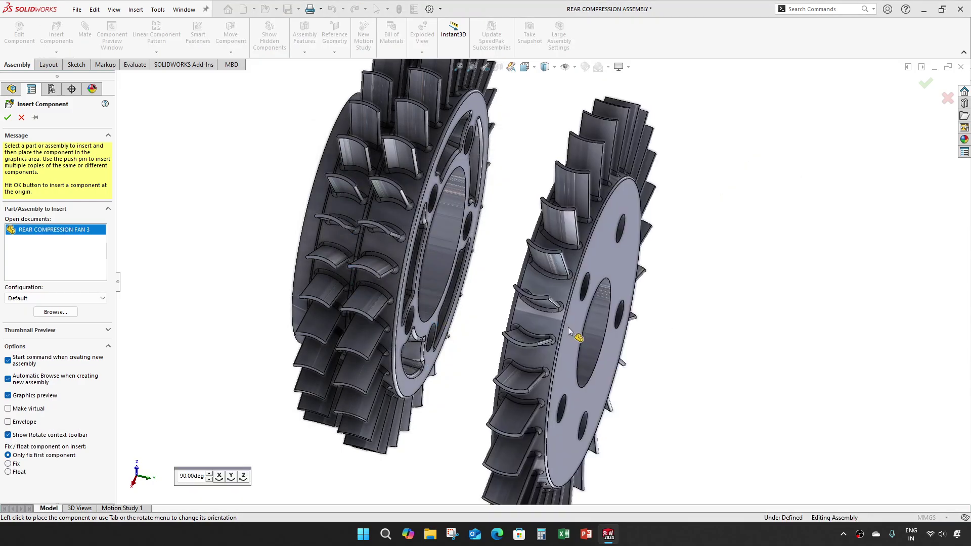
pyautogui.click(549, 297)
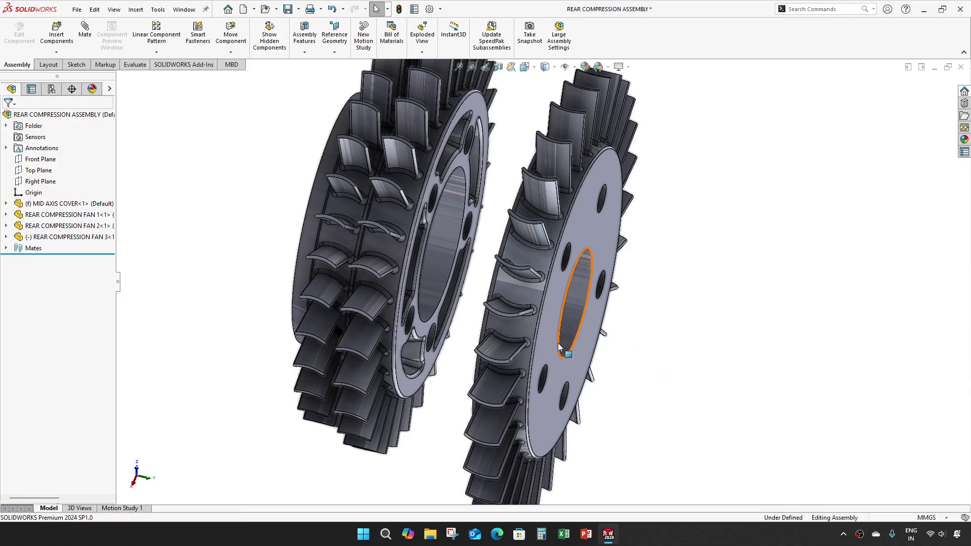
pyautogui.moveTo(574, 335); pyautogui.dragTo(771, 365, button='right')
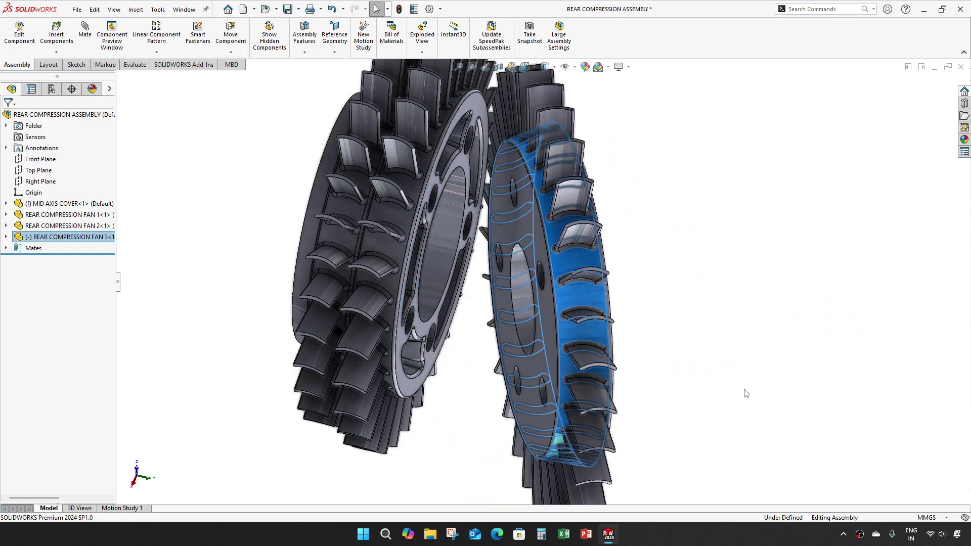
pyautogui.click(746, 393)
# Mate FAN 3's side face coincident with the matching face of FAN 2
pyautogui.click(553, 319)
pyautogui.moveTo(552, 320); pyautogui.dragTo(354, 327, button='middle')
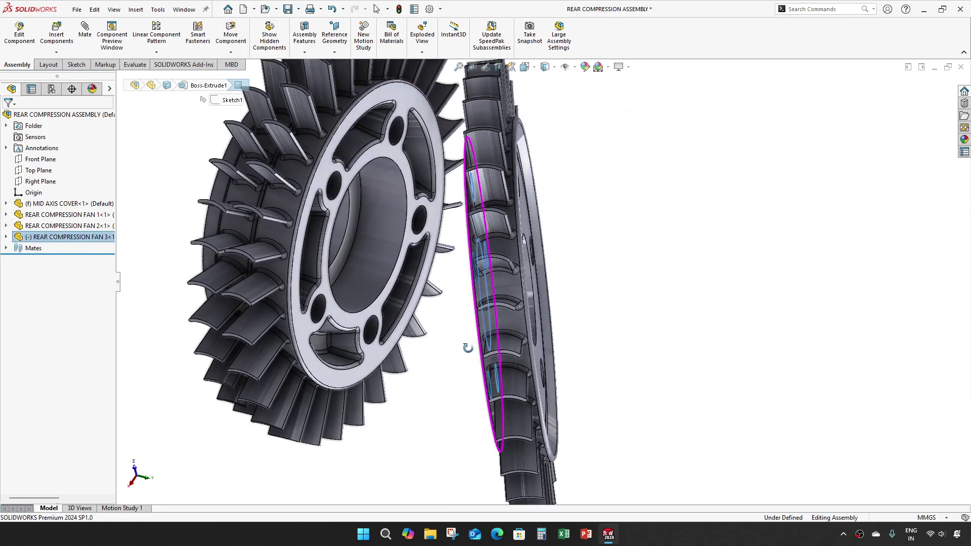
pyautogui.click(354, 326)
pyautogui.keyDown('ctrl'); pyautogui.click(381, 315); pyautogui.keyUp('ctrl')
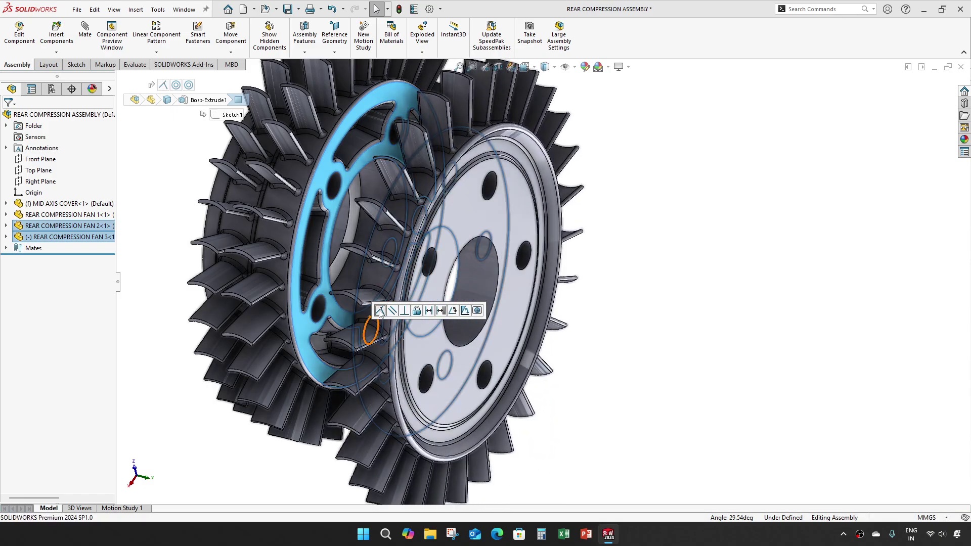
pyautogui.click(380, 311)
# Make FAN 3's bore concentric with the first fan's bore
pyautogui.click(472, 313)
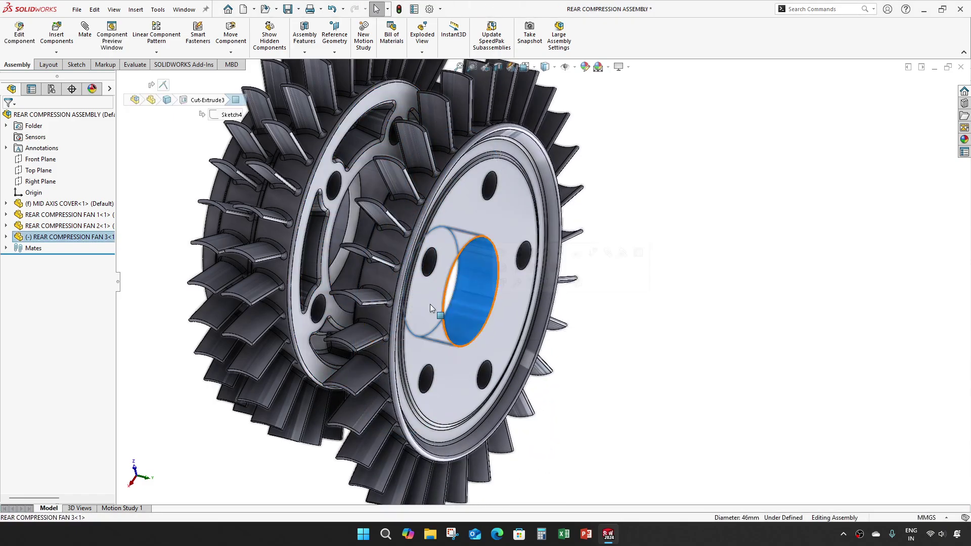
pyautogui.scroll(-3, 343, 263)
pyautogui.keyDown('ctrl'); pyautogui.click(359, 227); pyautogui.keyUp('ctrl')
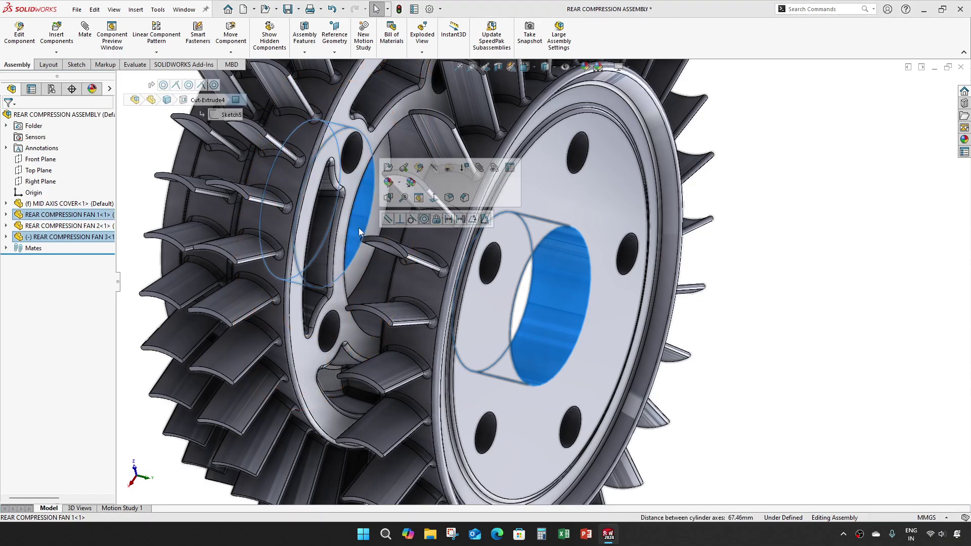
pyautogui.click(424, 219)
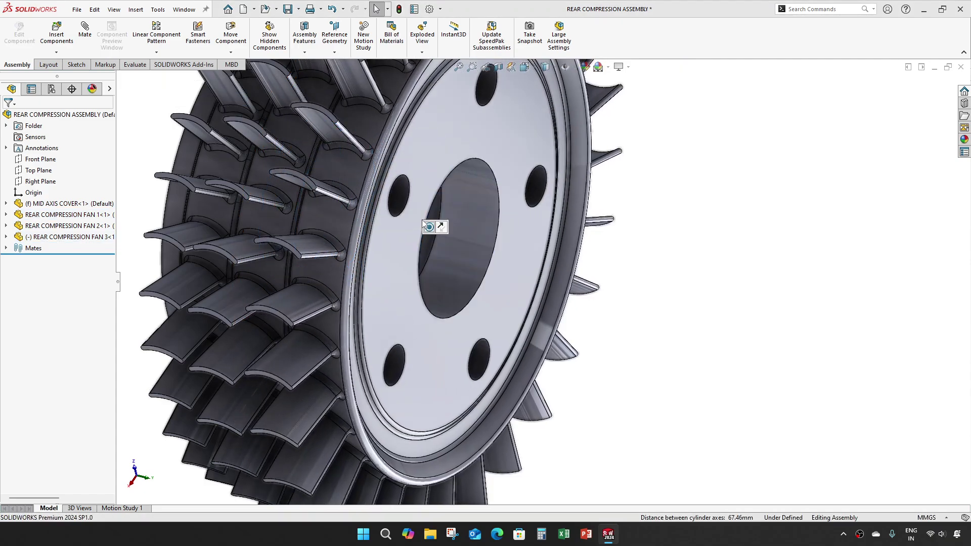
# Spin FAN 3 about its axis and make a hole pair concentric, fully defining it
pyautogui.moveTo(425, 396); pyautogui.dragTo(401, 390, button='middle')
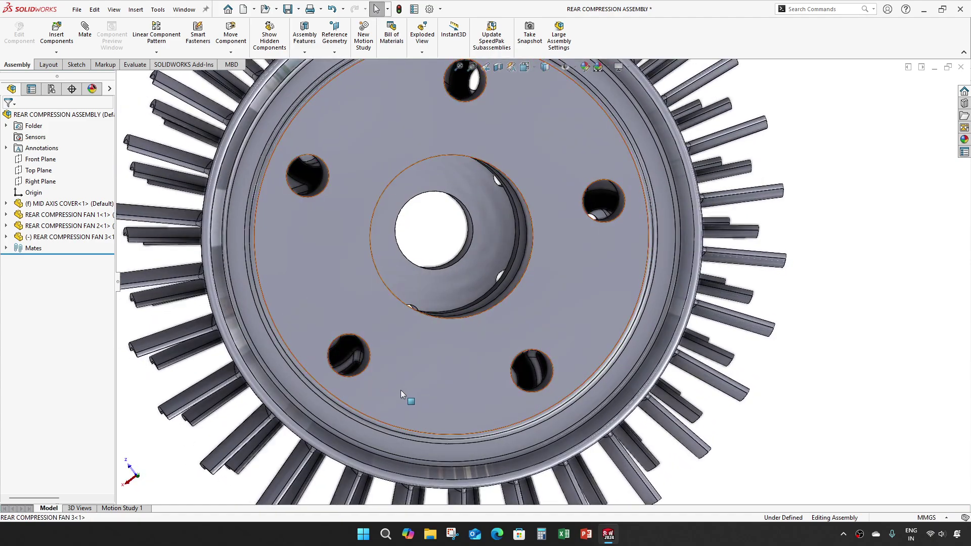
pyautogui.click(400, 399)
pyautogui.moveTo(386, 397); pyautogui.dragTo(351, 380)
pyautogui.press('Escape')
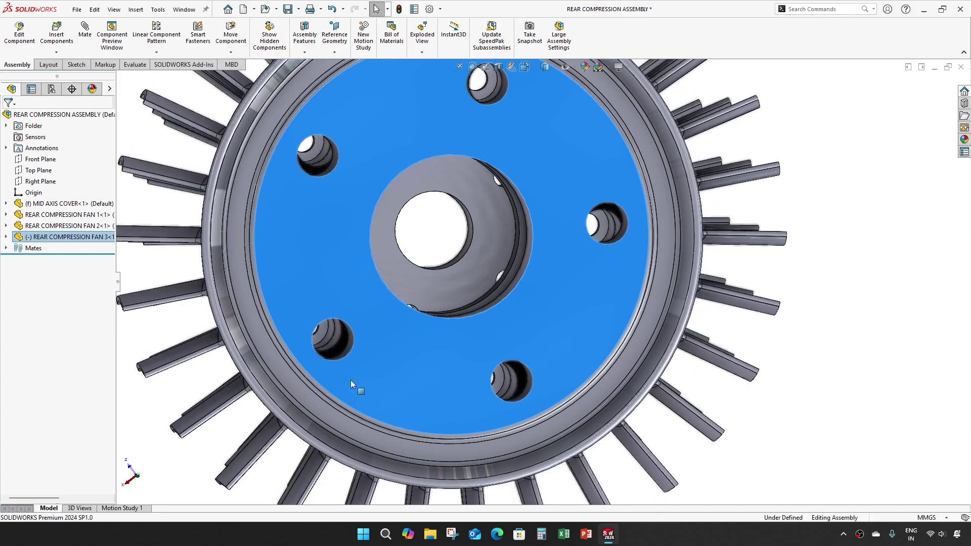
pyautogui.scroll(-5, 328, 359)
pyautogui.moveTo(316, 346)
pyautogui.mouseDown(button='middle')
pyautogui.moveTo(301, 341)
pyautogui.moveTo(358, 322)
pyautogui.mouseUp(button='middle')
pyautogui.click(358, 315)
pyautogui.scroll(-3, 409, 346)
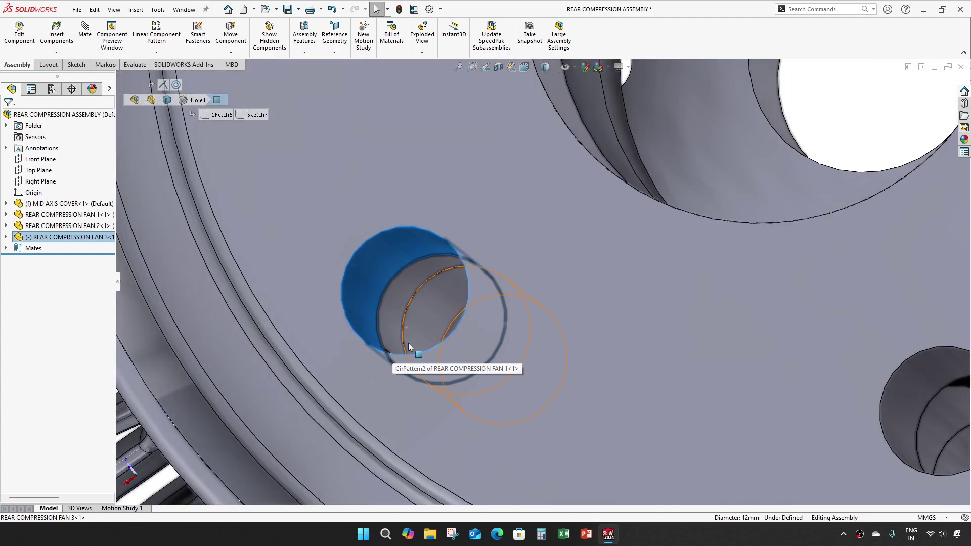
pyautogui.keyDown('ctrl'); pyautogui.click(420, 329); pyautogui.keyUp('ctrl')
pyautogui.click(472, 332)
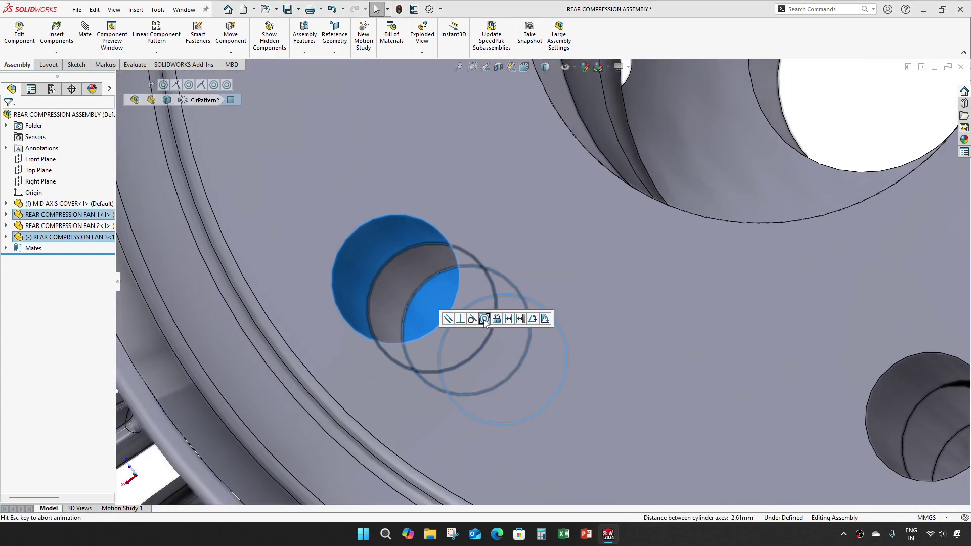
# Orbit and zoom around the hub to inspect the three stacked fans
pyautogui.scroll(5, 337, 351)
pyautogui.moveTo(337, 351); pyautogui.dragTo(414, 353, button='middle')
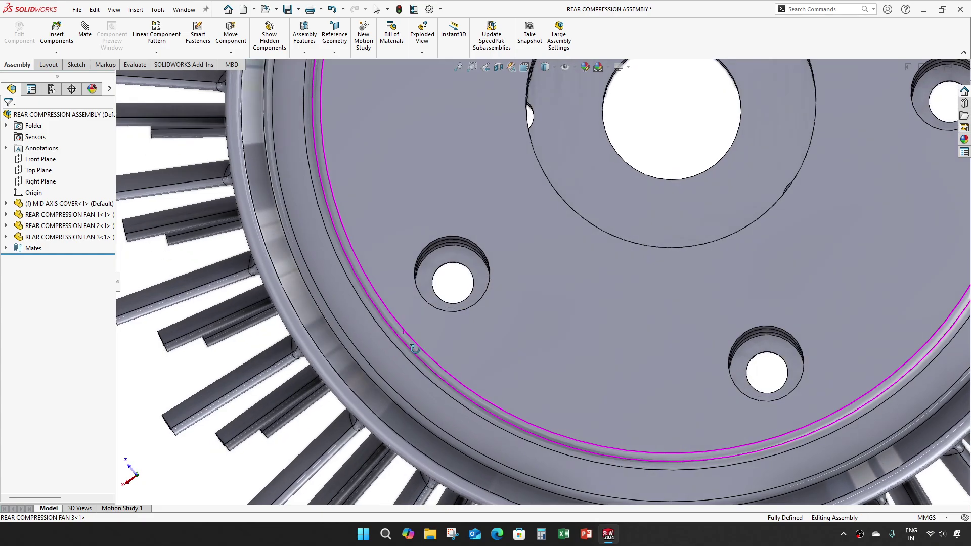
pyautogui.scroll(5, 506, 329)
pyautogui.scroll(3, 555, 318)
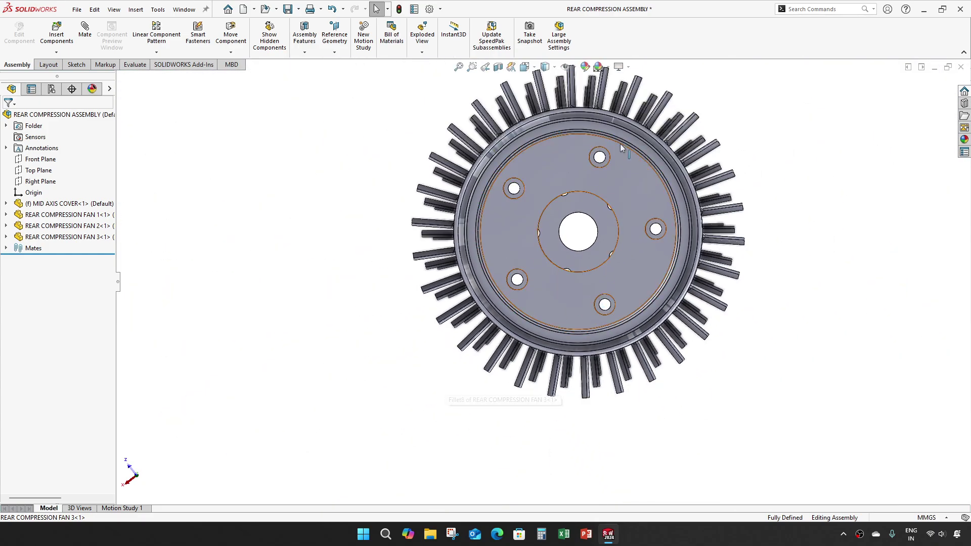
pyautogui.scroll(-2, 539, 263)
pyautogui.moveTo(538, 263); pyautogui.dragTo(566, 275, button='middle')
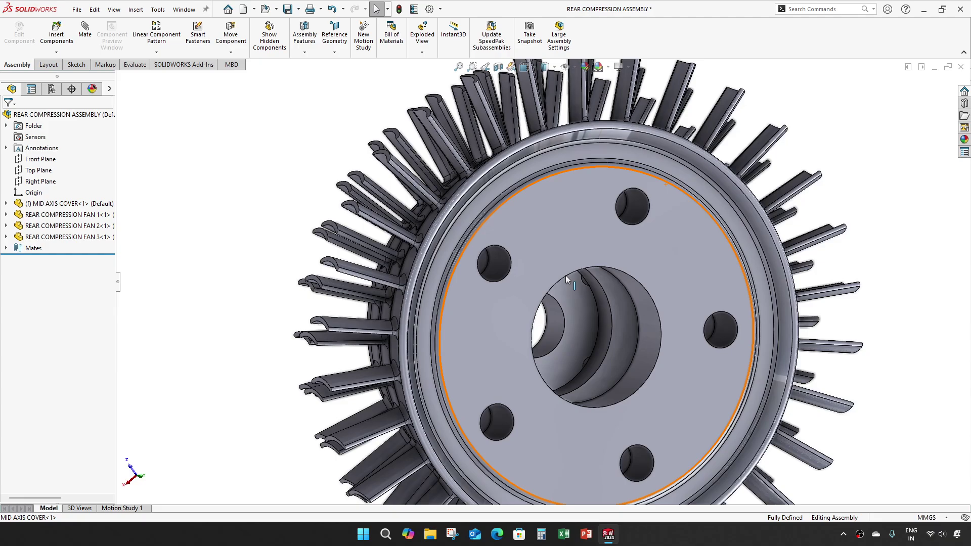
pyautogui.scroll(2, 566, 275)
pyautogui.scroll(3, 565, 278)
pyautogui.moveTo(565, 283)
pyautogui.mouseDown(button='middle')
pyautogui.moveTo(567, 300)
pyautogui.moveTo(653, 267)
pyautogui.mouseUp(button='middle')
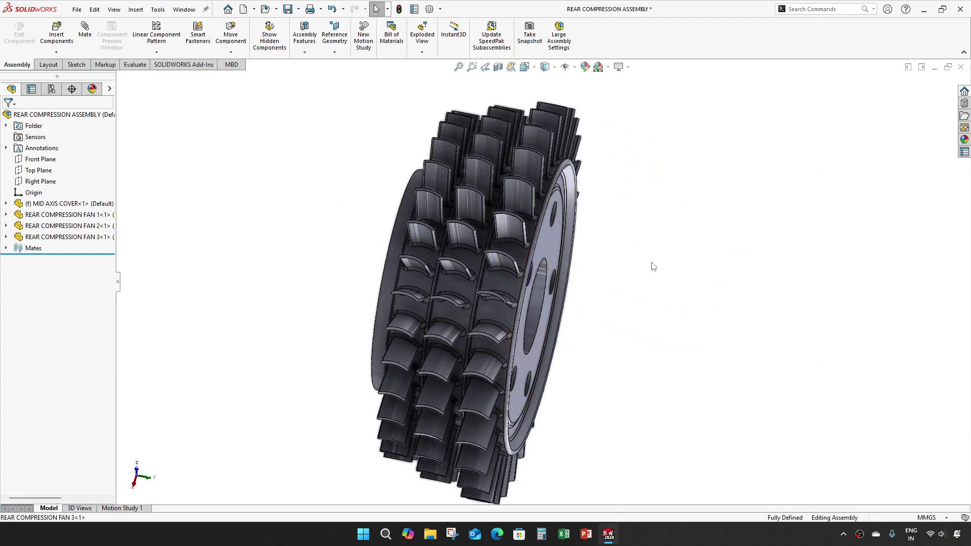
# Open the MID COMPRESSION FAN part from the JET ENGINE folder for insertion
pyautogui.click(57, 35)
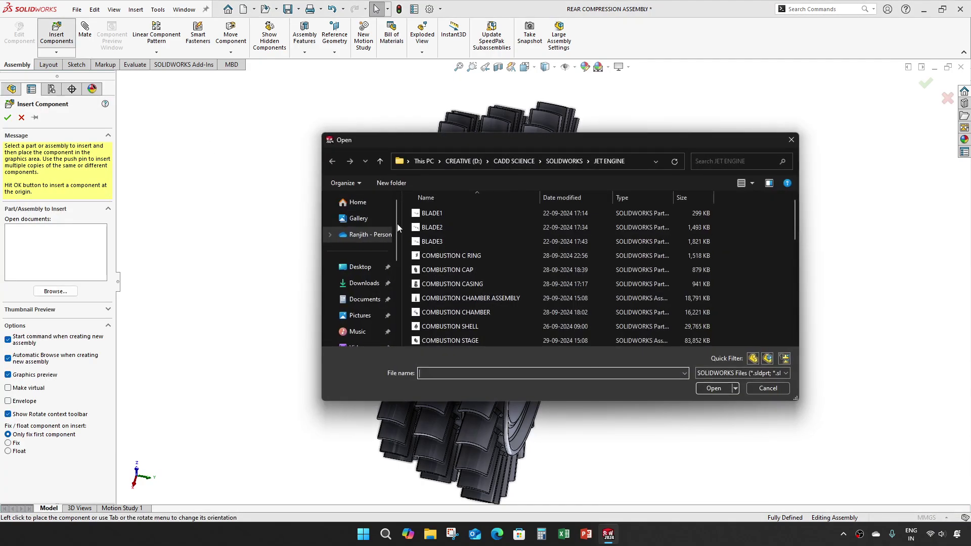
pyautogui.scroll(-5, 503, 310)
pyautogui.scroll(-3, 501, 308)
pyautogui.scroll(1, 501, 309)
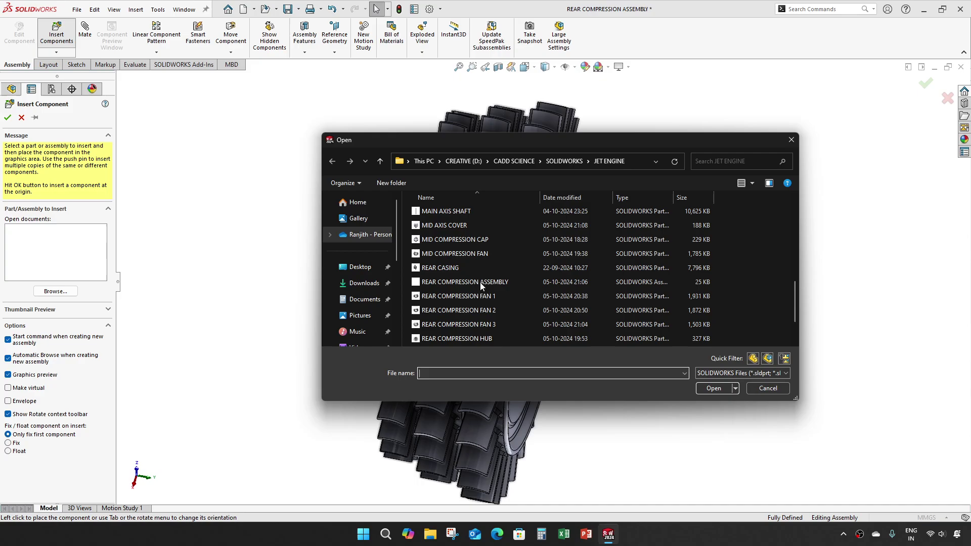
pyautogui.click(474, 256)
pyautogui.click(708, 391)
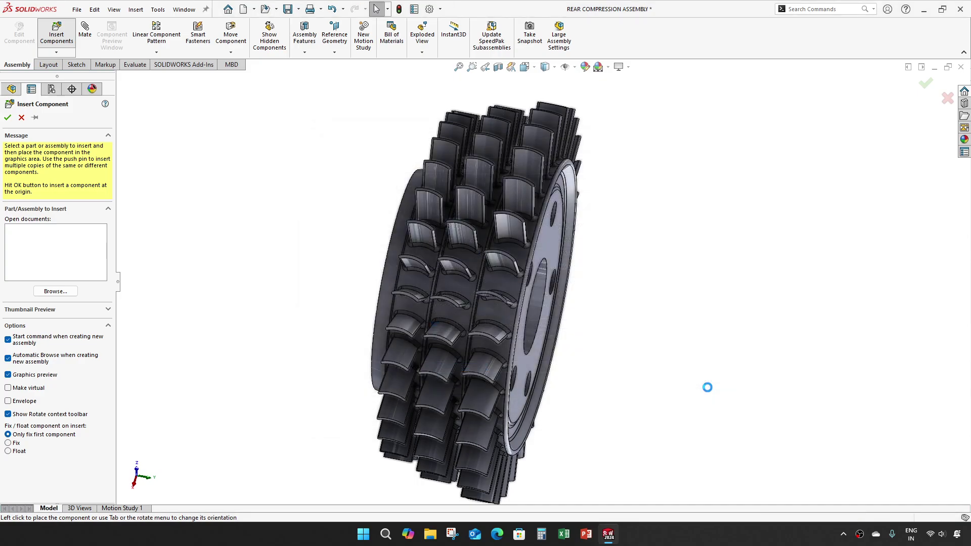
# Place the mid compression fan and turn it sideways next to the fan stack
pyautogui.click(739, 352)
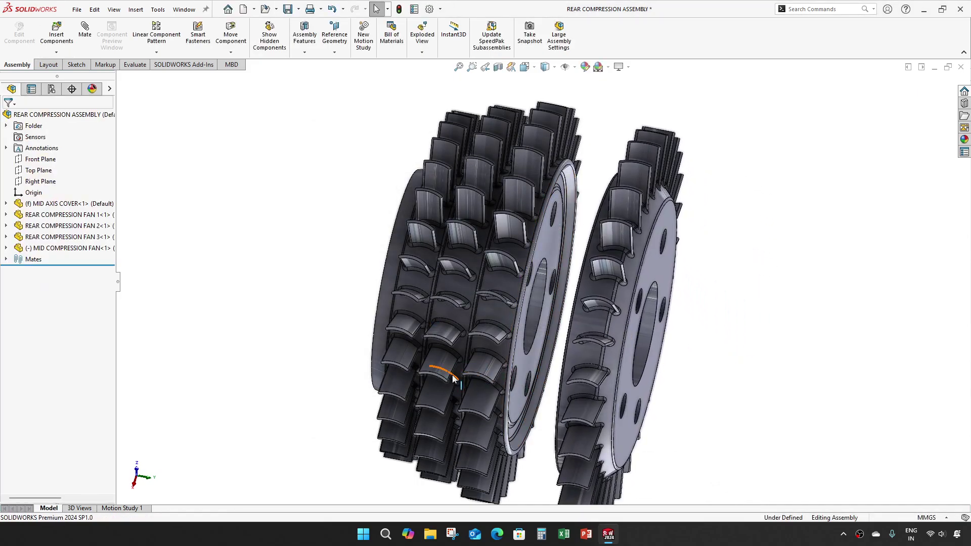
pyautogui.moveTo(612, 355); pyautogui.dragTo(597, 281, button='middle')
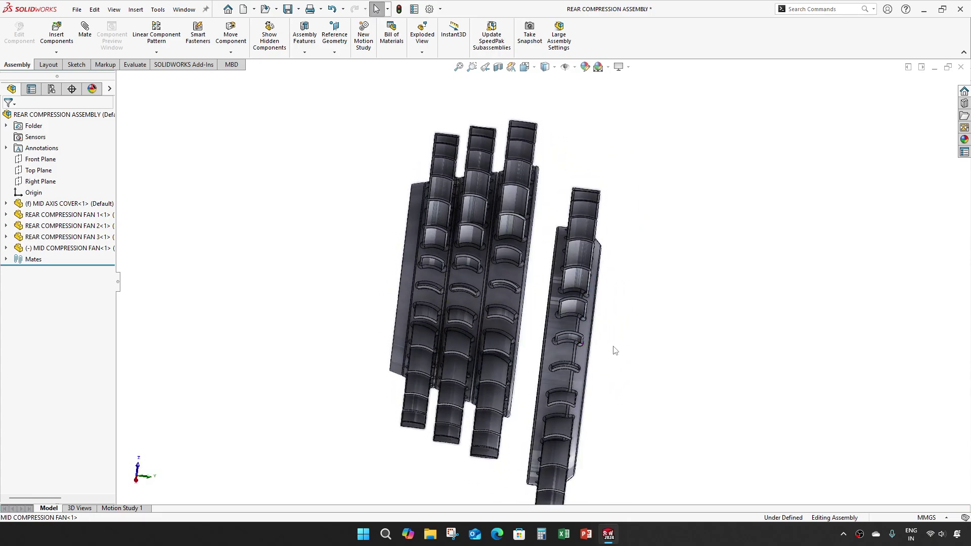
pyautogui.press('space')
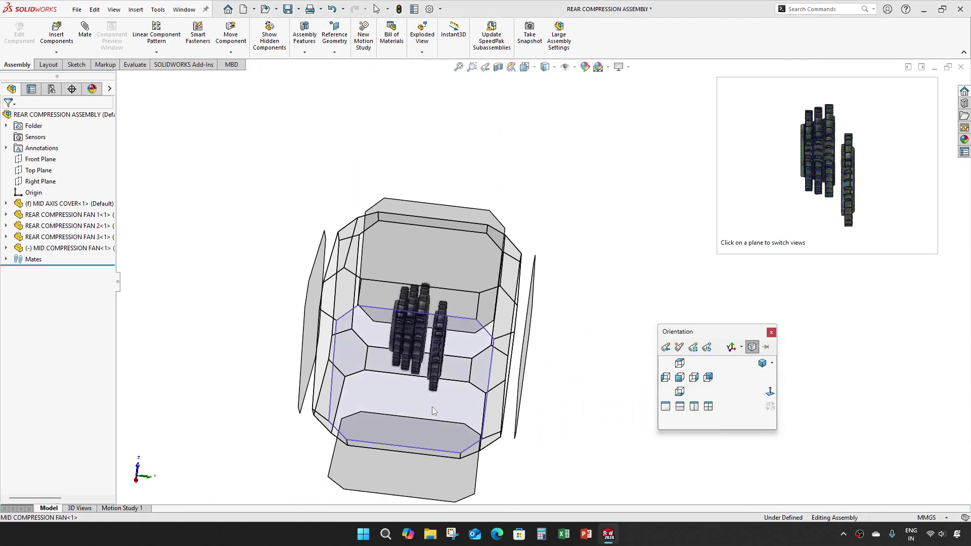
pyautogui.click(470, 392)
pyautogui.scroll(-3, 636, 367)
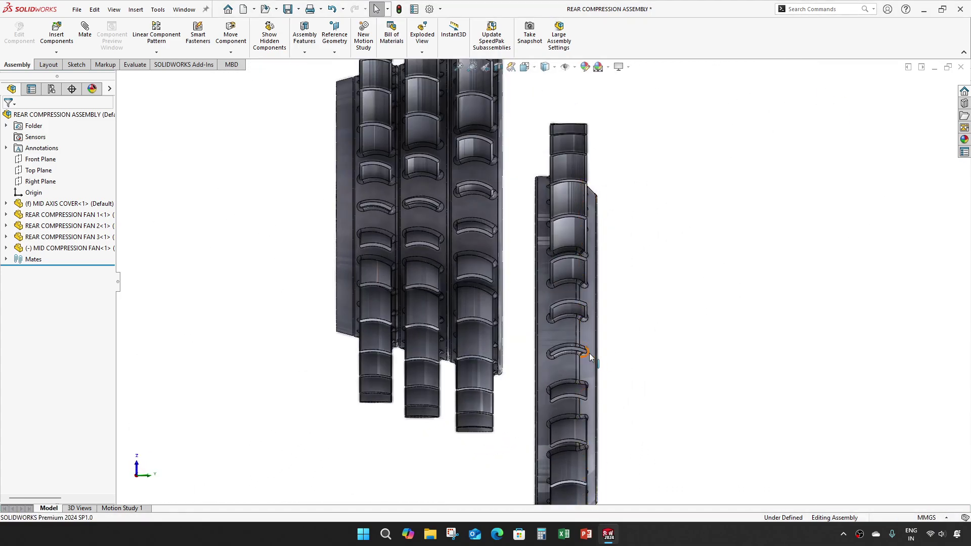
pyautogui.moveTo(590, 353); pyautogui.dragTo(588, 262)
pyautogui.scroll(3, 599, 215)
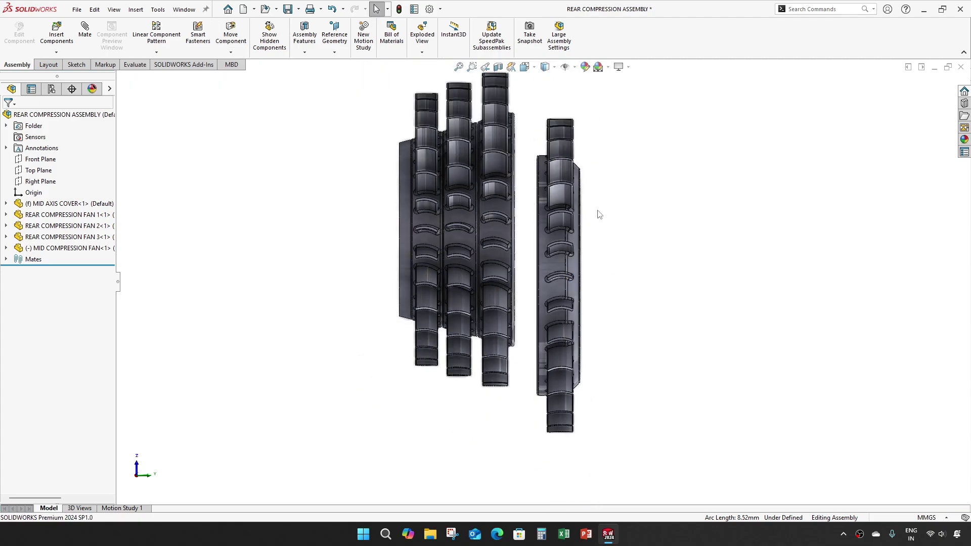
pyautogui.moveTo(557, 257); pyautogui.dragTo(776, 279, button='right')
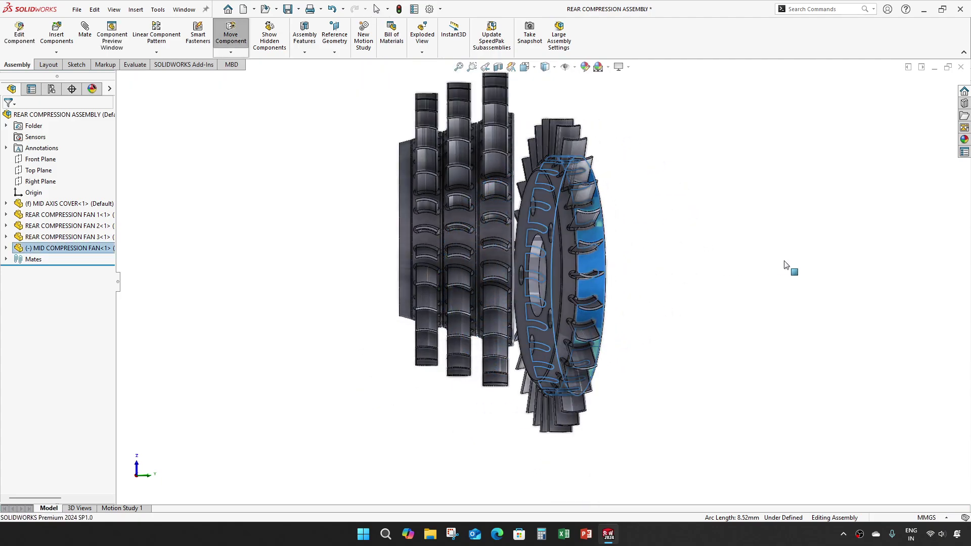
pyautogui.scroll(-2, 536, 202)
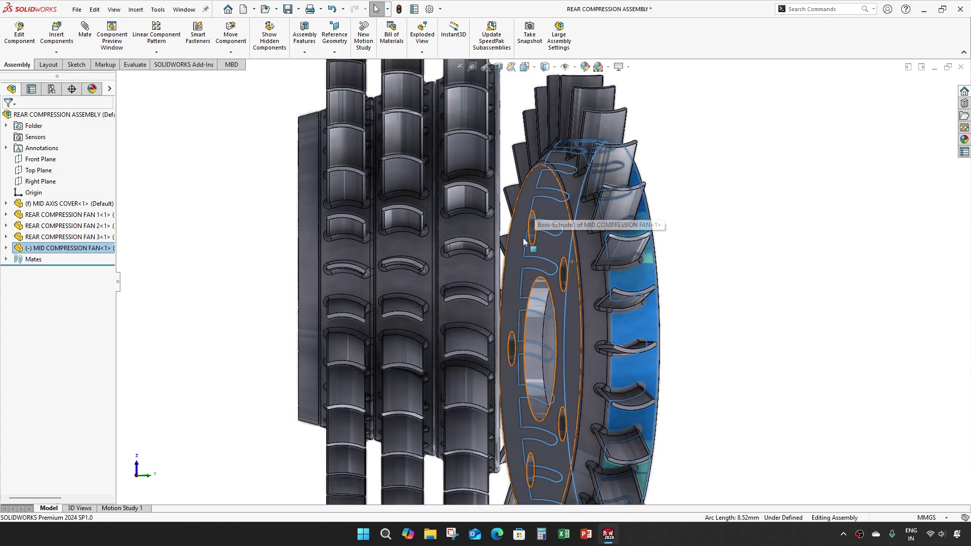
# Make the mid compression fan's centre bore concentric with Rear Compression Fan 3's bore
pyautogui.click(517, 280)
pyautogui.scroll(-3, 507, 290)
pyautogui.scroll(-2, 531, 335)
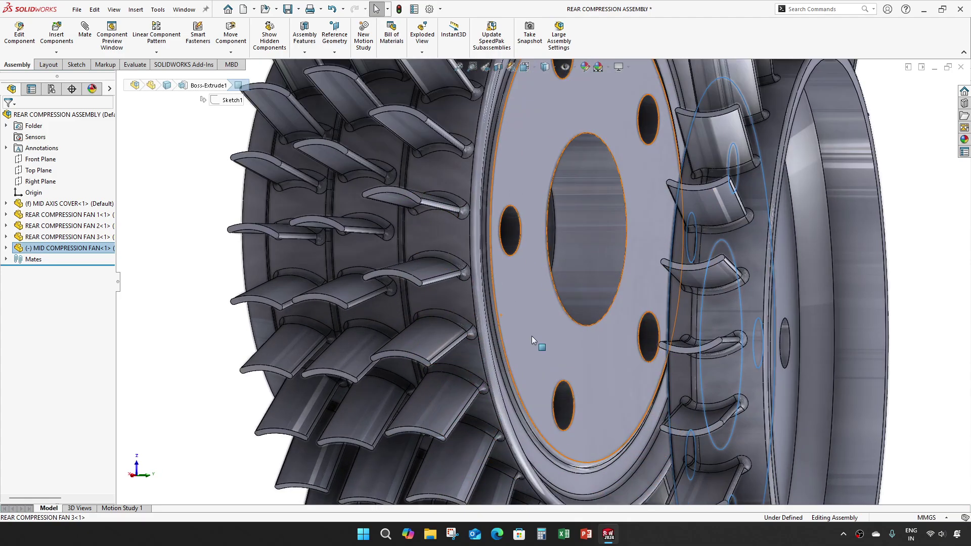
pyautogui.scroll(-2, 529, 332)
pyautogui.click(527, 332)
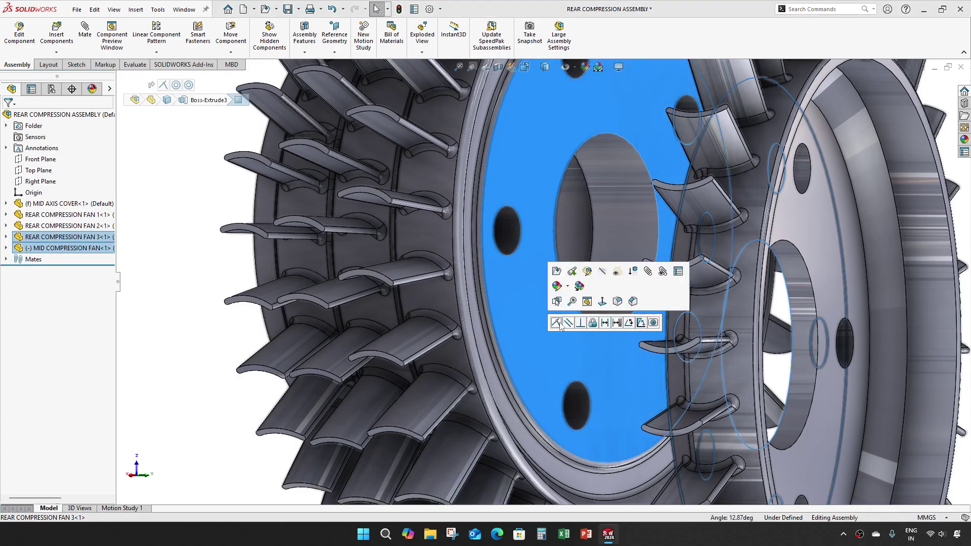
pyautogui.moveTo(544, 330); pyautogui.dragTo(566, 329, button='right')
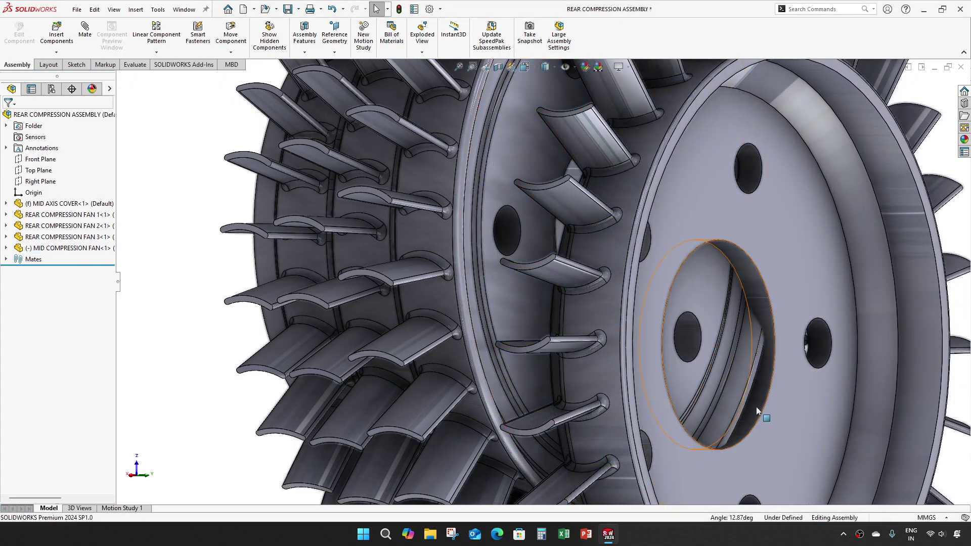
pyautogui.click(757, 406)
pyautogui.scroll(5, 551, 299)
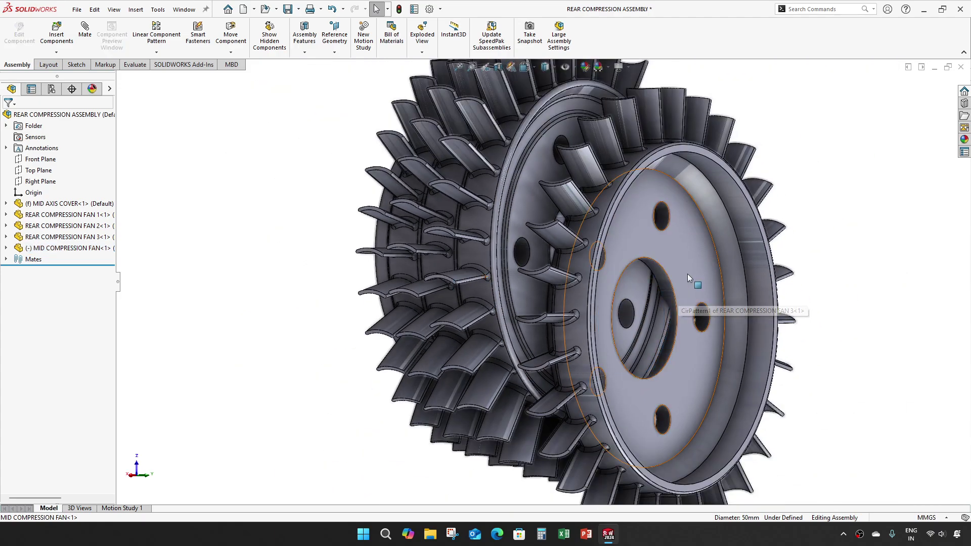
pyautogui.moveTo(688, 274); pyautogui.dragTo(710, 319)
pyautogui.click(707, 342)
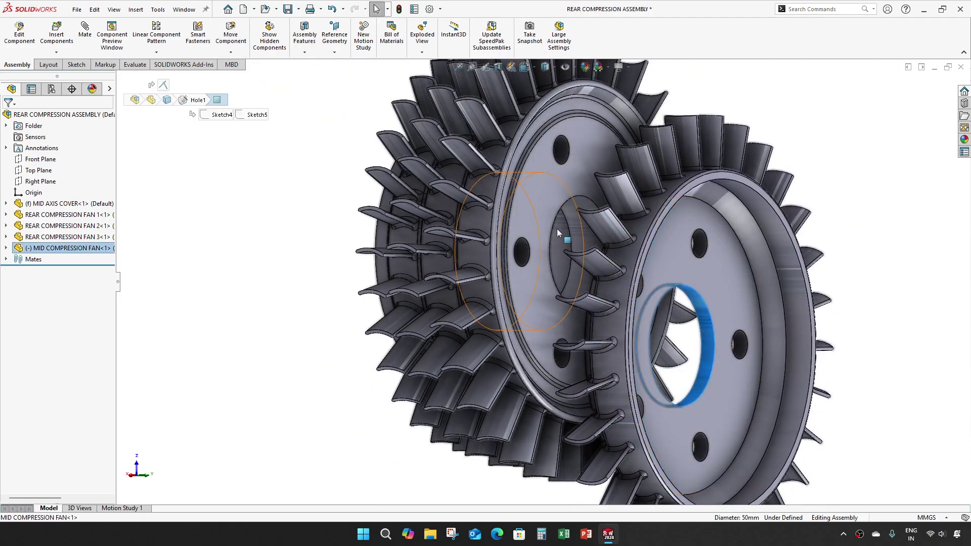
pyautogui.scroll(-2, 555, 225)
pyautogui.keyDown('ctrl'); pyautogui.click(590, 244); pyautogui.keyUp('ctrl')
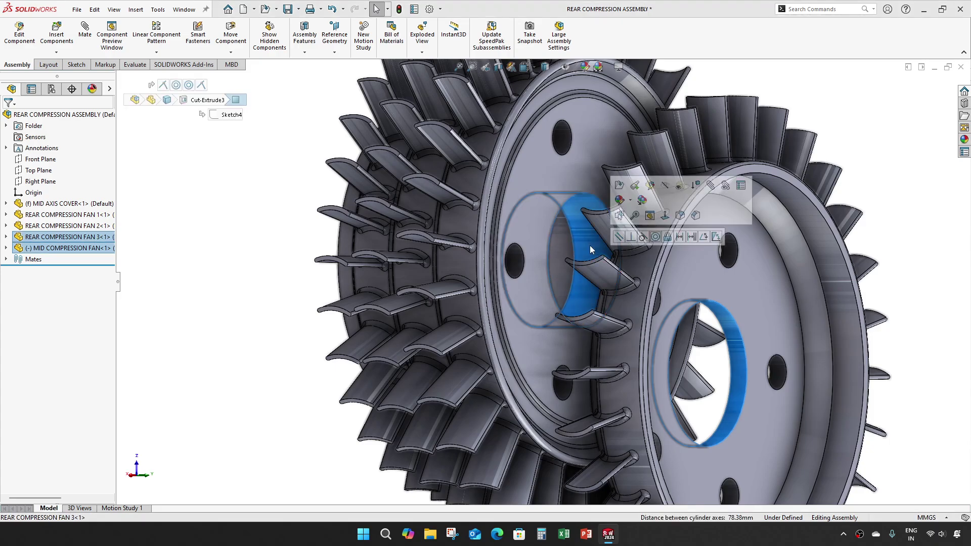
pyautogui.click(657, 238)
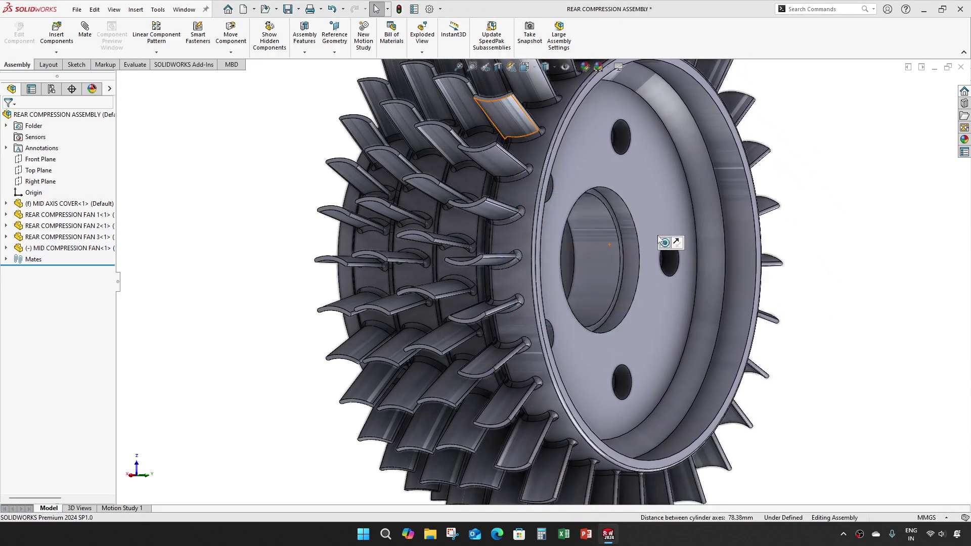
# Rotate the mid fan and mate a bolt-hole pair concentric, fully defining it
pyautogui.moveTo(587, 345)
pyautogui.mouseDown(button='middle')
pyautogui.moveTo(547, 344)
pyautogui.moveTo(530, 356)
pyautogui.mouseUp(button='middle')
pyautogui.scroll(-3, 530, 356)
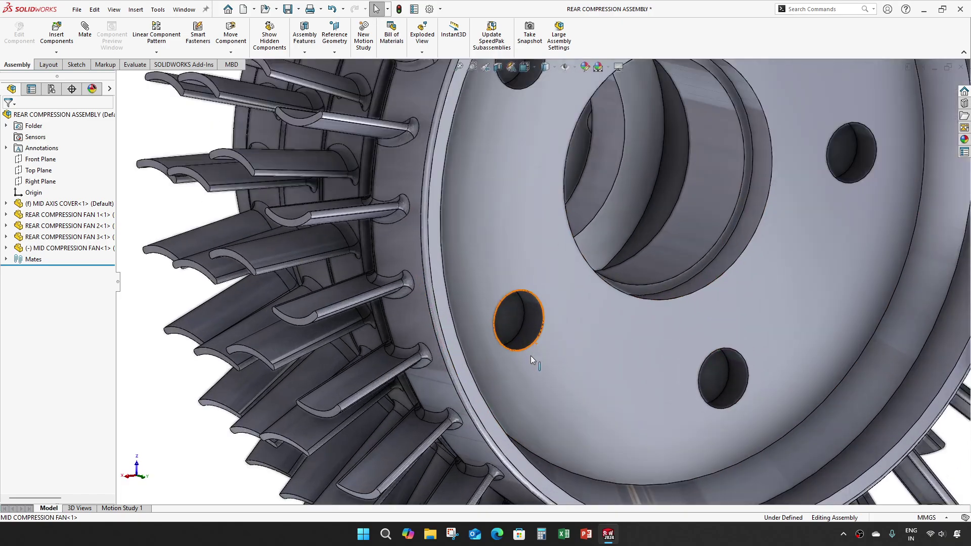
pyautogui.scroll(-2, 536, 314)
pyautogui.click(535, 322)
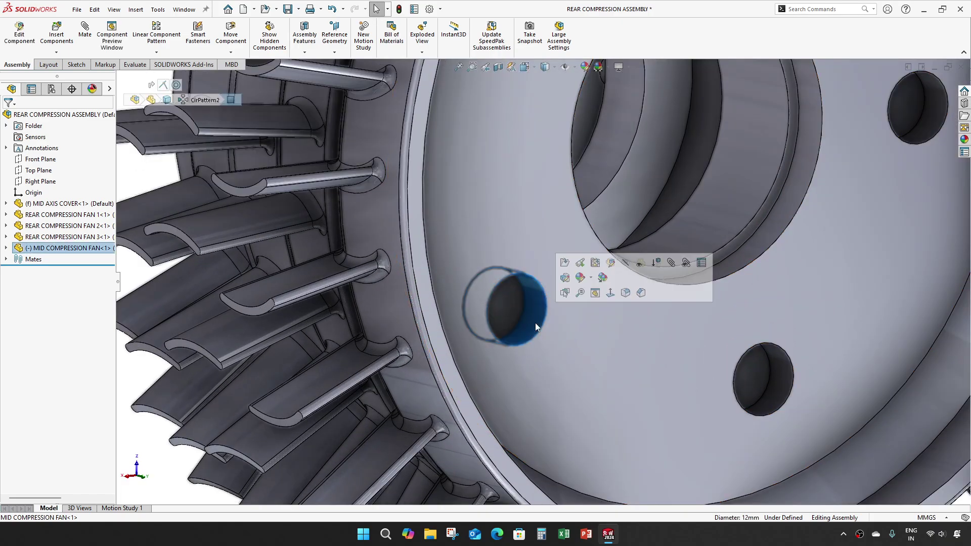
pyautogui.keyDown('ctrl'); pyautogui.click(509, 321); pyautogui.keyUp('ctrl')
pyautogui.moveTo(513, 344); pyautogui.dragTo(450, 353, button='middle')
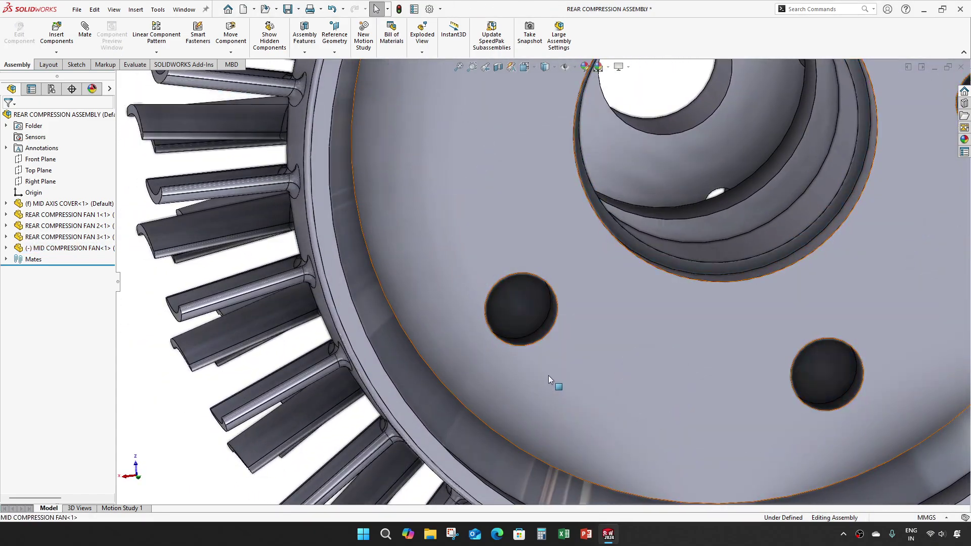
pyautogui.moveTo(546, 377)
pyautogui.mouseDown()
pyautogui.moveTo(450, 289)
pyautogui.moveTo(631, 393)
pyautogui.mouseUp()
pyautogui.scroll(-3, 706, 412)
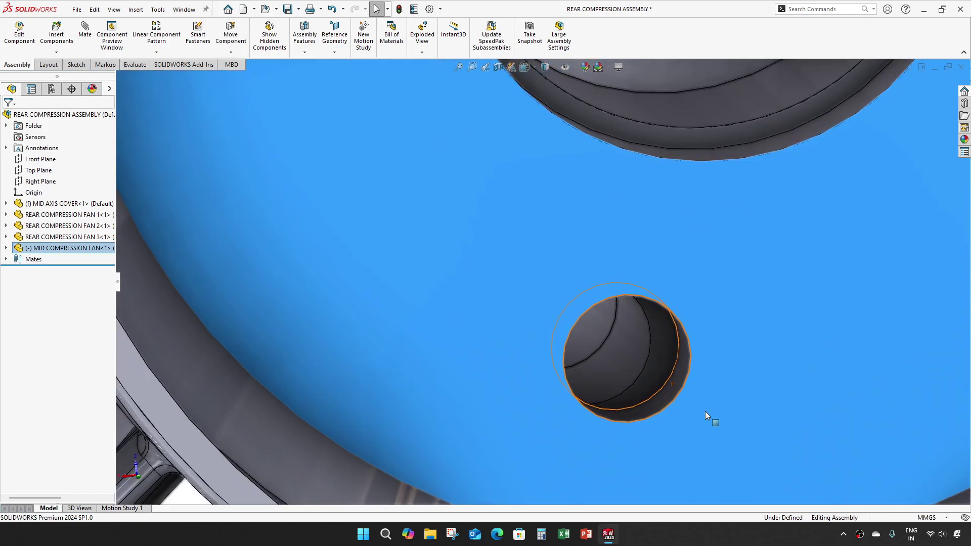
pyautogui.click(667, 390)
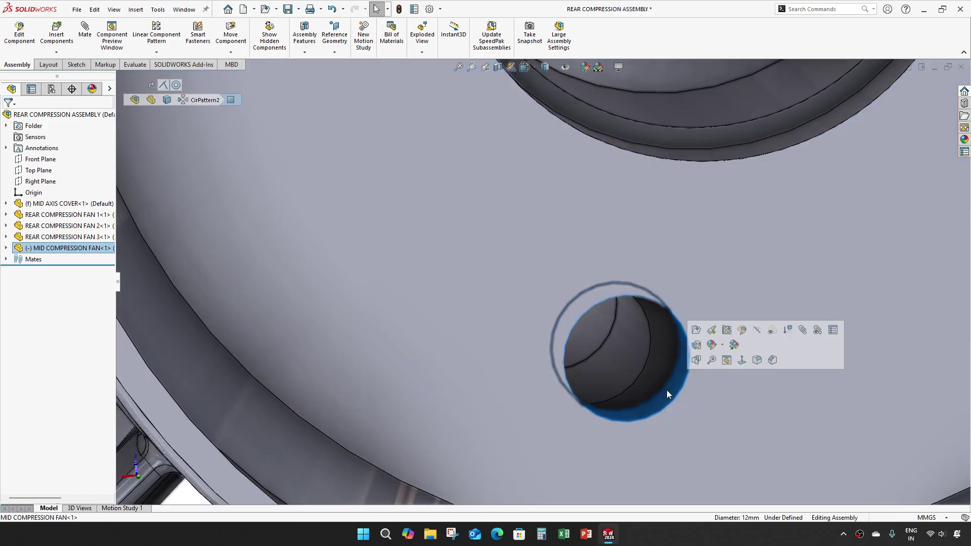
pyautogui.keyDown('ctrl'); pyautogui.click(627, 380); pyautogui.keyUp('ctrl')
pyautogui.click(688, 363)
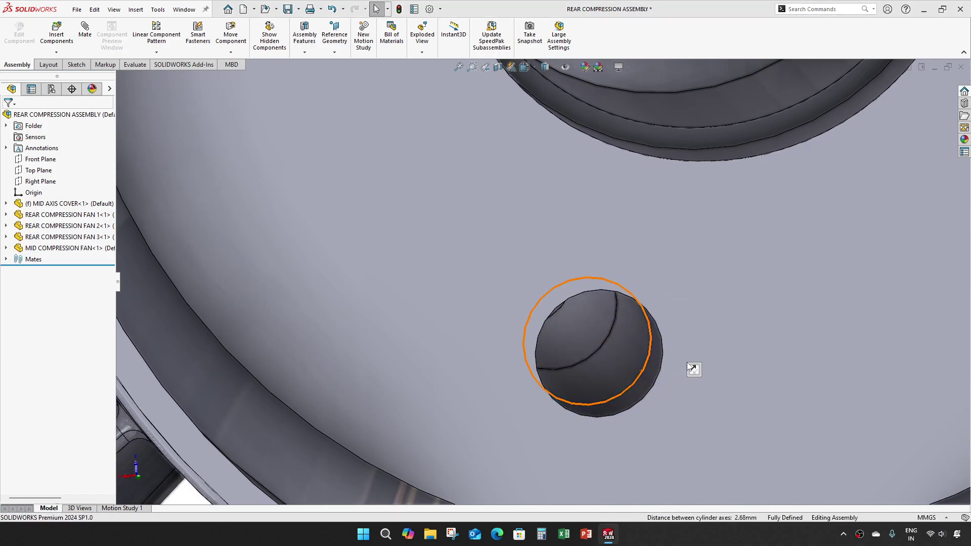
pyautogui.scroll(5, 557, 399)
pyautogui.scroll(3, 534, 405)
pyautogui.moveTo(534, 404); pyautogui.dragTo(583, 389, button='middle')
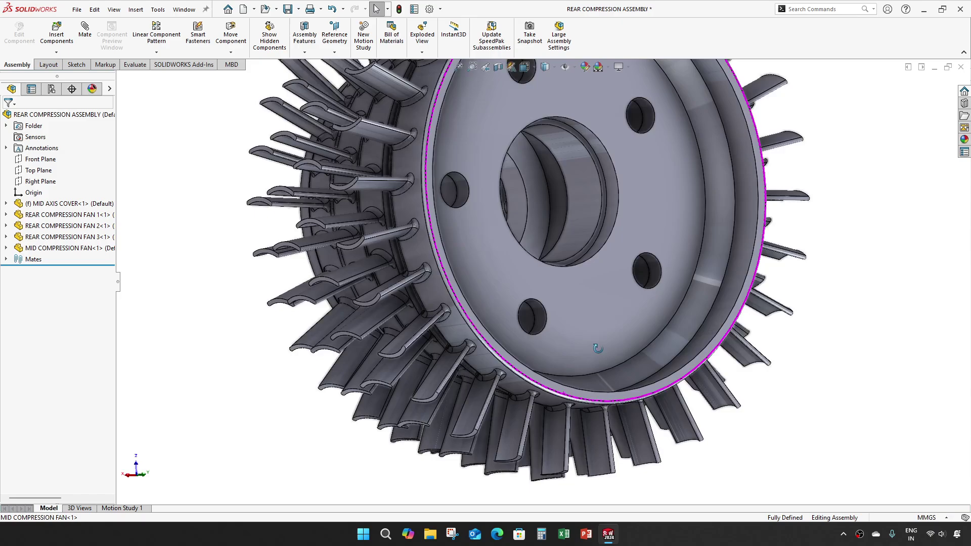
pyautogui.scroll(-2, 599, 222)
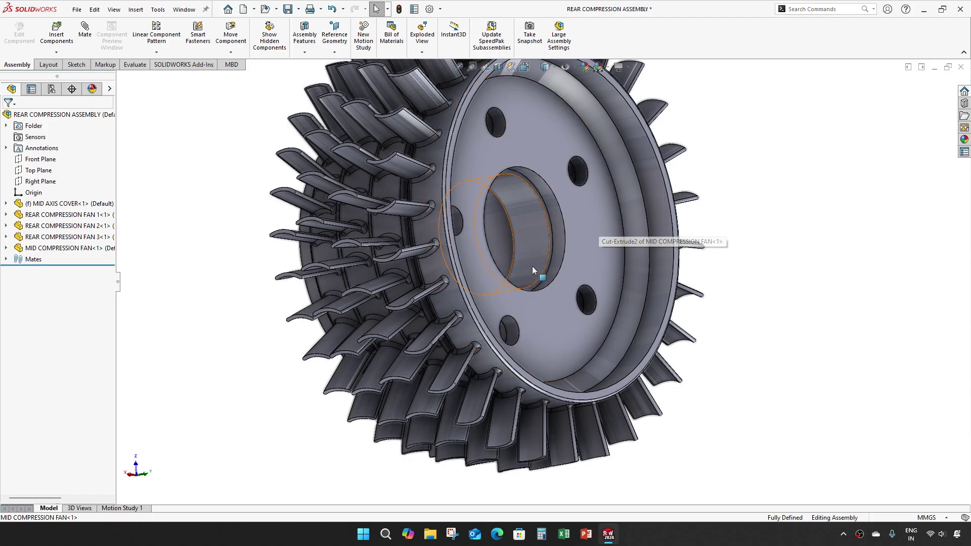
pyautogui.moveTo(600, 226)
pyautogui.mouseDown(button='middle')
pyautogui.moveTo(502, 283)
pyautogui.moveTo(529, 112)
pyautogui.moveTo(534, 201)
pyautogui.moveTo(576, 242)
pyautogui.moveTo(564, 229)
pyautogui.mouseUp(button='middle')
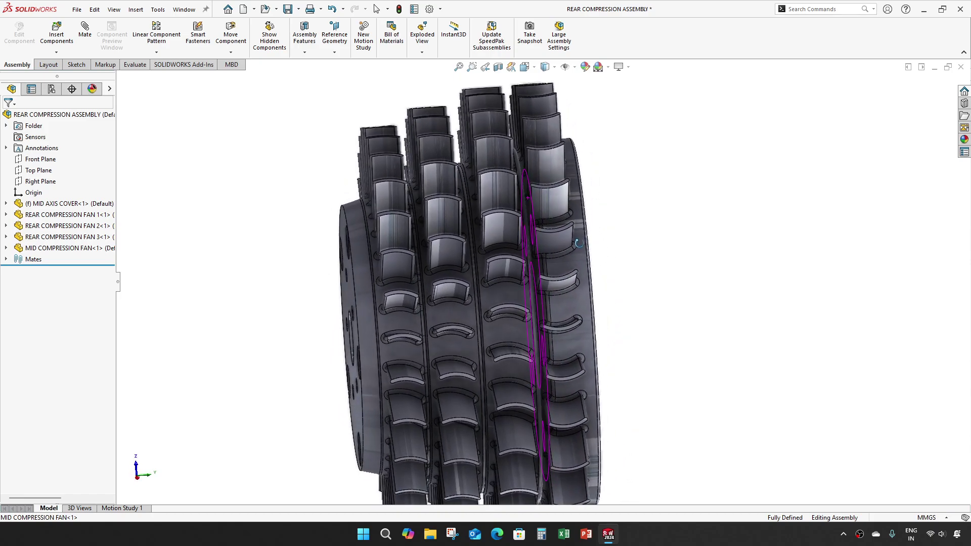
pyautogui.scroll(2, 456, 389)
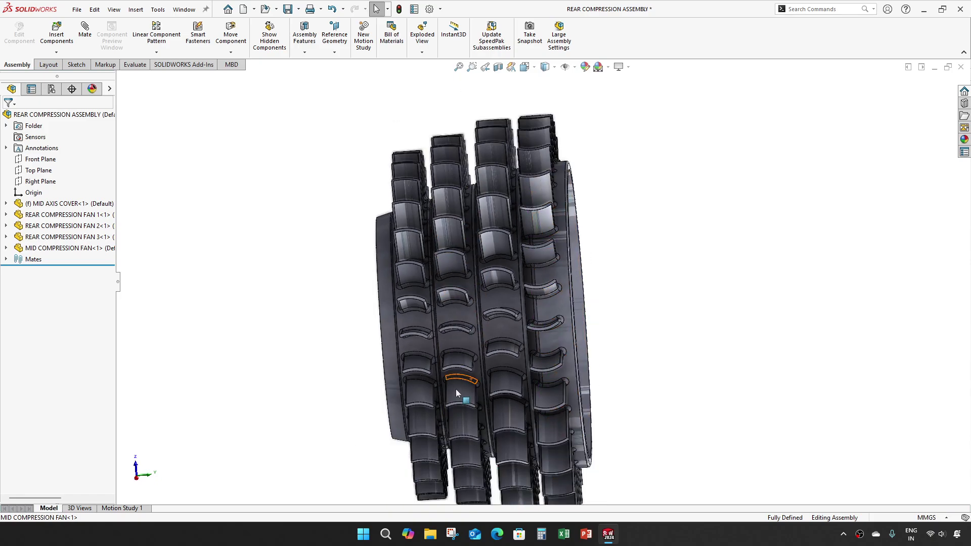
pyautogui.scroll(-5, 486, 330)
pyautogui.scroll(-4, 489, 354)
pyautogui.moveTo(490, 355)
pyautogui.mouseDown(button='middle')
pyautogui.moveTo(404, 363)
pyautogui.moveTo(243, 349)
pyautogui.mouseUp(button='middle')
pyautogui.scroll(2, 404, 364)
pyautogui.scroll(1, 685, 269)
pyautogui.scroll(-3, 657, 276)
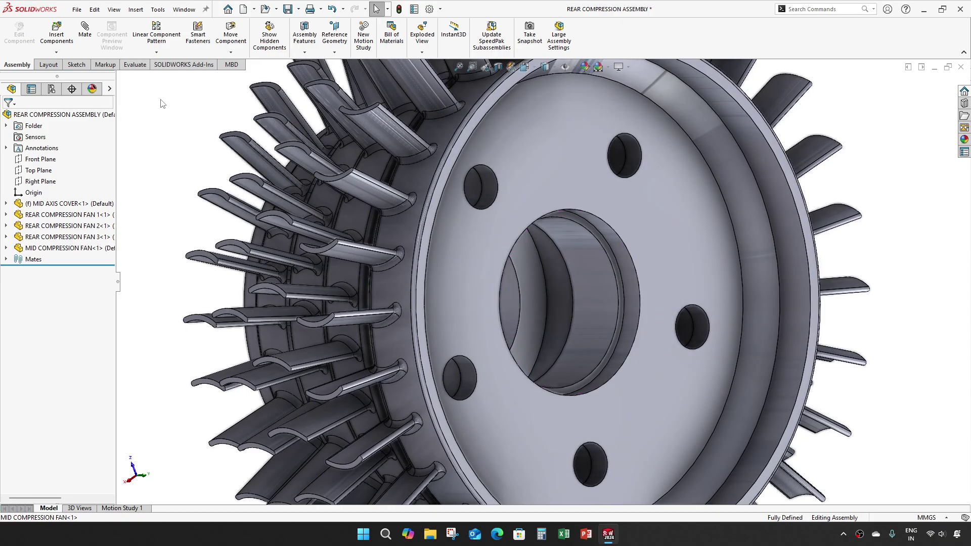
# Insert REAR COMPRESSION HUB and place it beside the fan stack in side view
pyautogui.click(64, 53)
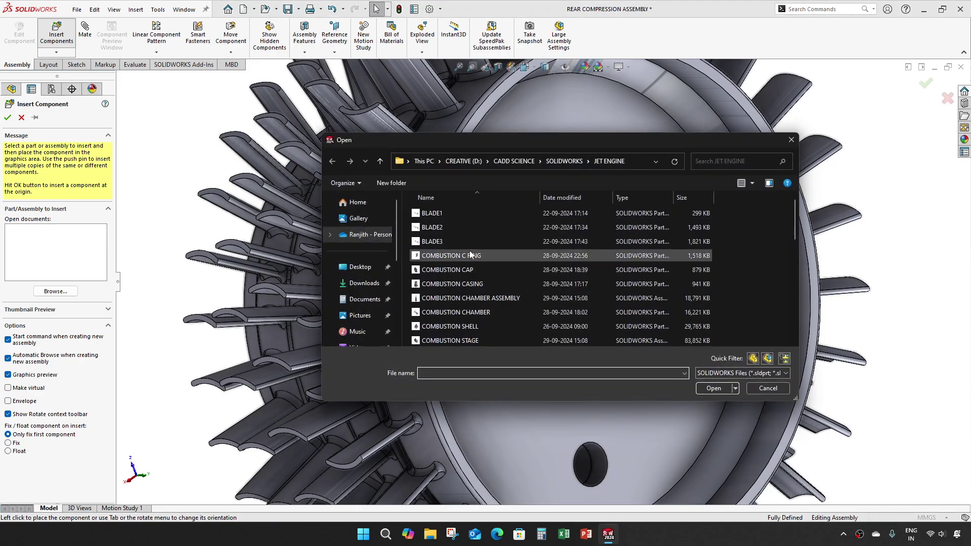
pyautogui.scroll(-1, 493, 312)
pyautogui.scroll(-1, 493, 310)
pyautogui.scroll(-1, 492, 311)
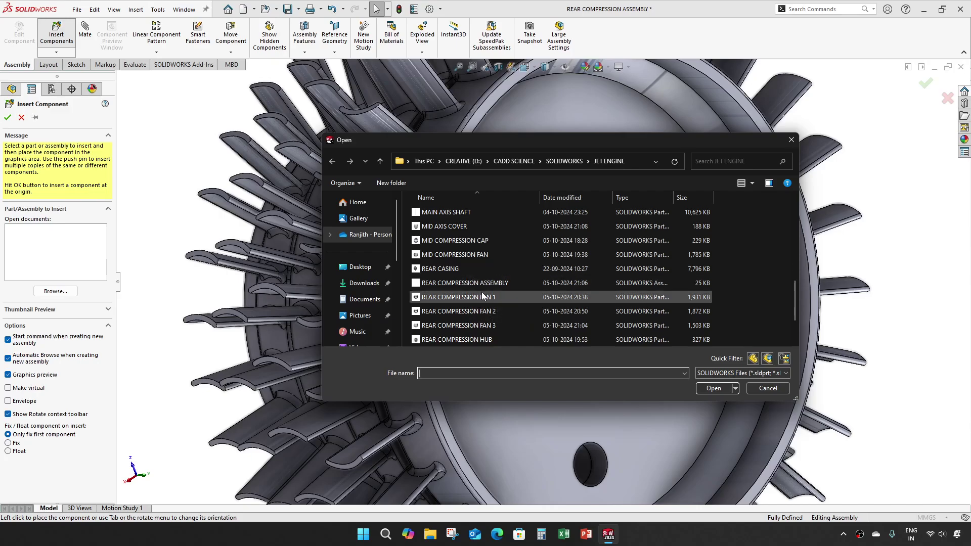
pyautogui.click(487, 339)
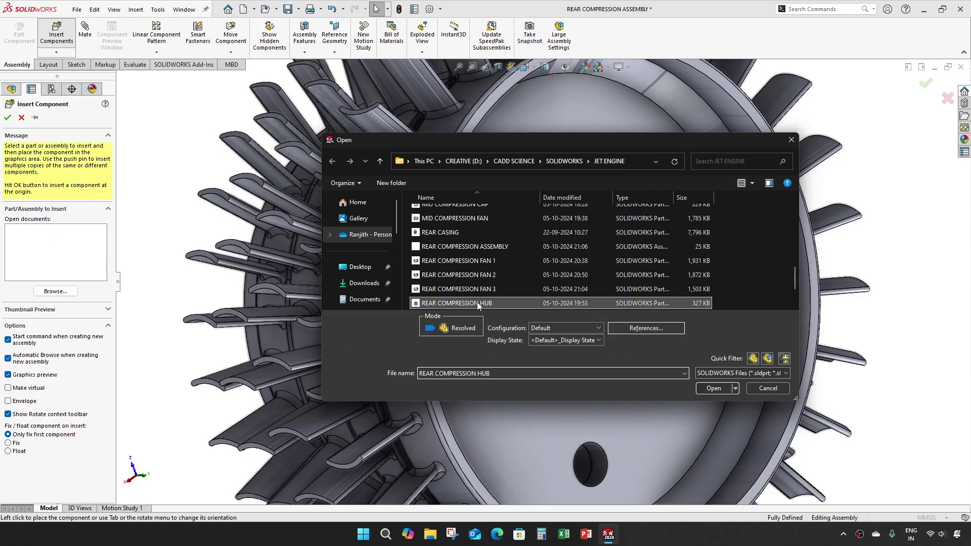
pyautogui.scroll(-1, 520, 264)
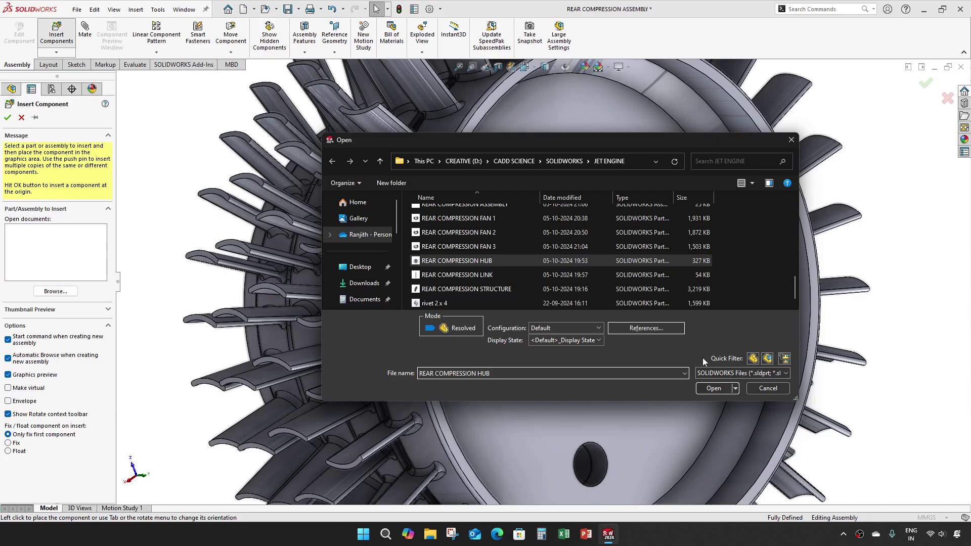
pyautogui.click(718, 388)
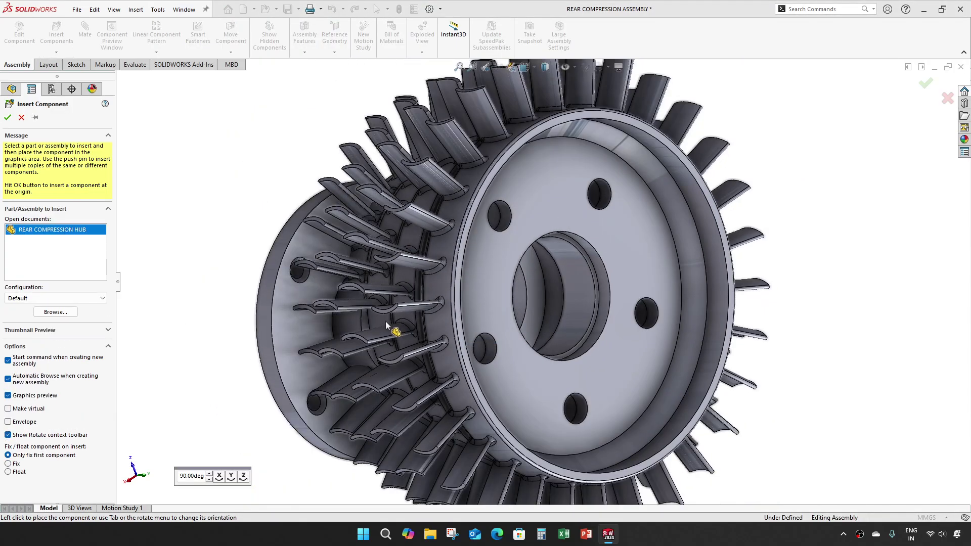
pyautogui.hotkey('ctrl', '1')
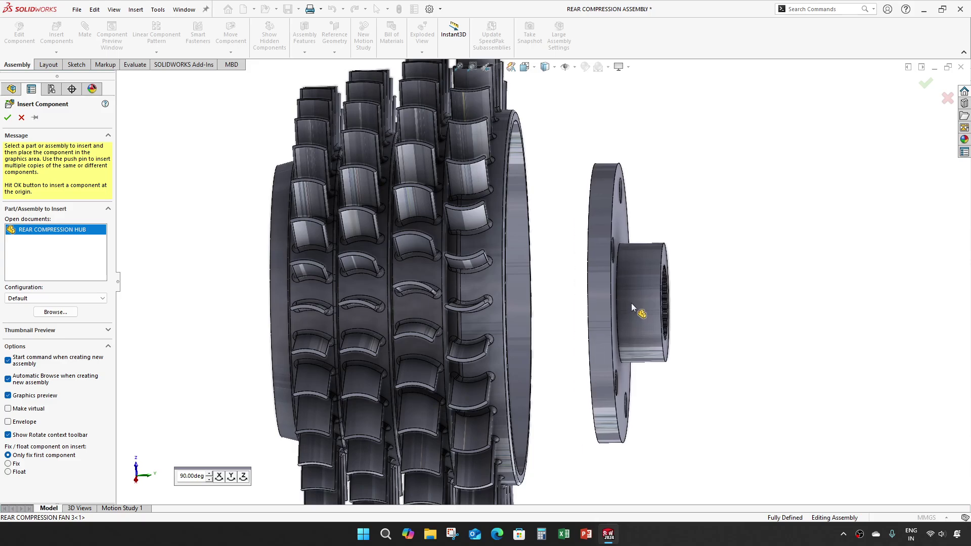
pyautogui.click(630, 300)
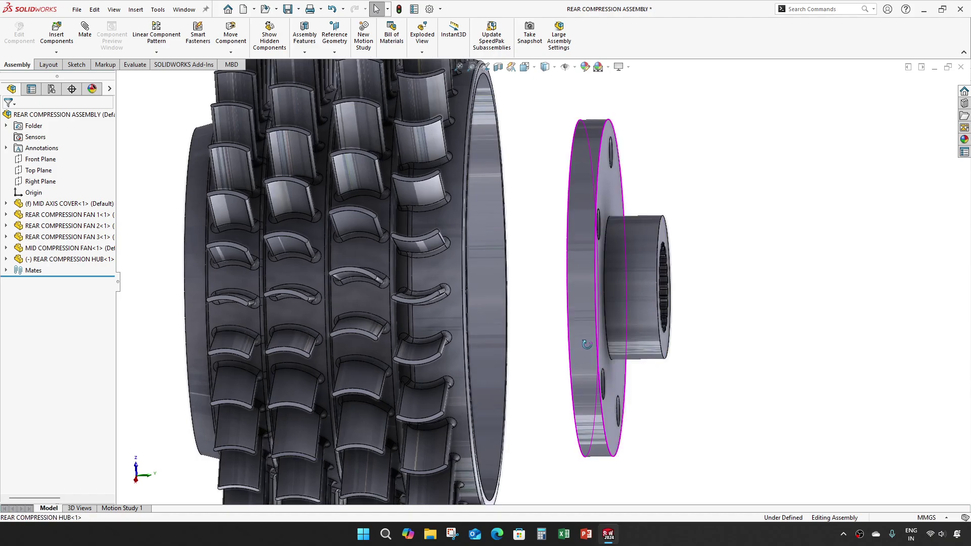
# Make the hub's outer cylinder concentric with the mid fan's central bore
pyautogui.moveTo(647, 339); pyautogui.dragTo(594, 338, button='middle')
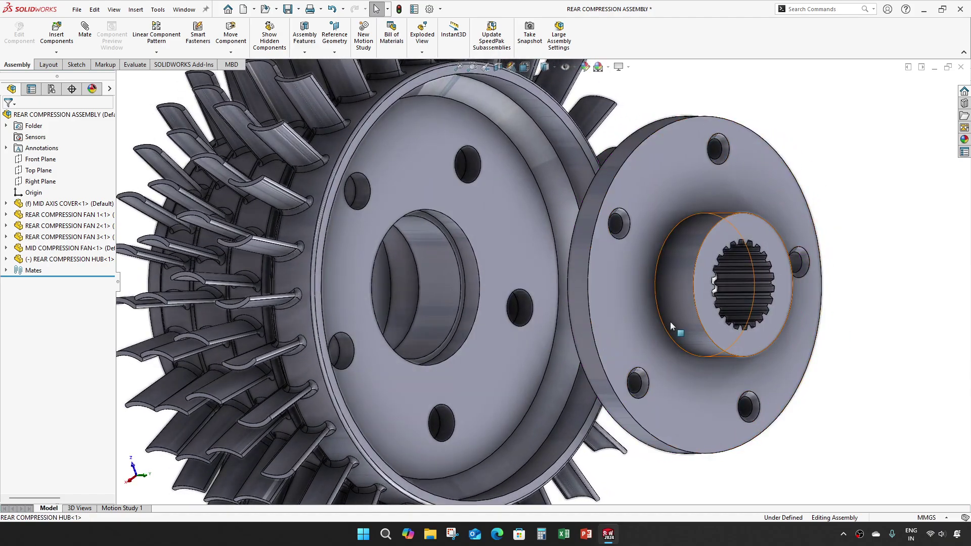
pyautogui.moveTo(668, 323); pyautogui.dragTo(514, 339, button='middle')
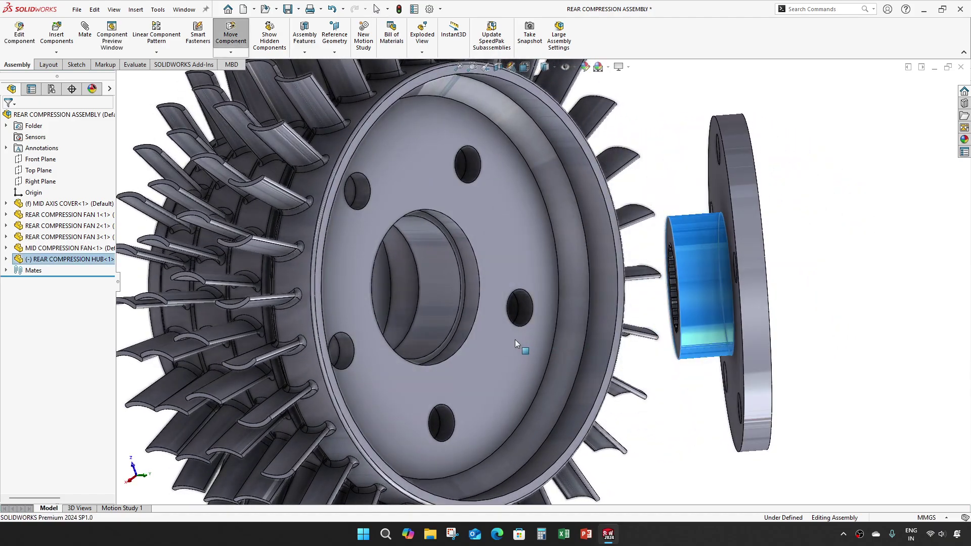
pyautogui.click(706, 323)
pyautogui.keyDown('ctrl'); pyautogui.click(440, 308); pyautogui.keyUp('ctrl')
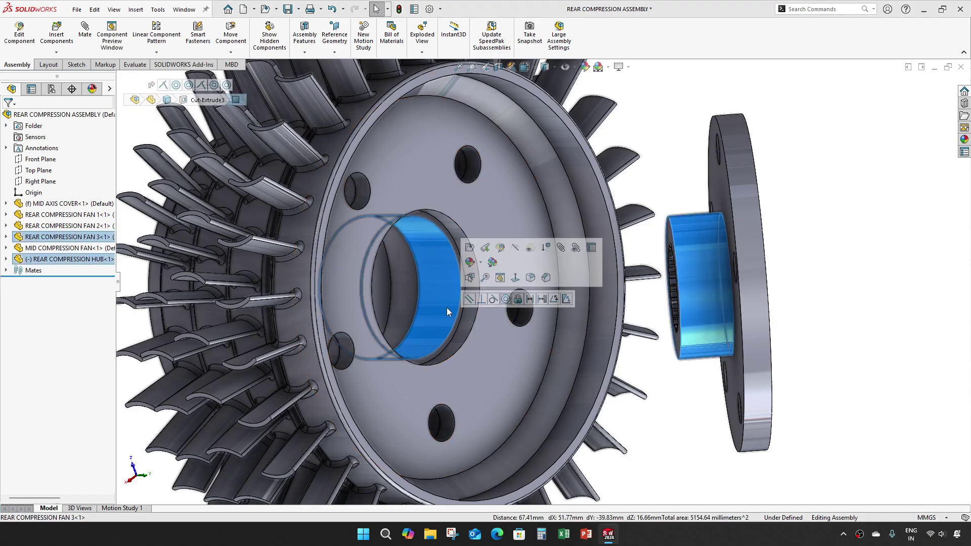
pyautogui.click(506, 301)
pyautogui.click(511, 308)
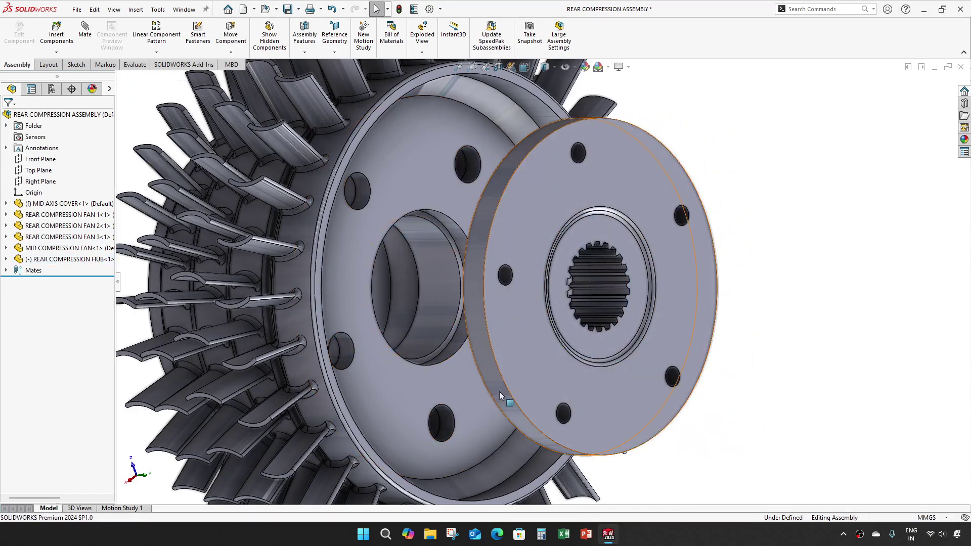
# Seat the hub's back face coincident with the mid compression fan's face
pyautogui.moveTo(499, 392); pyautogui.dragTo(568, 343, button='middle')
pyautogui.click(461, 363)
pyautogui.moveTo(461, 364); pyautogui.dragTo(402, 407, button='middle')
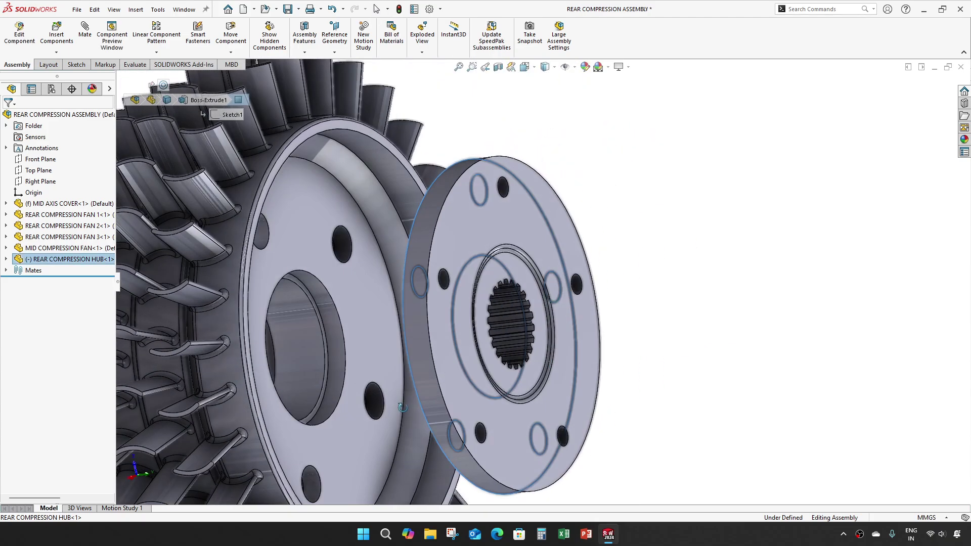
pyautogui.keyDown('ctrl'); pyautogui.click(357, 431); pyautogui.keyUp('ctrl')
pyautogui.click(383, 424)
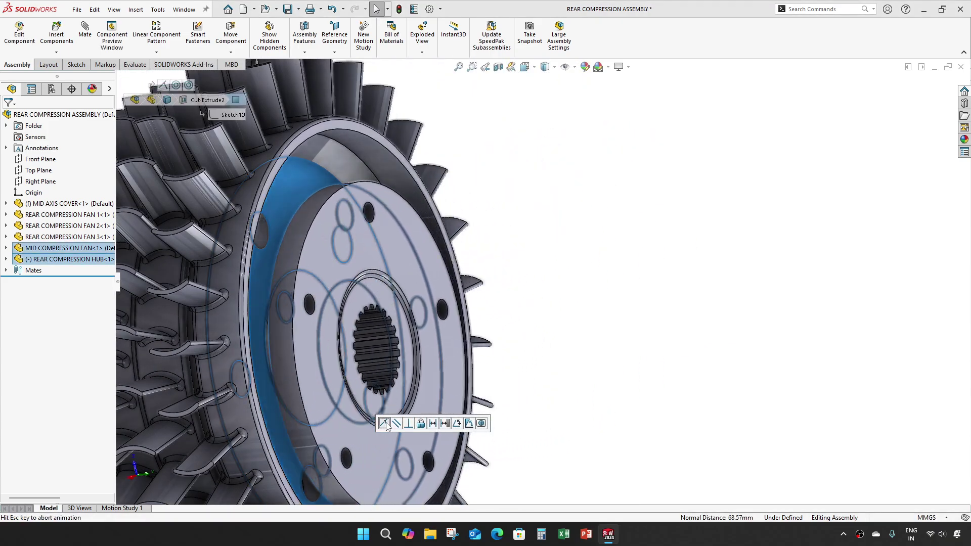
# Spin the hub and make one hub bolt hole concentric with a fan bolt hole
pyautogui.moveTo(595, 354); pyautogui.dragTo(316, 432, button='middle')
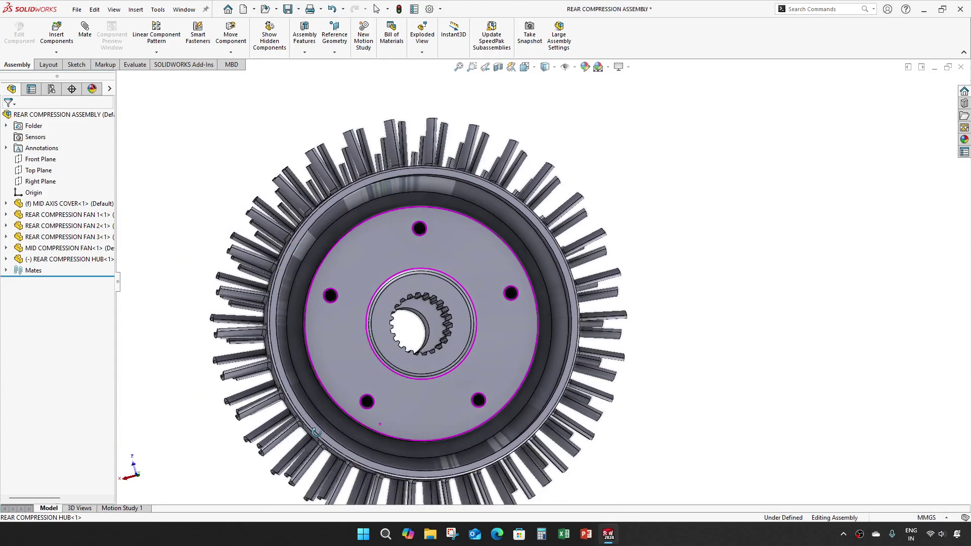
pyautogui.scroll(-3, 369, 420)
pyautogui.moveTo(427, 424); pyautogui.dragTo(307, 393)
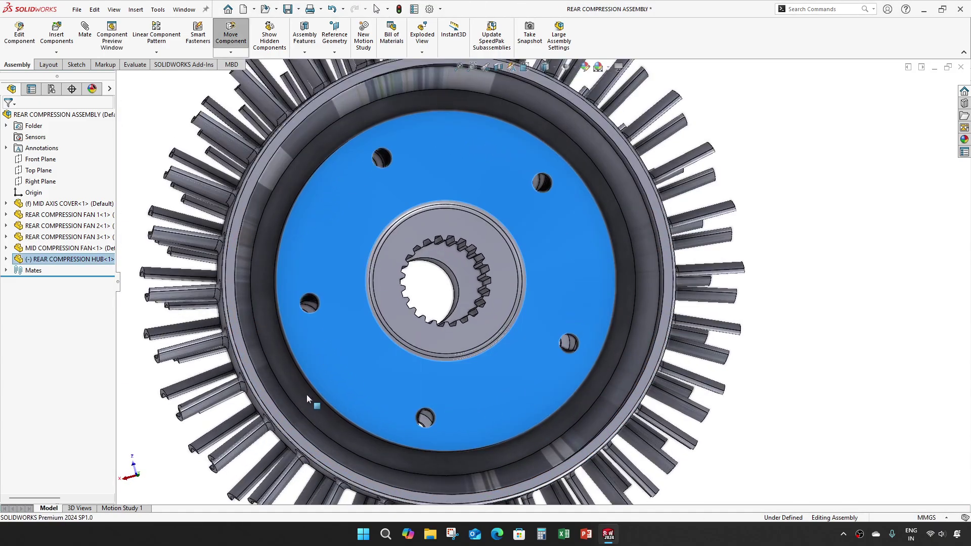
pyautogui.press('Escape')
pyautogui.scroll(-5, 297, 298)
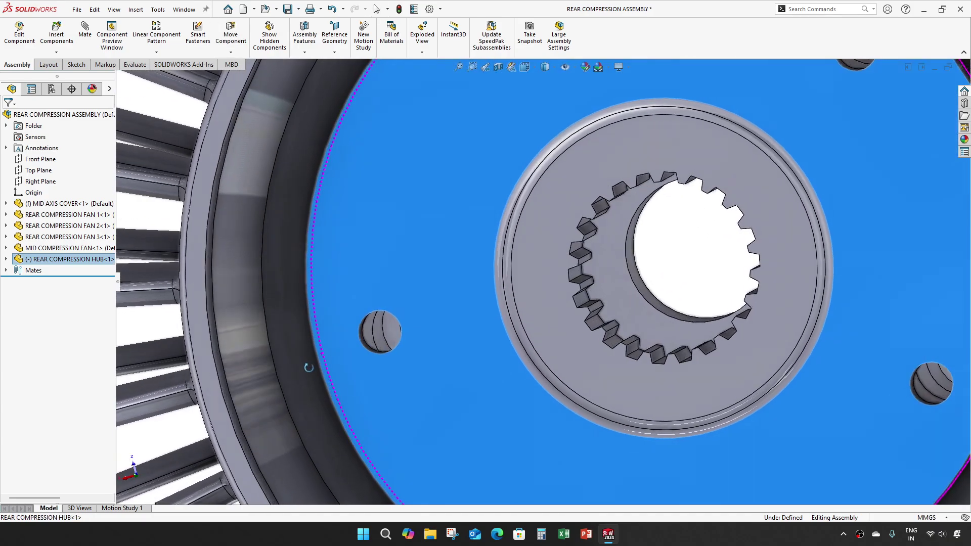
pyautogui.scroll(-3, 382, 334)
pyautogui.click(393, 330)
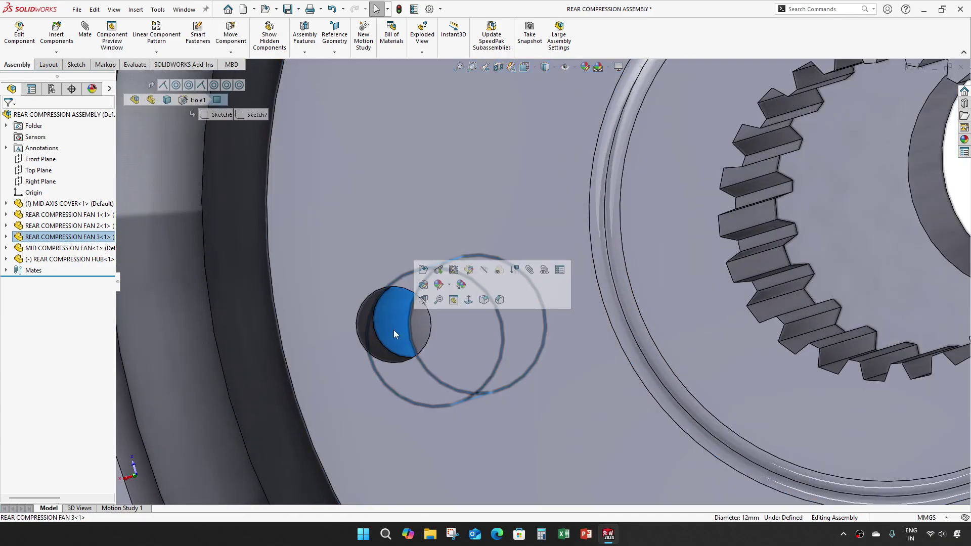
pyautogui.keyDown('ctrl'); pyautogui.click(365, 338); pyautogui.keyUp('ctrl')
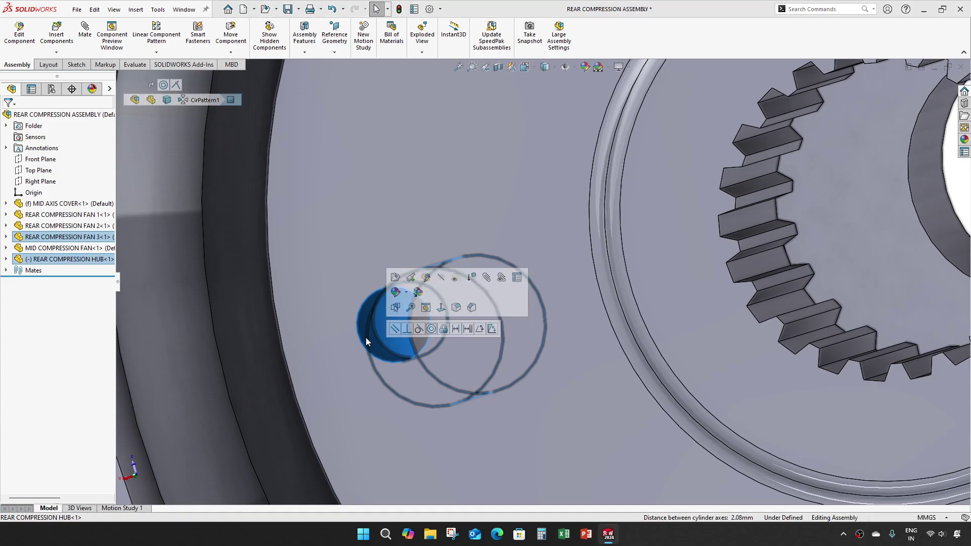
pyautogui.click(431, 329)
pyautogui.scroll(2, 385, 382)
pyautogui.scroll(5, 467, 365)
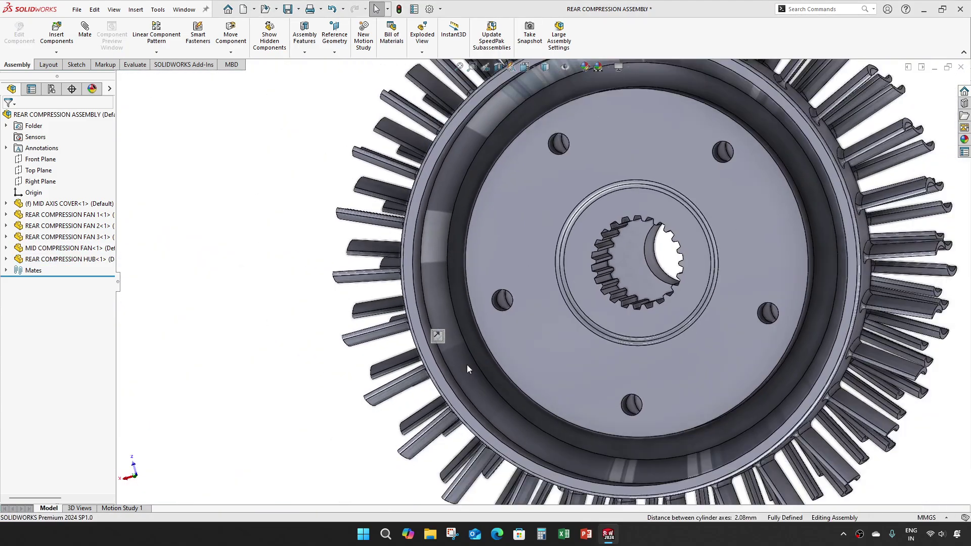
pyautogui.scroll(-5, 612, 330)
pyautogui.moveTo(612, 329); pyautogui.dragTo(681, 363, button='middle')
pyautogui.scroll(3, 682, 362)
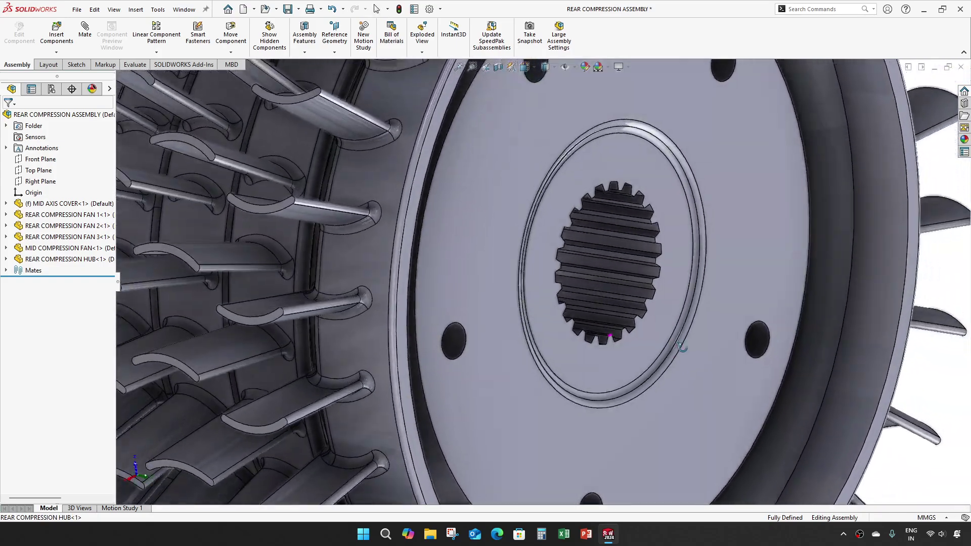
pyautogui.scroll(-2, 541, 377)
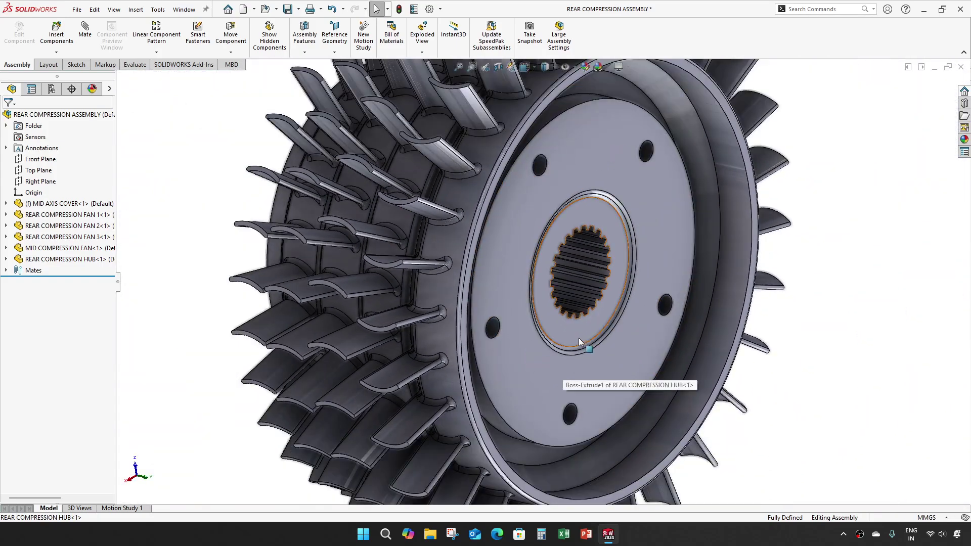
pyautogui.scroll(-1, 579, 330)
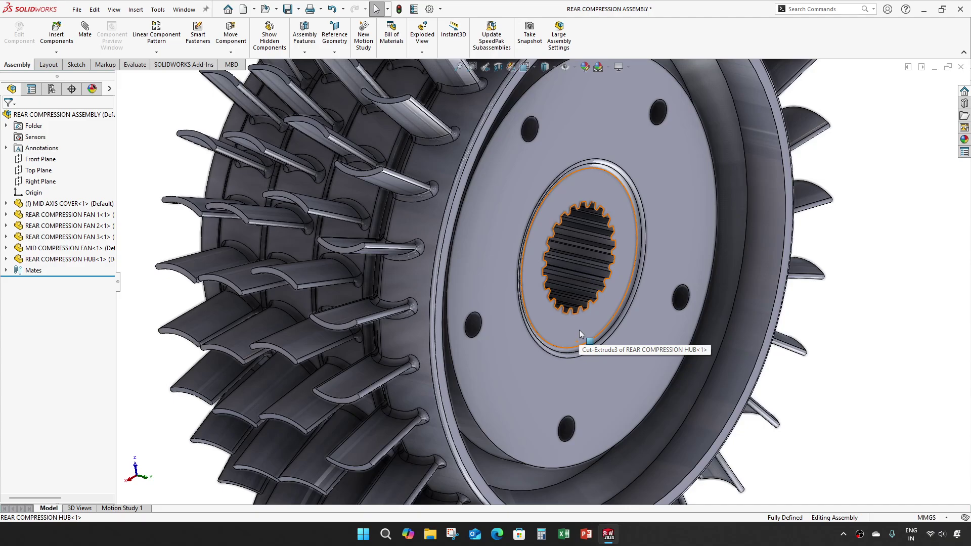
pyautogui.scroll(2, 454, 380)
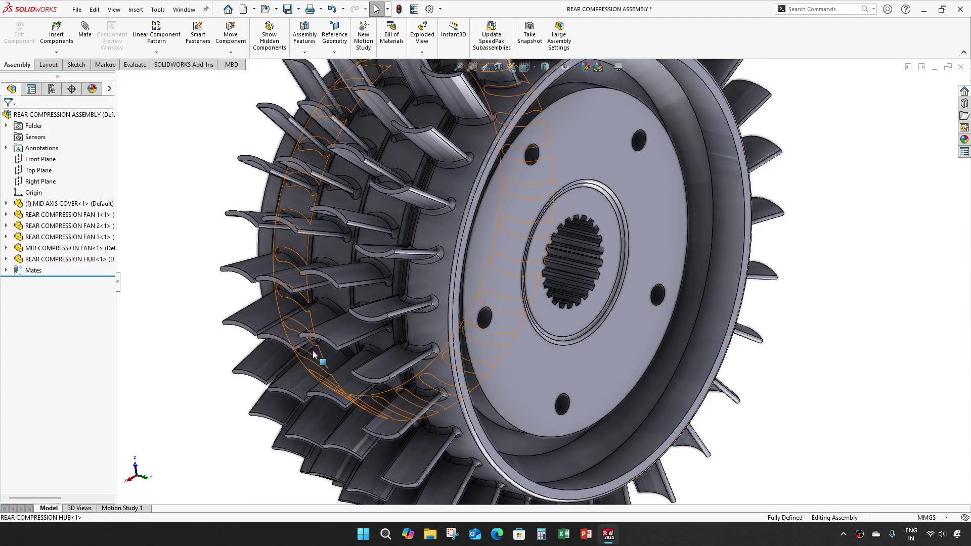
pyautogui.moveTo(314, 354)
pyautogui.mouseDown(button='middle')
pyautogui.moveTo(576, 186)
pyautogui.moveTo(533, 292)
pyautogui.moveTo(578, 292)
pyautogui.mouseUp(button='middle')
pyautogui.moveTo(579, 292)
pyautogui.mouseDown(button='middle')
pyautogui.moveTo(565, 287)
pyautogui.moveTo(494, 313)
pyautogui.mouseUp(button='middle')
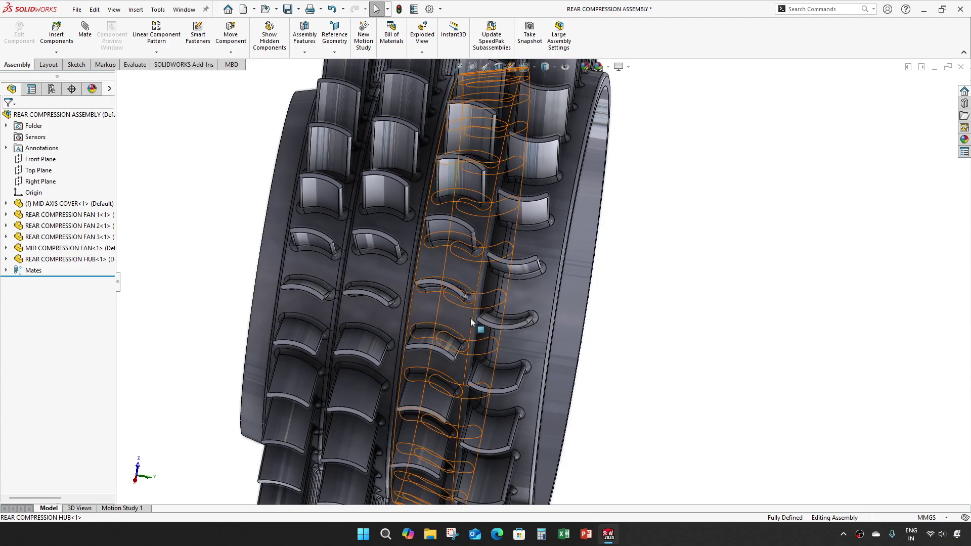
pyautogui.moveTo(470, 322); pyautogui.dragTo(282, 293, button='middle')
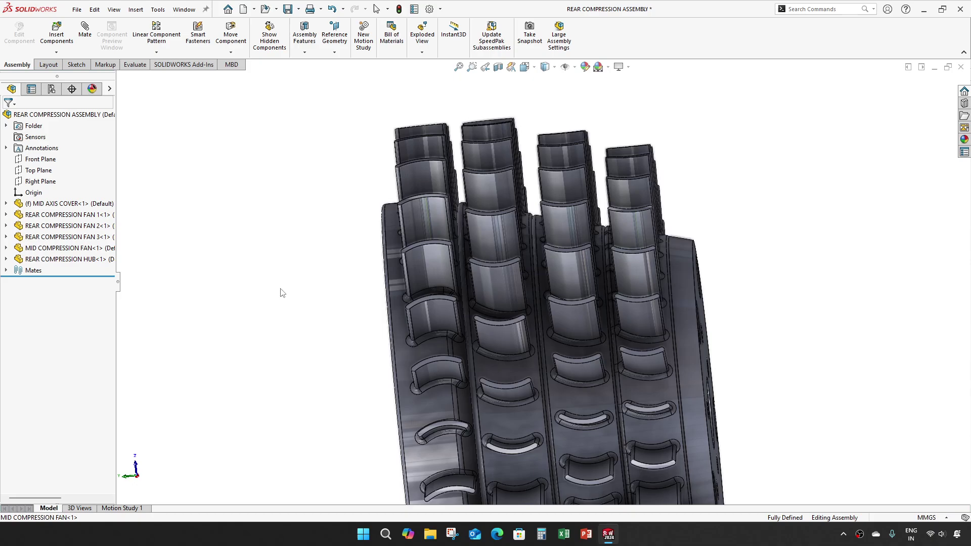
pyautogui.scroll(3, 566, 387)
pyautogui.scroll(-5, 549, 392)
pyautogui.moveTo(549, 393)
pyautogui.mouseDown(button='middle')
pyautogui.moveTo(541, 406)
pyautogui.moveTo(462, 272)
pyautogui.mouseUp(button='middle')
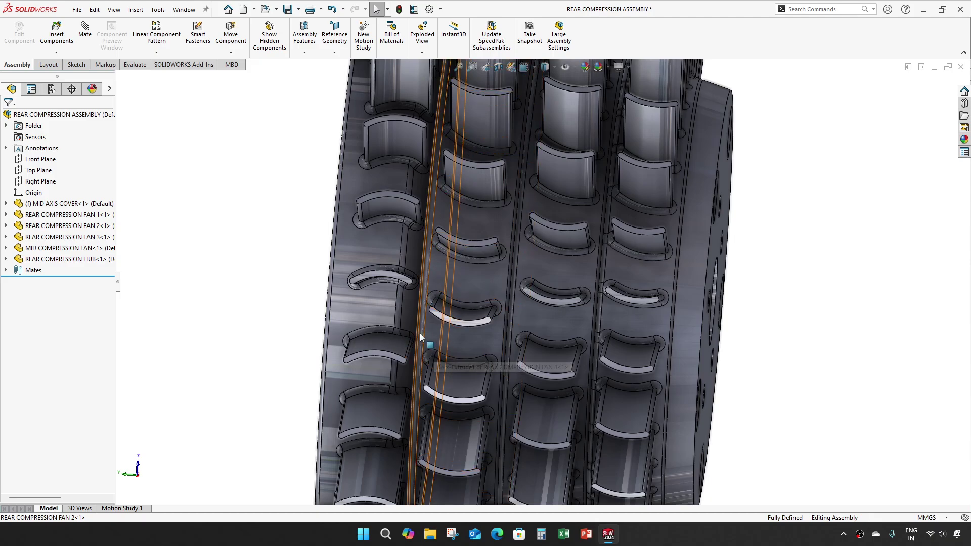
pyautogui.moveTo(420, 335)
pyautogui.mouseDown(button='middle')
pyautogui.moveTo(424, 321)
pyautogui.moveTo(615, 352)
pyautogui.mouseUp(button='middle')
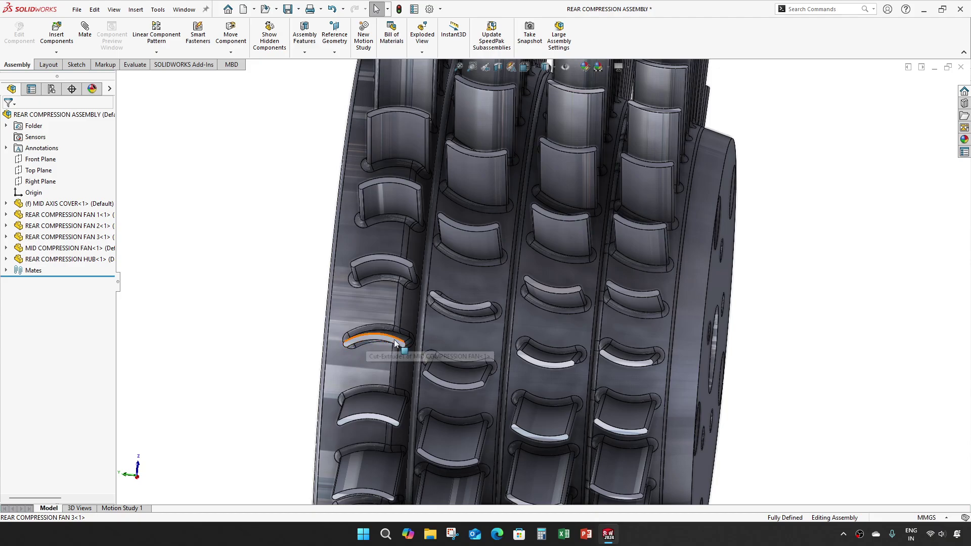
pyautogui.scroll(-1, 393, 346)
pyautogui.scroll(-1, 400, 339)
pyautogui.scroll(-1, 403, 334)
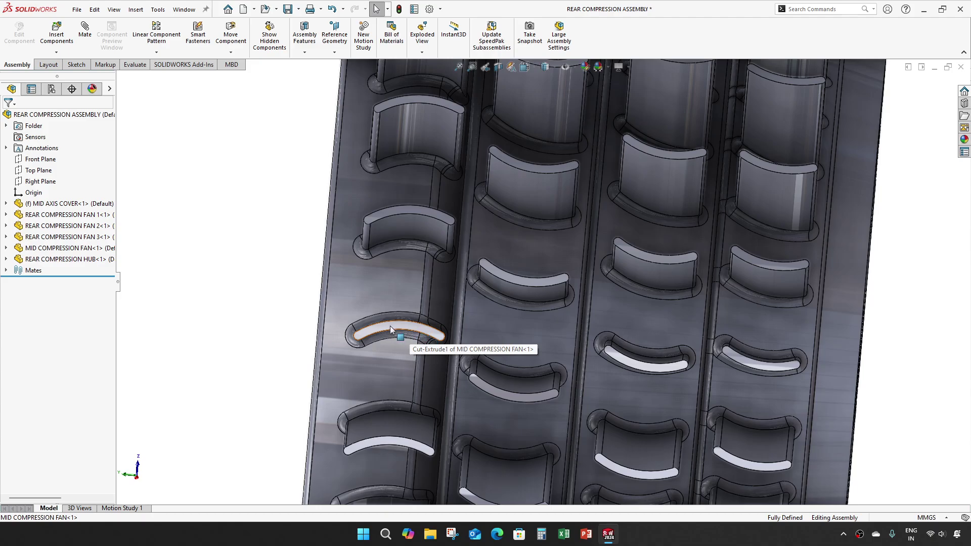
pyautogui.click(371, 292)
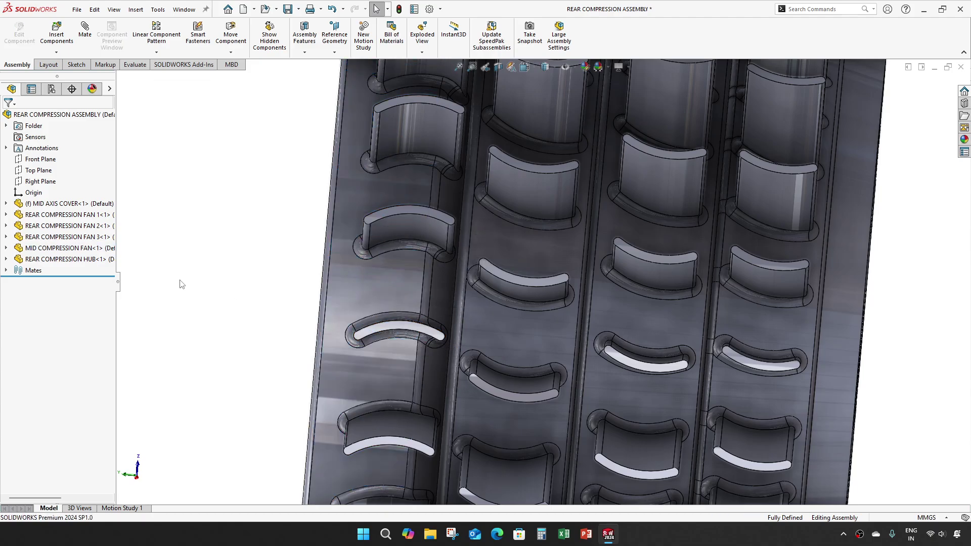
# Reverse MID COMPRESSION FAN's Boss-Extrude2 direction, then save and close the part
pyautogui.rightClick(99, 249)
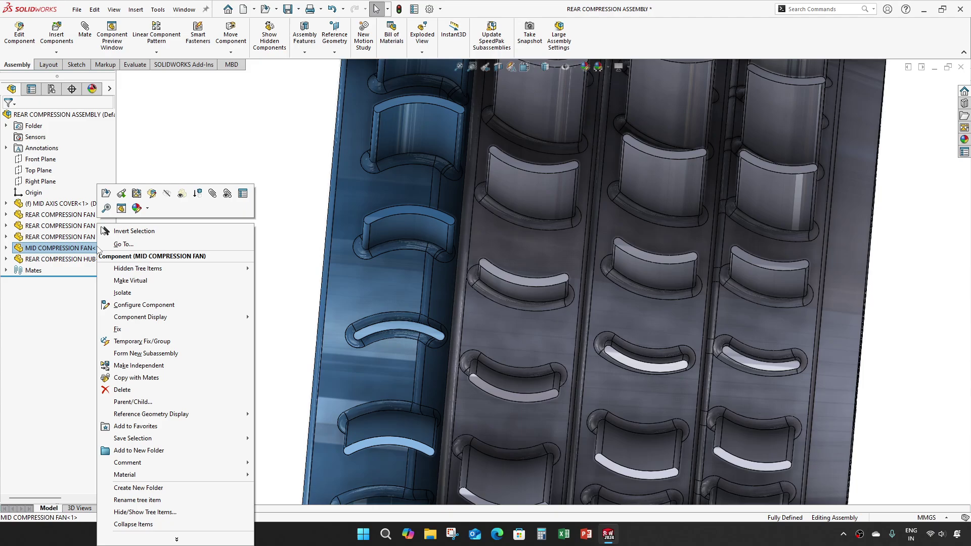
pyautogui.click(108, 206)
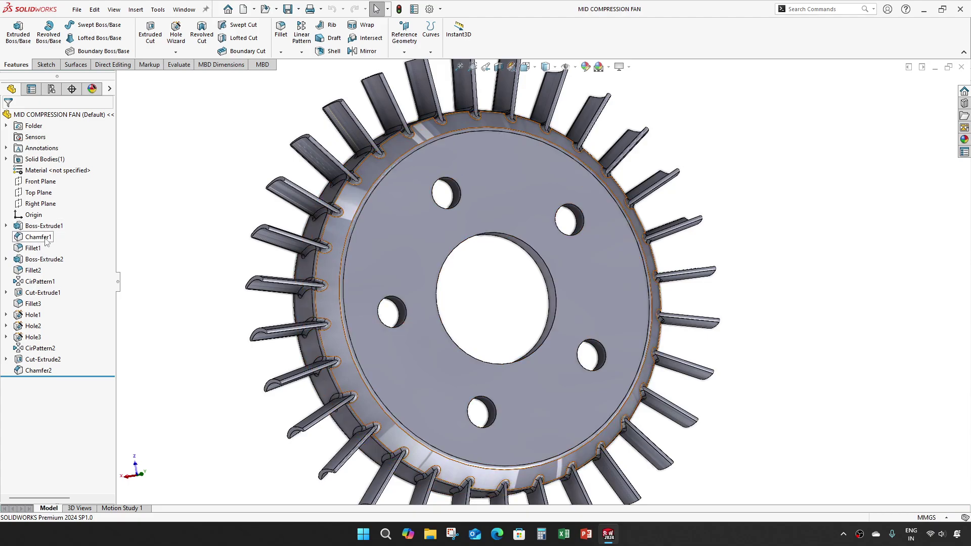
pyautogui.rightClick(46, 261)
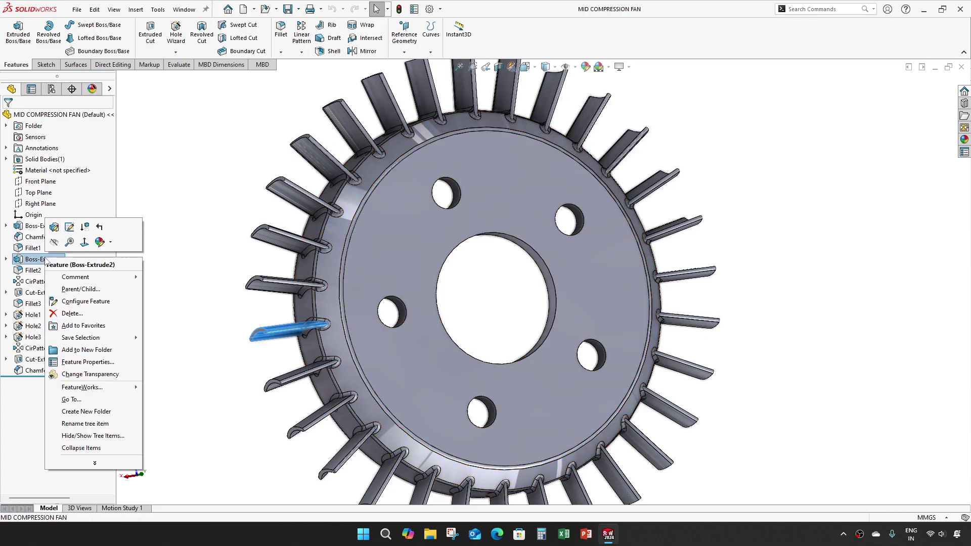
pyautogui.click(54, 227)
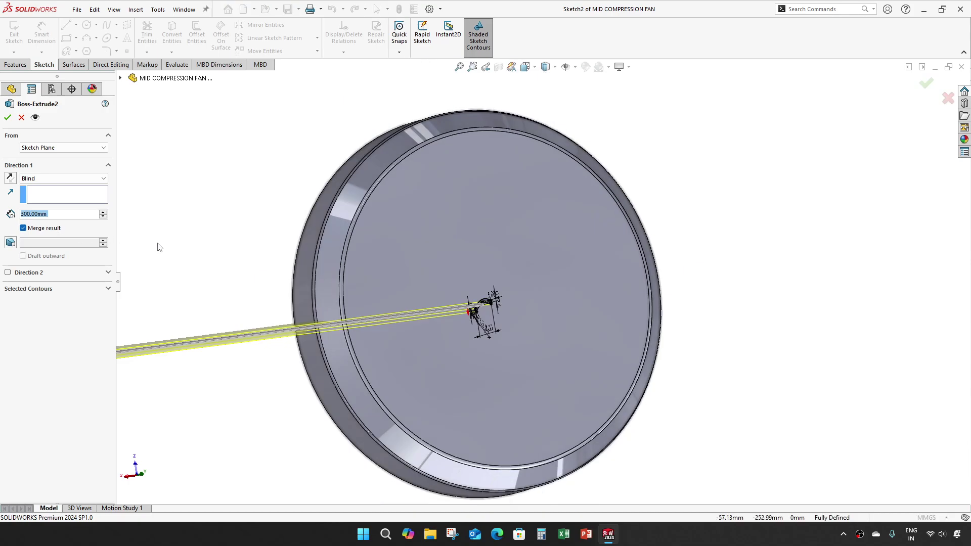
pyautogui.click(12, 179)
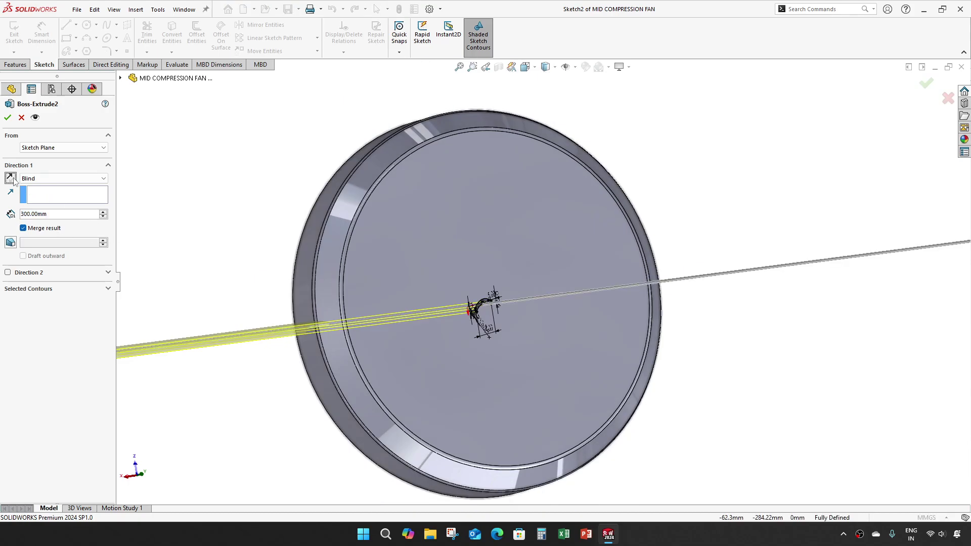
pyautogui.click(8, 119)
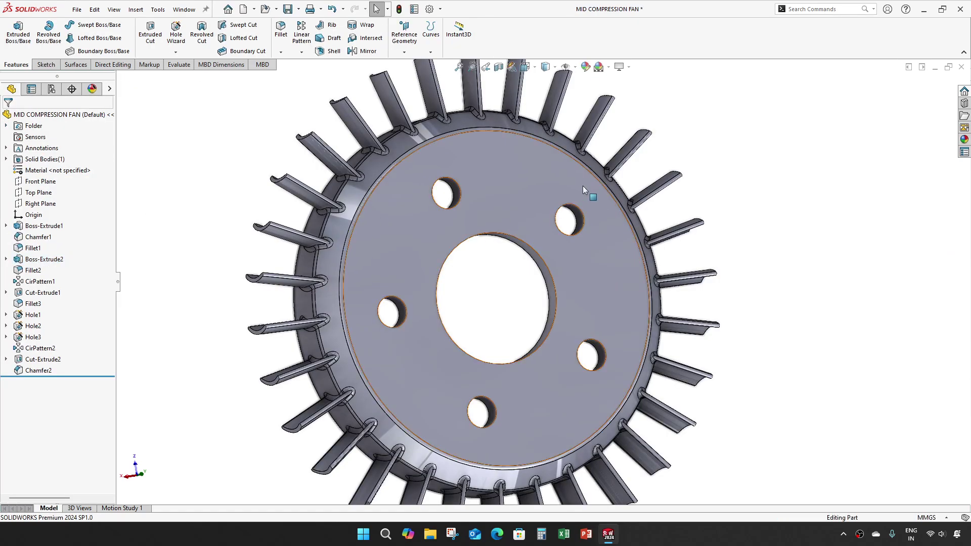
pyautogui.click(962, 67)
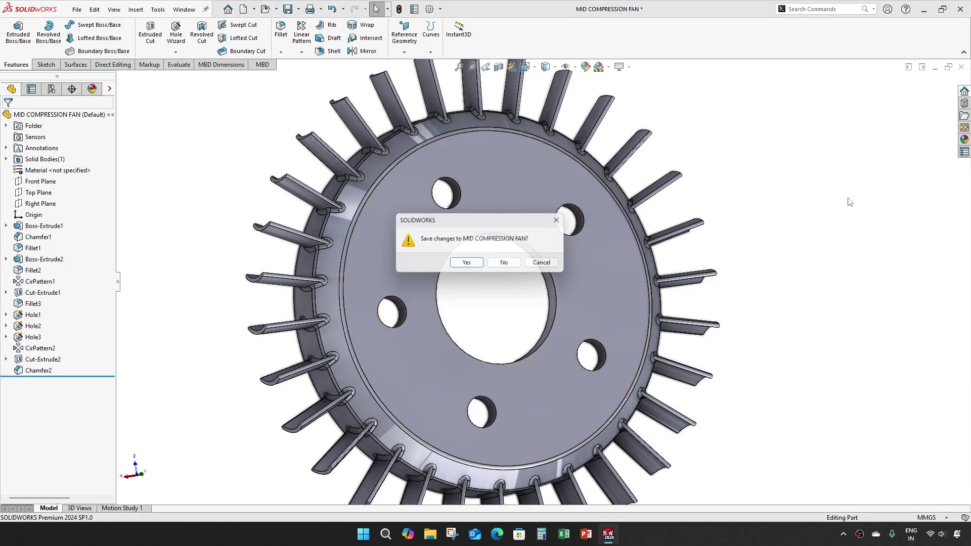
pyautogui.click(467, 264)
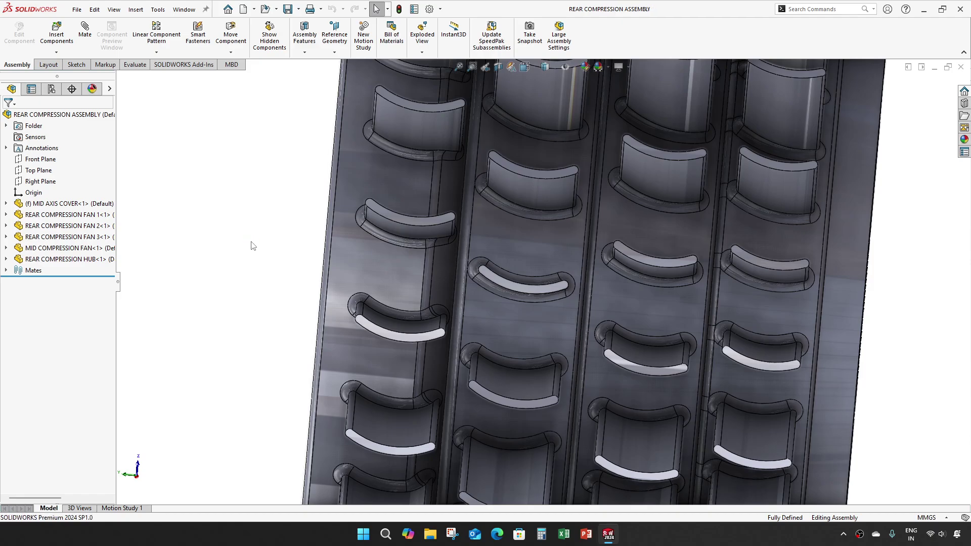
# Insert REAR COMPRESSION LINK and drop it as a floating part beside the fan ring
pyautogui.moveTo(253, 245)
pyautogui.mouseDown(button='middle')
pyautogui.moveTo(495, 302)
pyautogui.moveTo(447, 304)
pyautogui.mouseUp(button='middle')
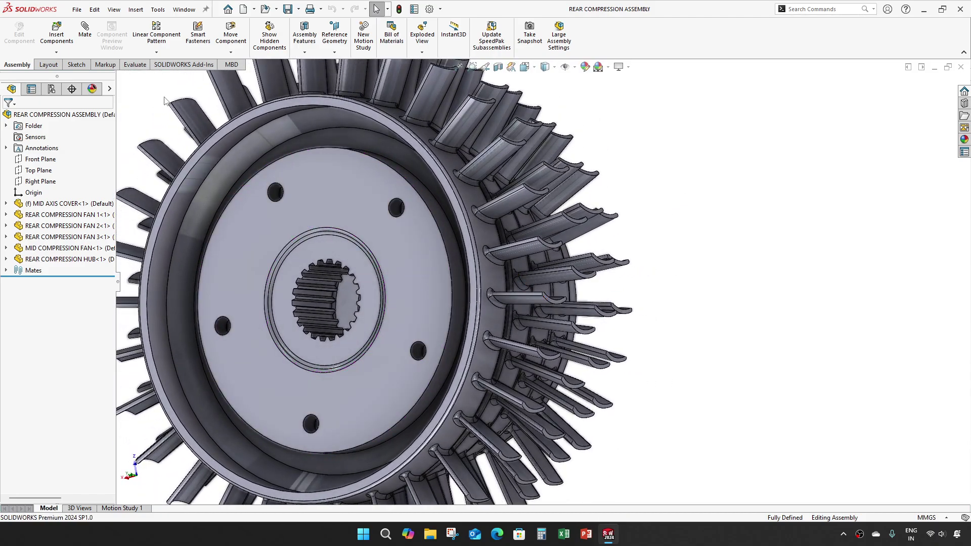
pyautogui.click(57, 35)
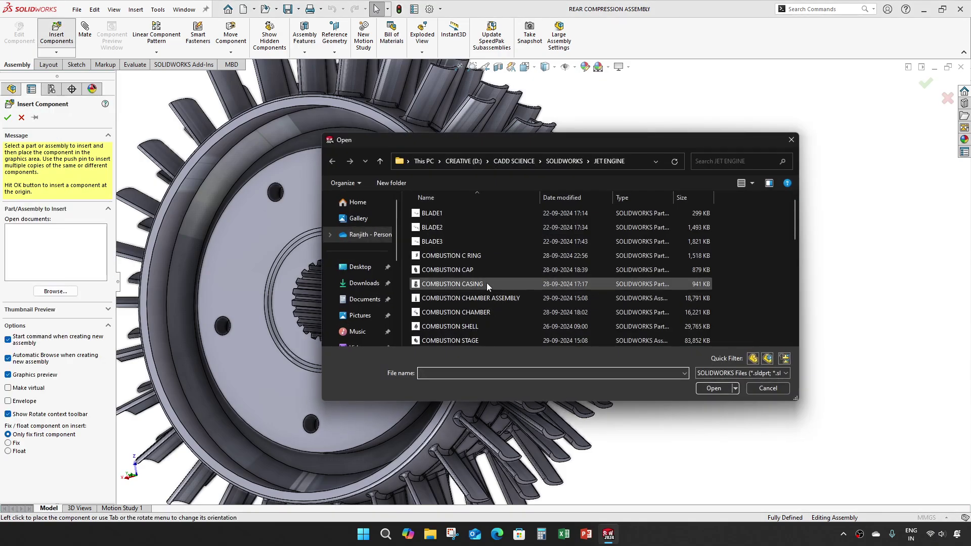
pyautogui.scroll(-5, 488, 285)
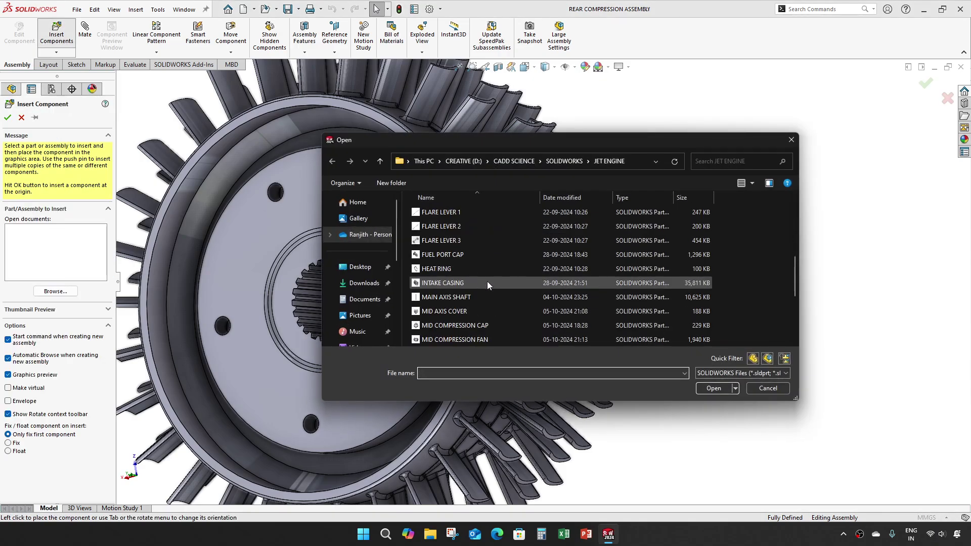
pyautogui.scroll(-3, 488, 285)
pyautogui.click(494, 300)
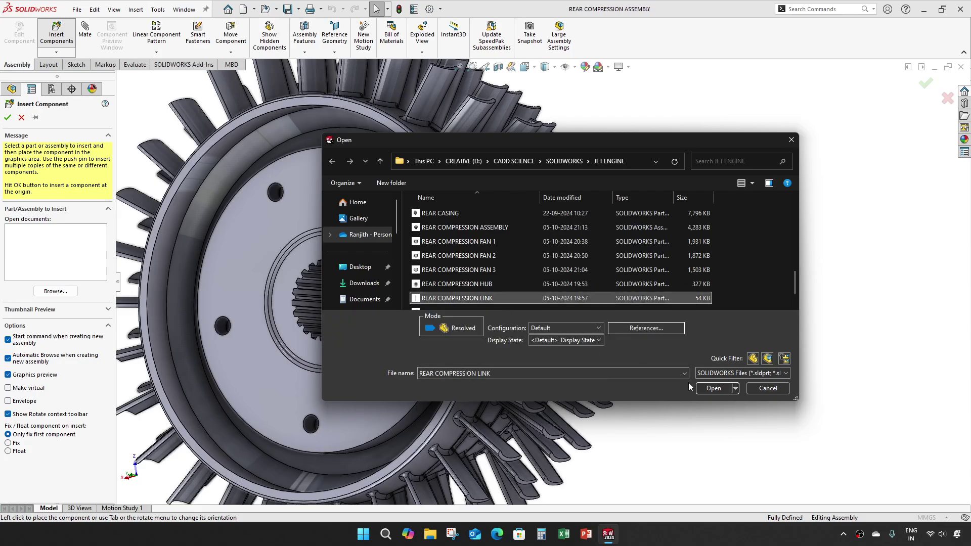
pyautogui.click(711, 387)
pyautogui.click(685, 308)
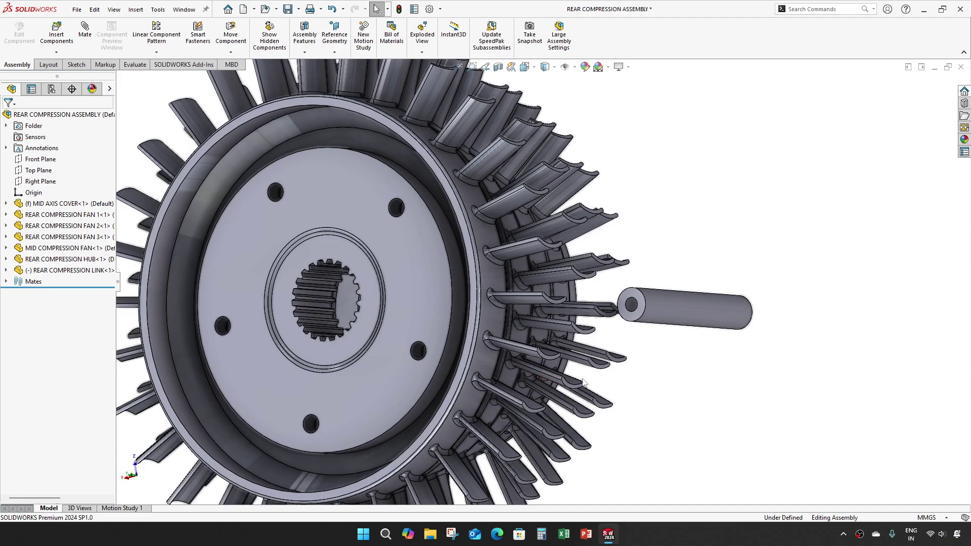
pyautogui.moveTo(584, 382)
pyautogui.mouseDown(button='middle')
pyautogui.moveTo(575, 384)
pyautogui.moveTo(629, 373)
pyautogui.moveTo(648, 382)
pyautogui.mouseUp(button='middle')
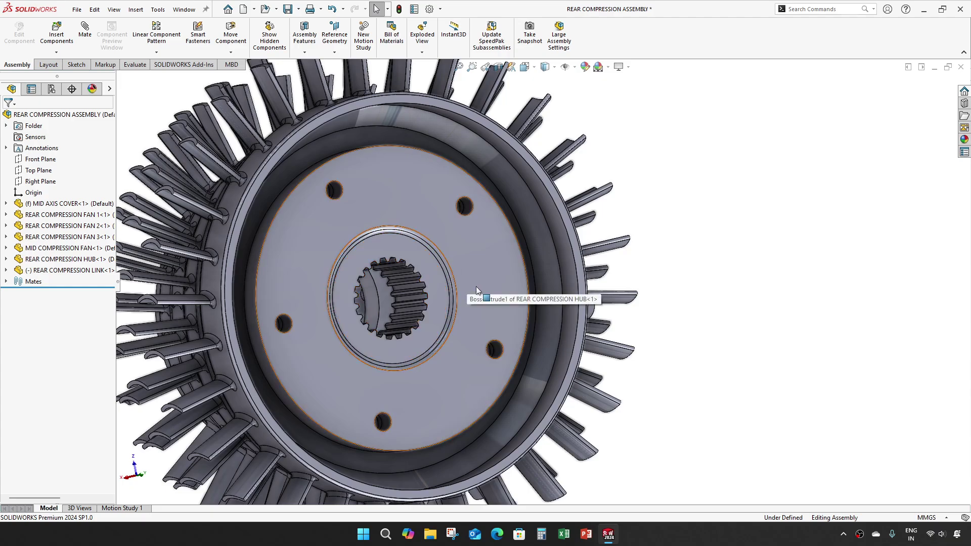
# Open the REAR COMPRESSION HUB part in its own window
pyautogui.click(465, 247)
pyautogui.rightClick(70, 260)
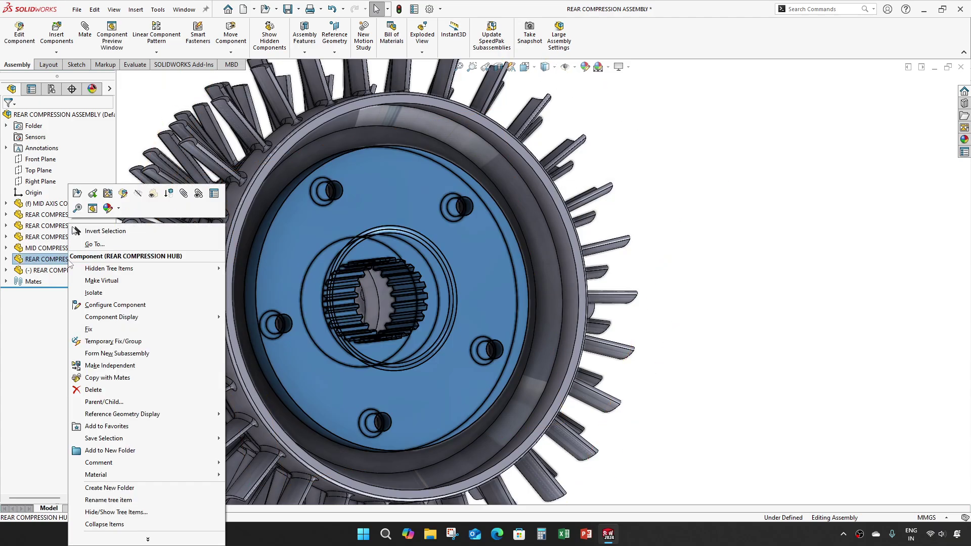
pyautogui.press('Escape')
pyautogui.press('Escape')
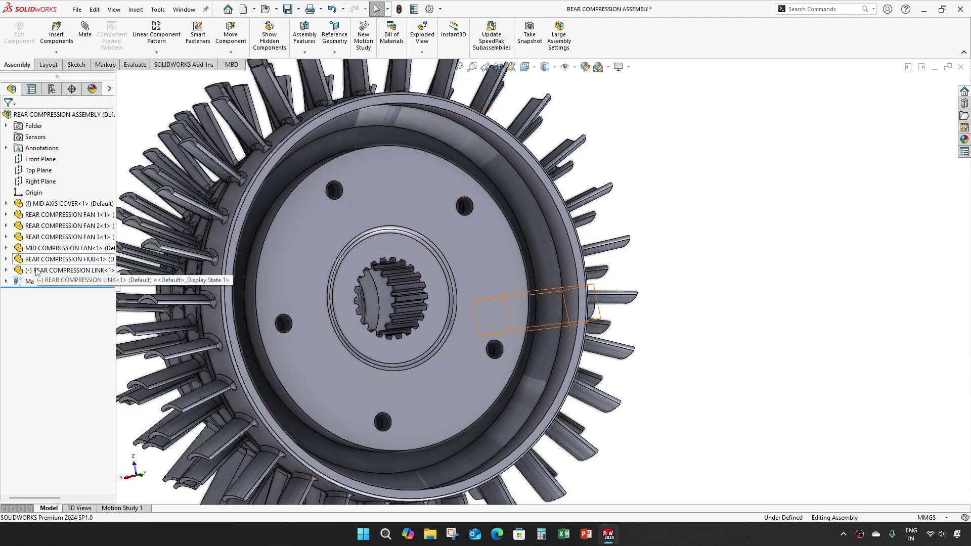
pyautogui.click(463, 295)
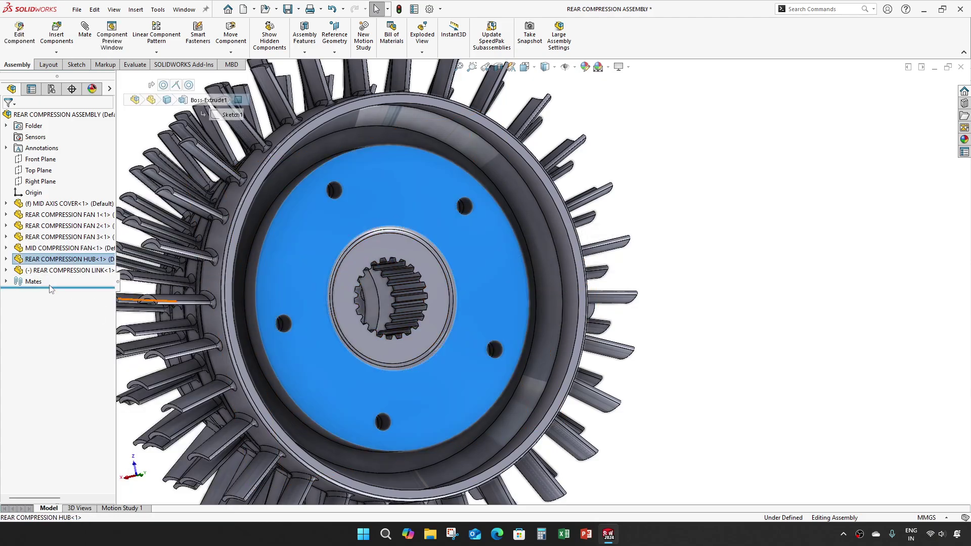
pyautogui.rightClick(48, 259)
pyautogui.click(71, 197)
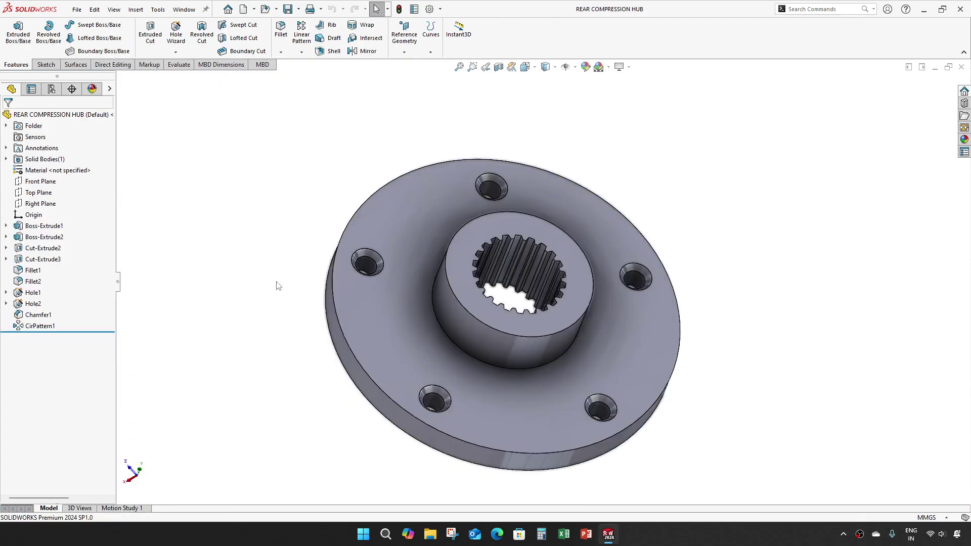
pyautogui.scroll(-3, 386, 300)
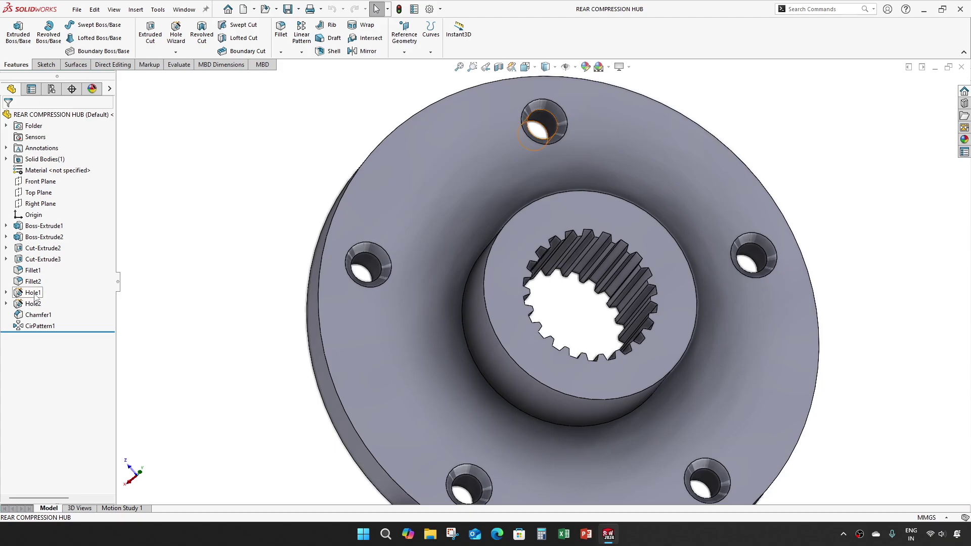
# Inspect the hub's Hole1, Hole2 and Chamfer1 features while orbiting the part
pyautogui.click(35, 296)
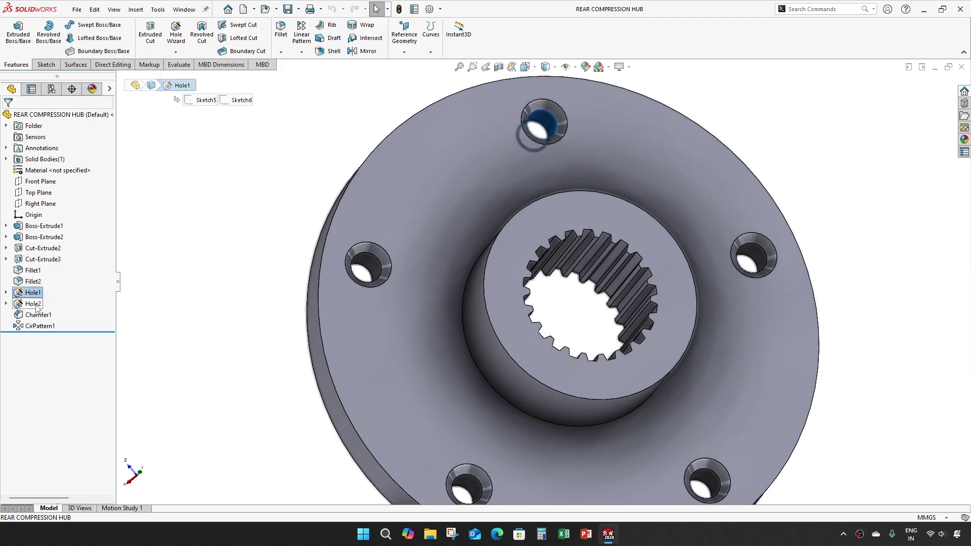
pyautogui.click(34, 304)
pyautogui.moveTo(370, 296)
pyautogui.mouseDown(button='middle')
pyautogui.moveTo(557, 284)
pyautogui.moveTo(529, 301)
pyautogui.moveTo(153, 307)
pyautogui.moveTo(273, 335)
pyautogui.mouseUp(button='middle')
pyautogui.click(33, 292)
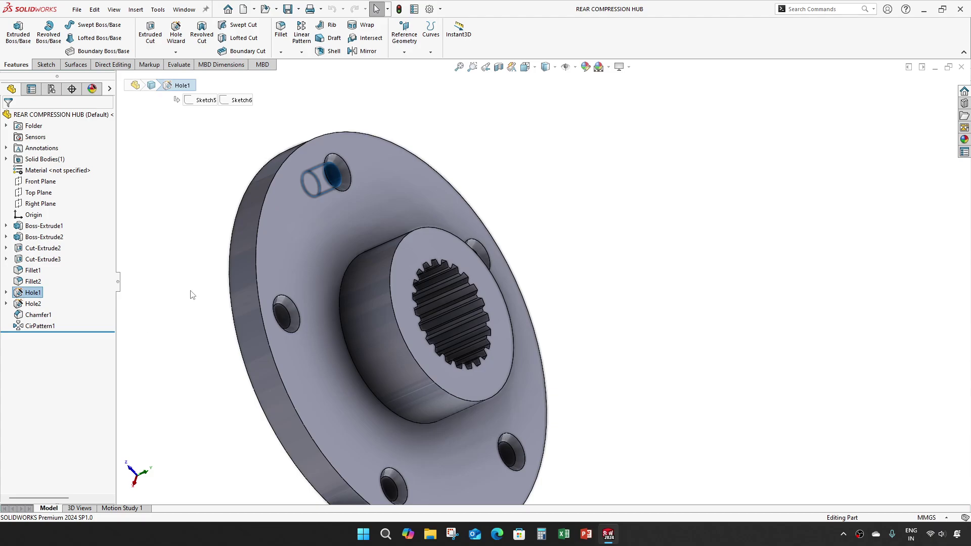
pyautogui.rightClick(33, 292)
pyautogui.press('Escape')
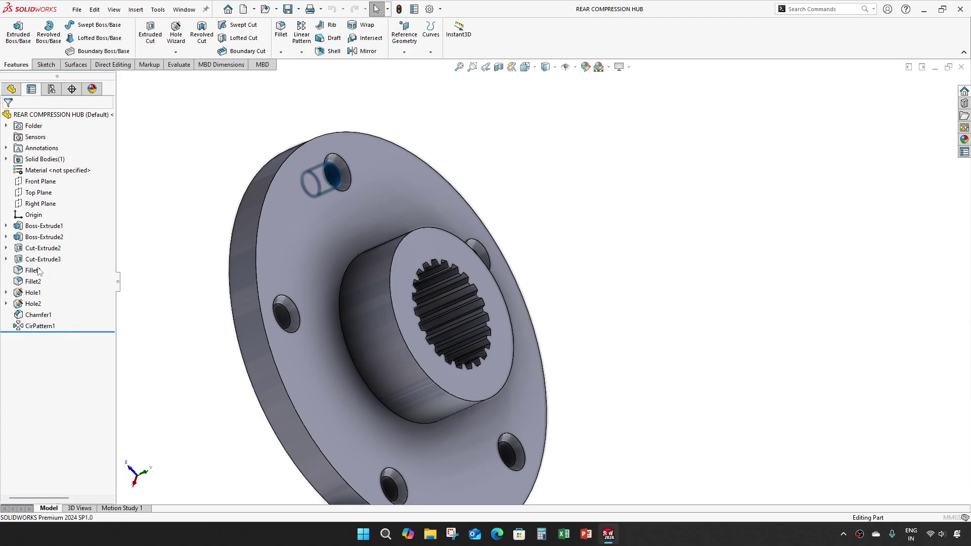
pyautogui.moveTo(171, 320)
pyautogui.mouseDown(button='middle')
pyautogui.moveTo(212, 306)
pyautogui.moveTo(182, 314)
pyautogui.moveTo(200, 322)
pyautogui.mouseUp(button='middle')
pyautogui.press('Return')
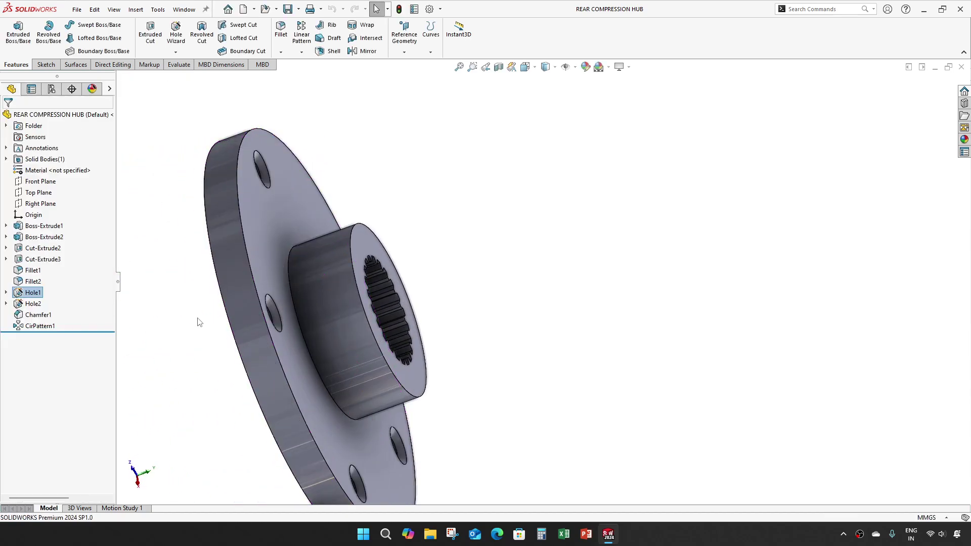
pyautogui.click(46, 316)
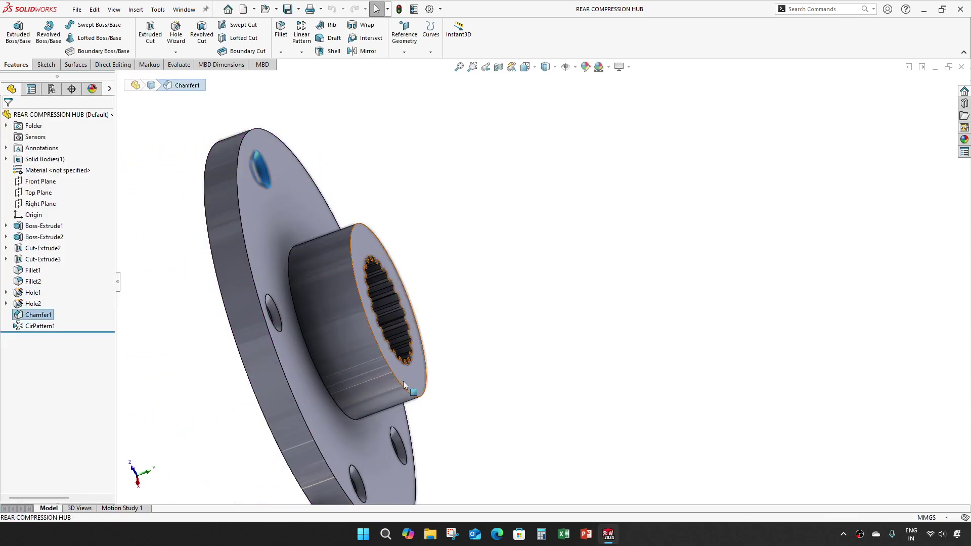
pyautogui.moveTo(403, 381)
pyautogui.mouseDown(button='middle')
pyautogui.moveTo(279, 356)
pyautogui.moveTo(200, 327)
pyautogui.mouseUp(button='middle')
# Move Hole2's Sketch7 onto the opposite flange face of the hub
pyautogui.click(40, 305)
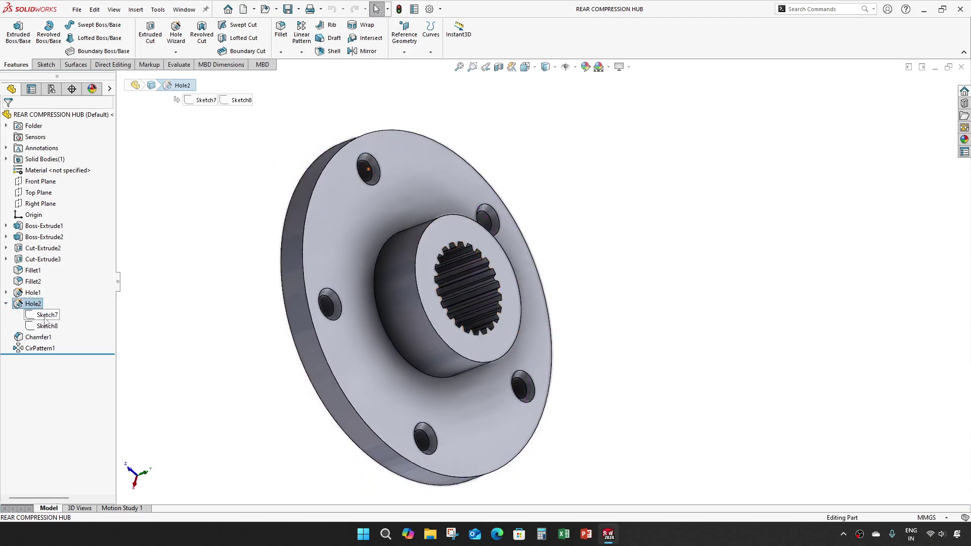
pyautogui.rightClick(42, 320)
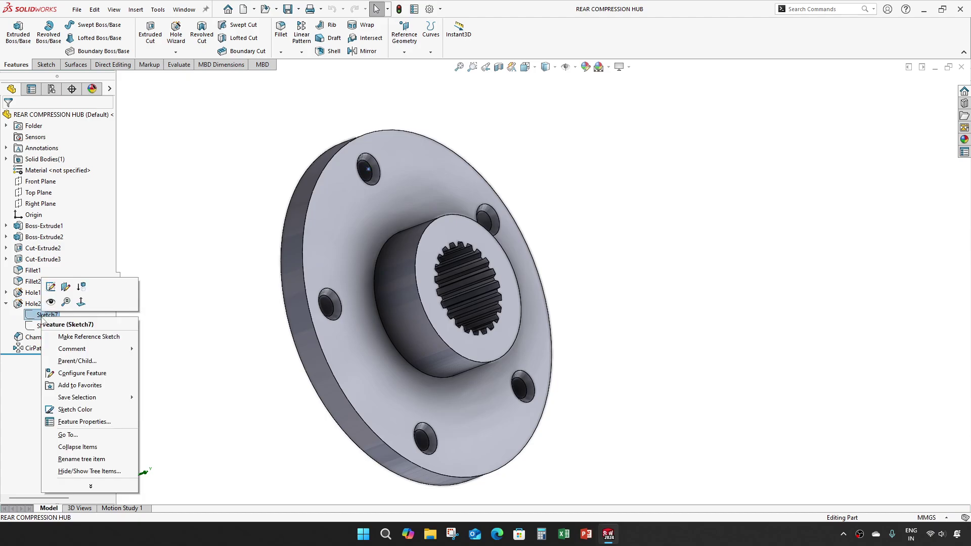
pyautogui.click(64, 293)
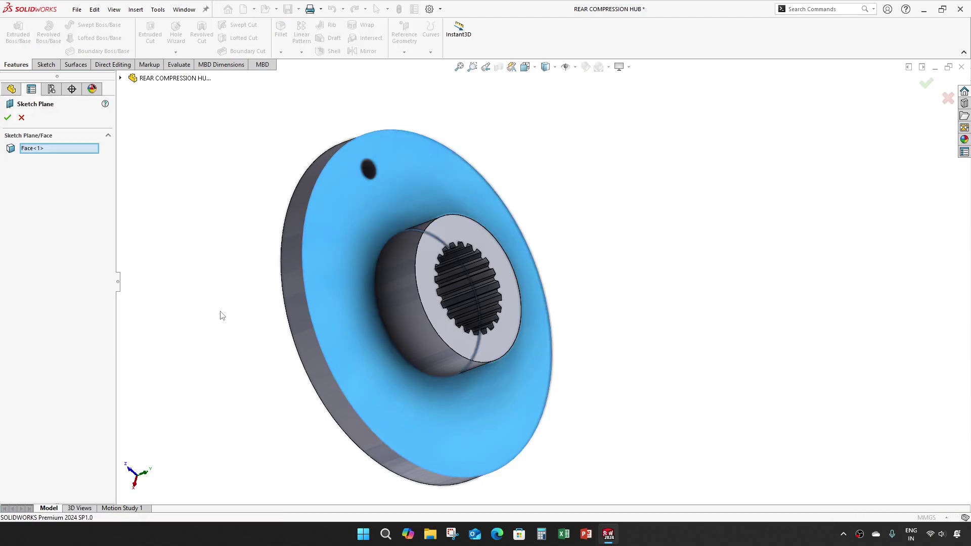
pyautogui.moveTo(222, 316); pyautogui.dragTo(267, 283, button='middle')
pyautogui.click(256, 282)
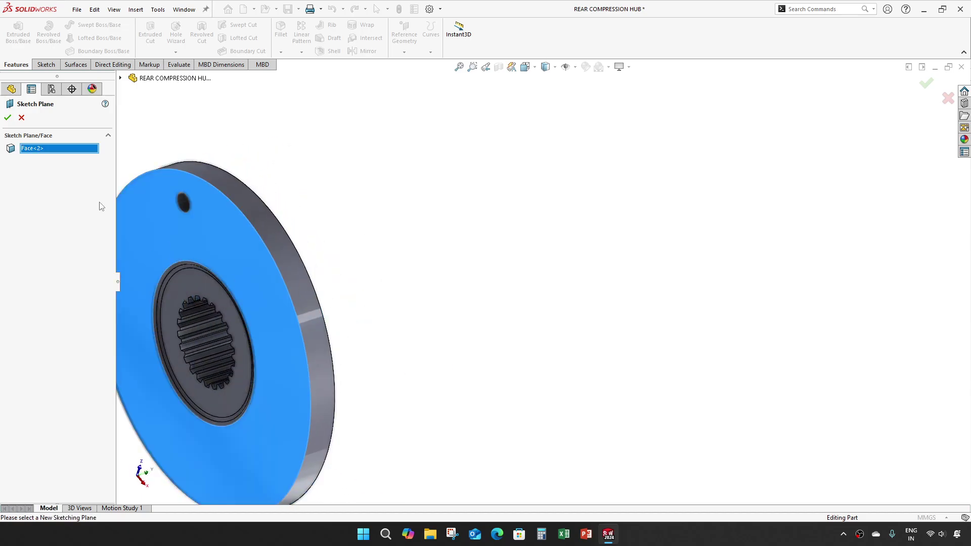
pyautogui.click(8, 117)
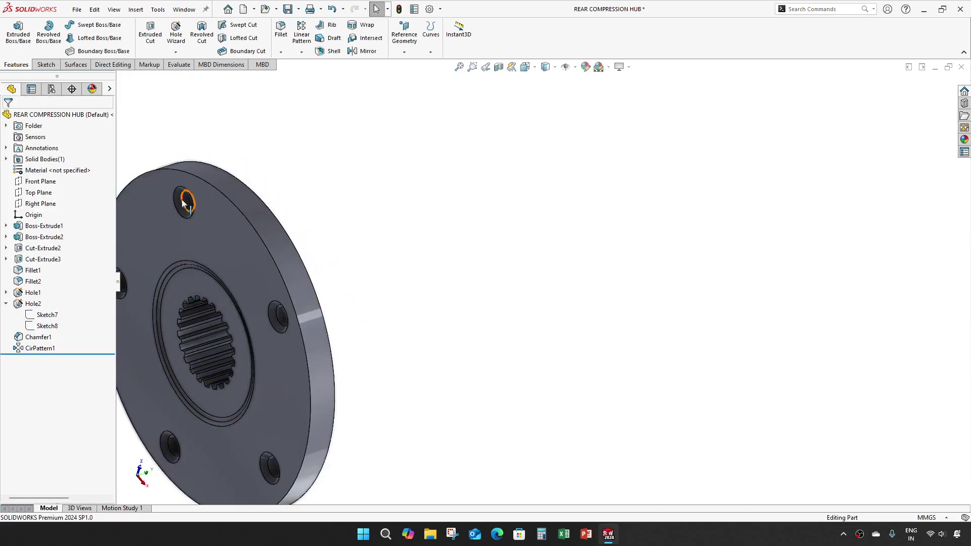
# Close the hub part and return to the assembly
pyautogui.scroll(-5, 238, 240)
pyautogui.scroll(3, 304, 268)
pyautogui.scroll(3, 600, 233)
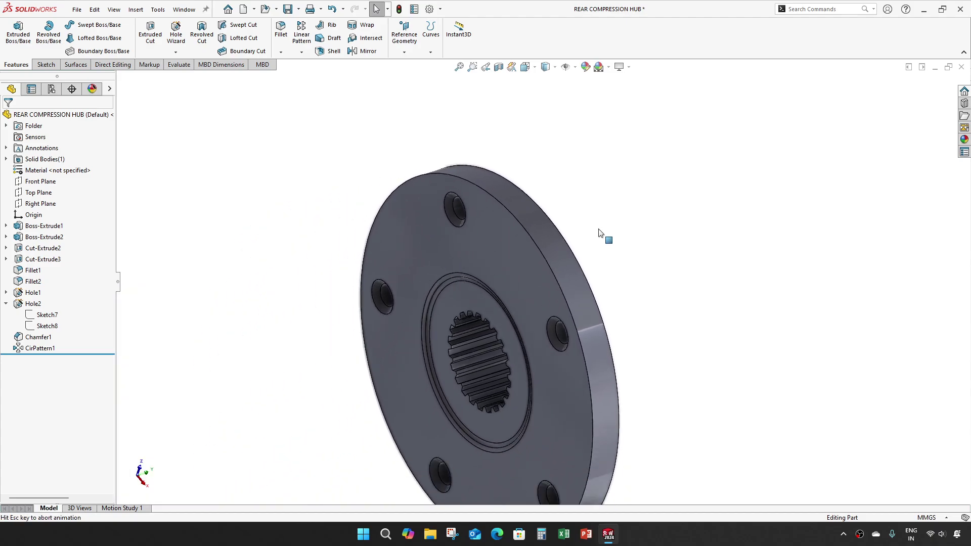
pyautogui.click(961, 67)
pyautogui.scroll(-3, 466, 219)
# Hide the components from FAN 1 through the REAR COMPRESSION HUB
pyautogui.scroll(-3, 475, 228)
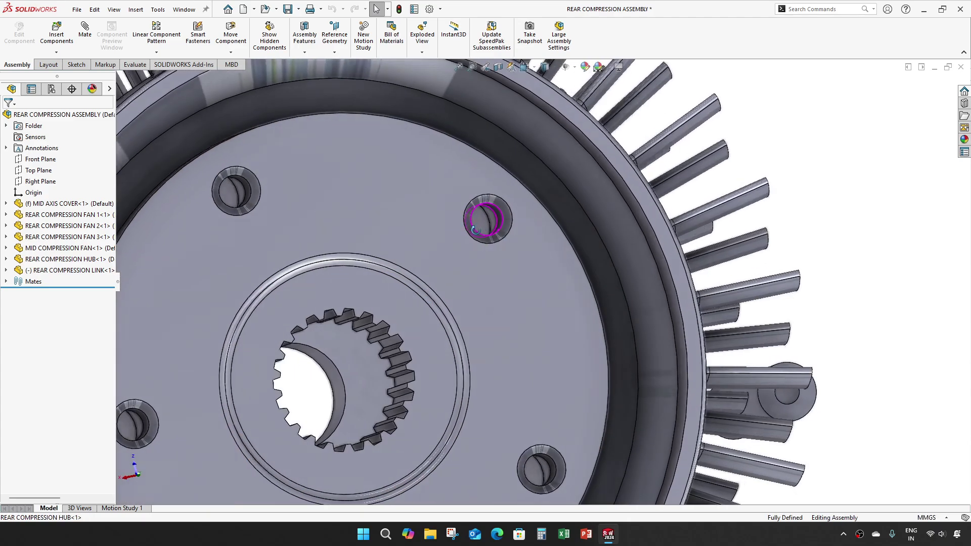
pyautogui.moveTo(476, 230); pyautogui.dragTo(475, 260, button='middle')
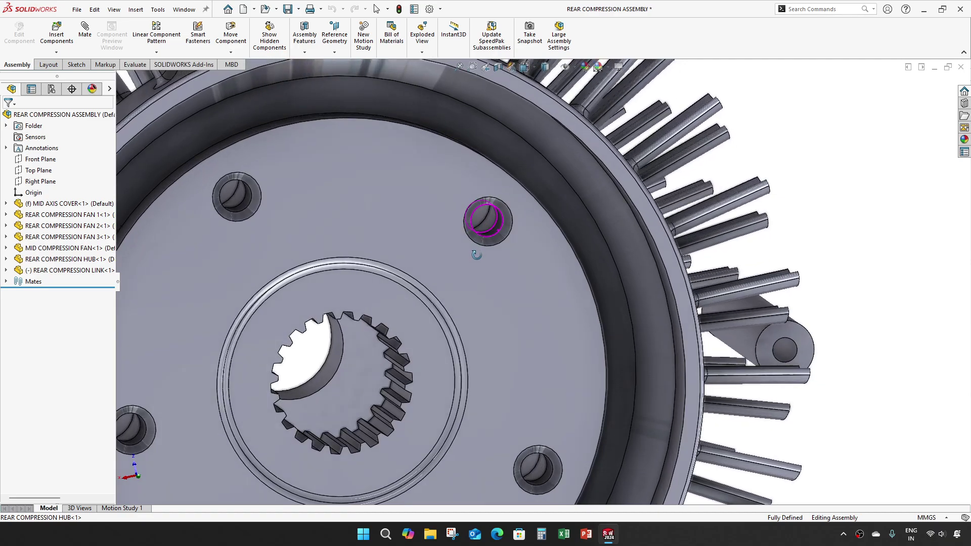
pyautogui.moveTo(476, 260); pyautogui.dragTo(507, 232, button='middle')
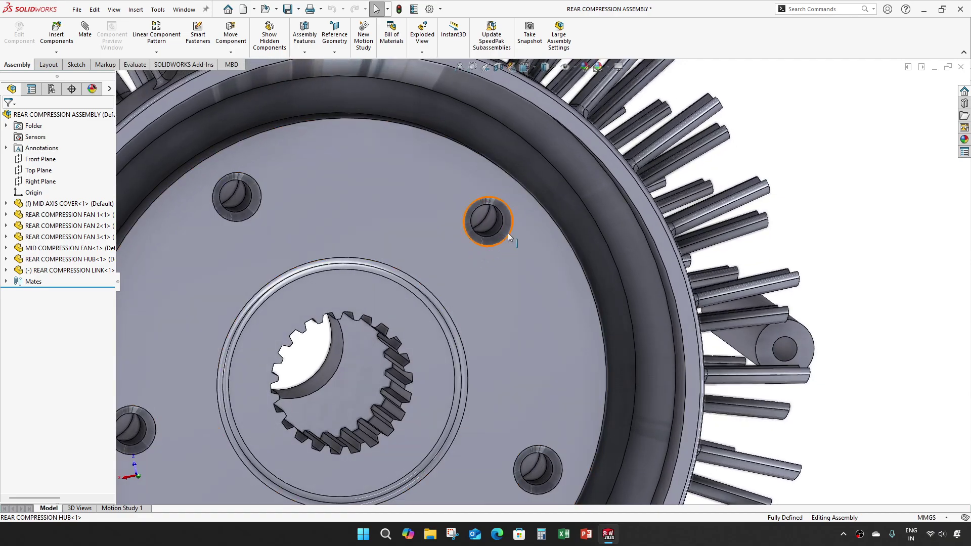
pyautogui.scroll(3, 486, 248)
pyautogui.scroll(3, 468, 260)
pyautogui.moveTo(463, 260); pyautogui.dragTo(256, 265, button='middle')
pyautogui.click(96, 261)
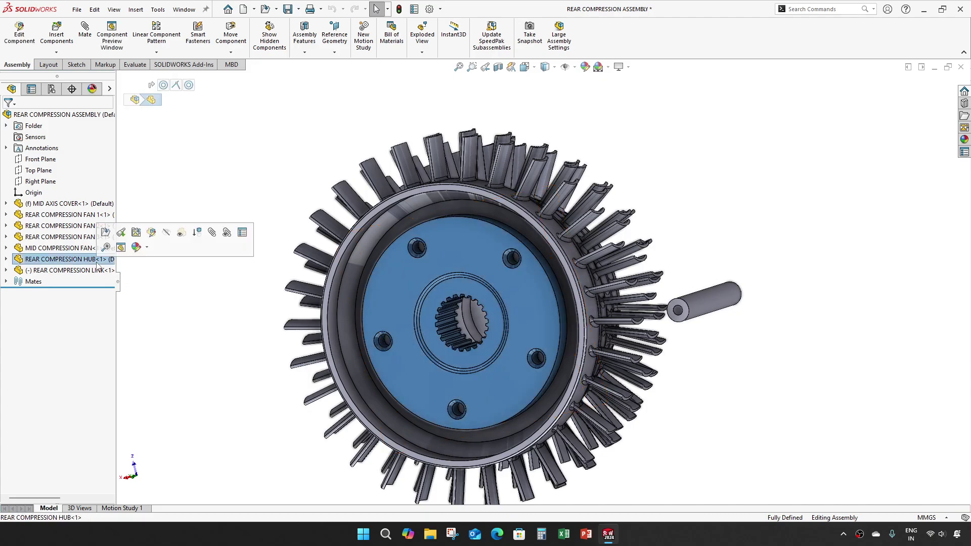
pyautogui.keyDown('shift'); pyautogui.click(66, 214); pyautogui.keyUp('shift')
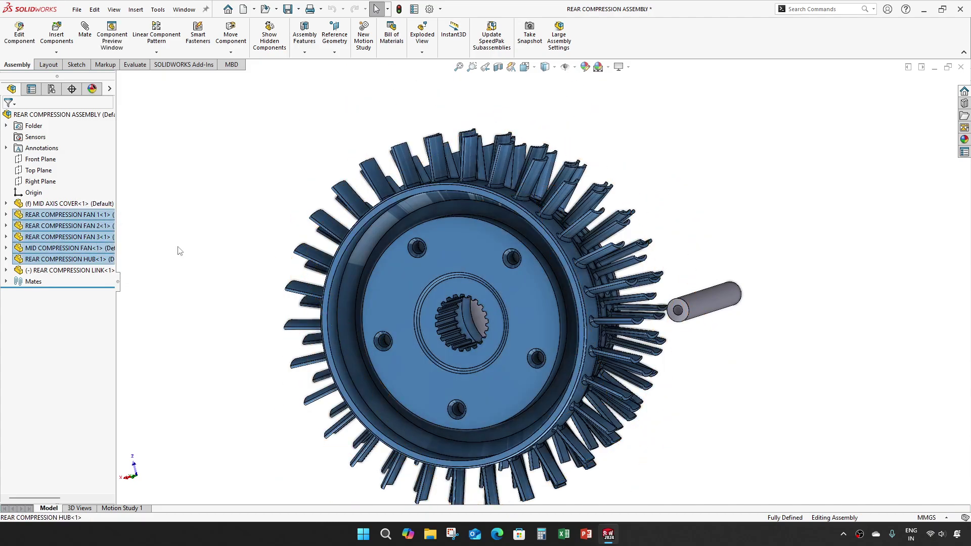
pyautogui.hotkey('alt', 'v')
pyautogui.press('Escape')
pyautogui.rightClick(89, 221)
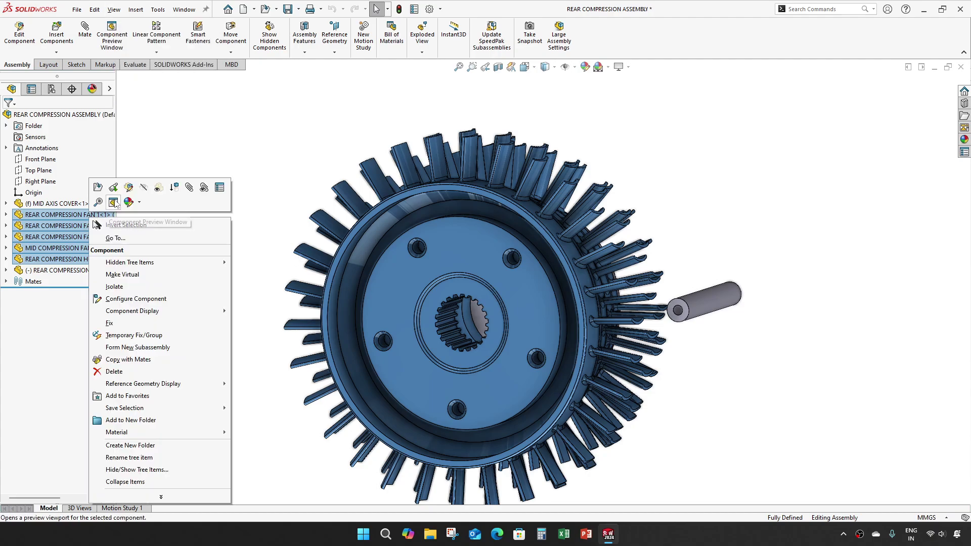
pyautogui.click(149, 194)
pyautogui.click(170, 233)
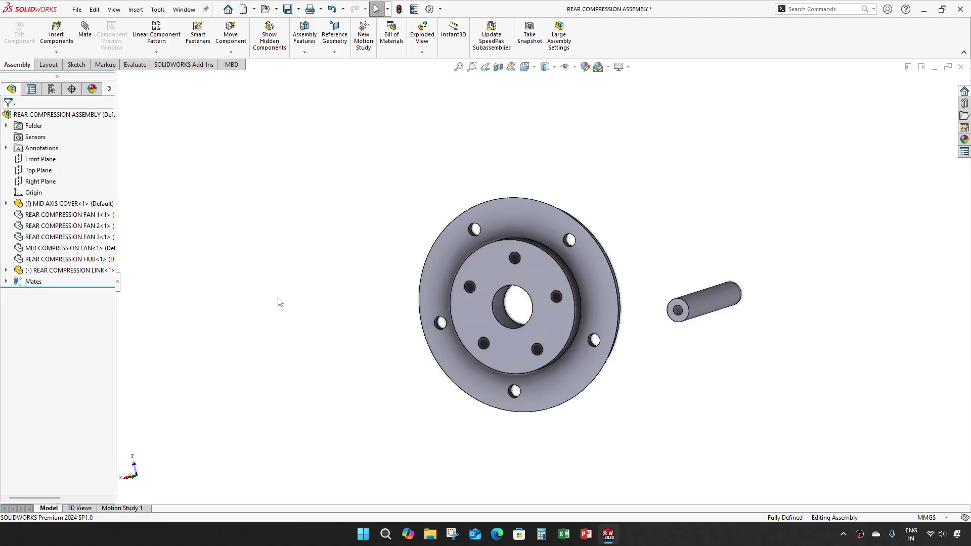
# Show the REAR COMPRESSION HUB again while the fans stay hidden
pyautogui.click(61, 259)
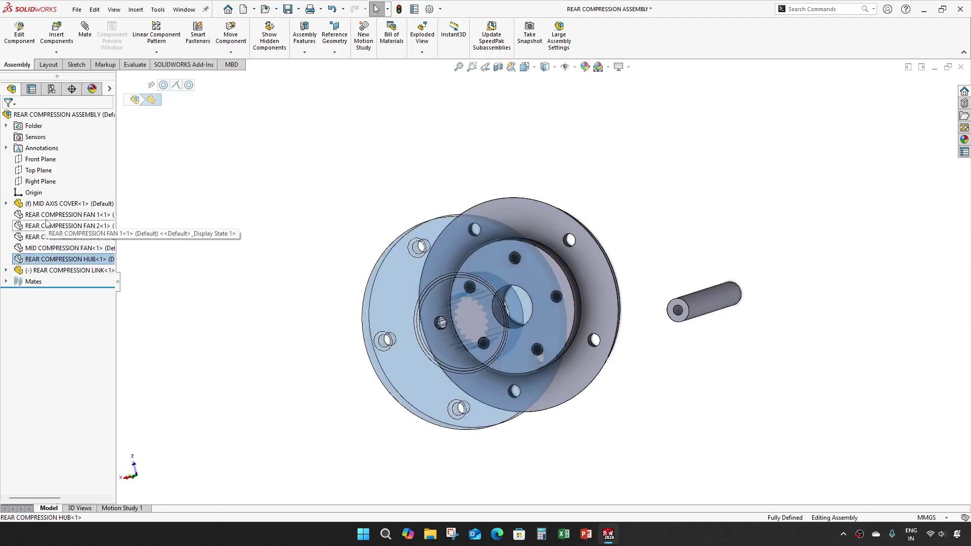
pyautogui.keyDown('shift'); pyautogui.click(66, 214); pyautogui.keyUp('shift')
pyautogui.click(155, 257)
pyautogui.click(66, 259)
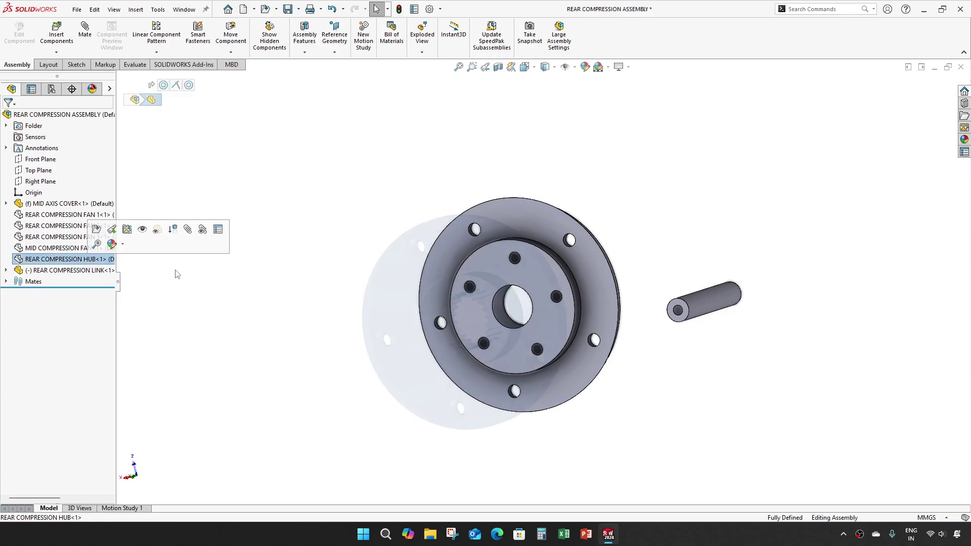
pyautogui.click(146, 237)
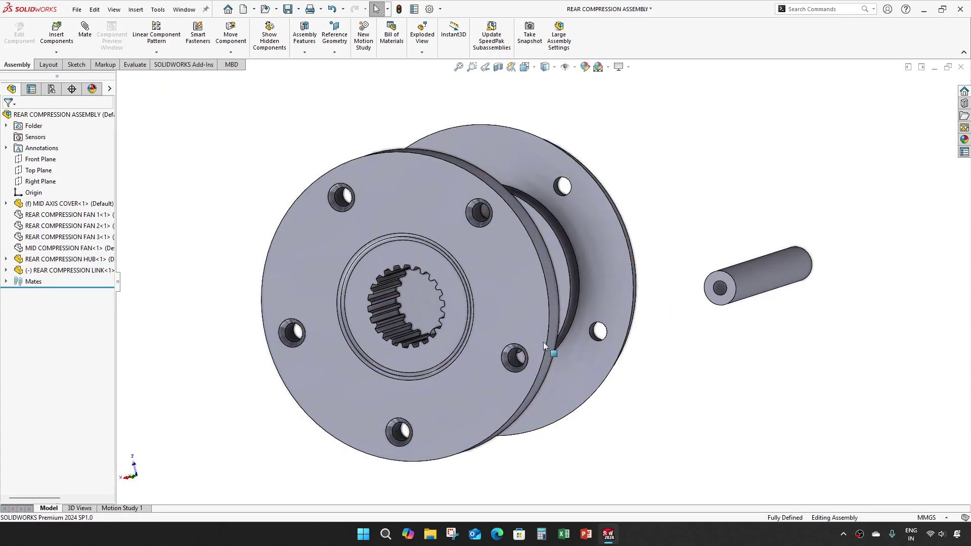
# Make the compression link shaft concentric with a hole in the hub
pyautogui.moveTo(414, 344); pyautogui.dragTo(440, 364, button='middle')
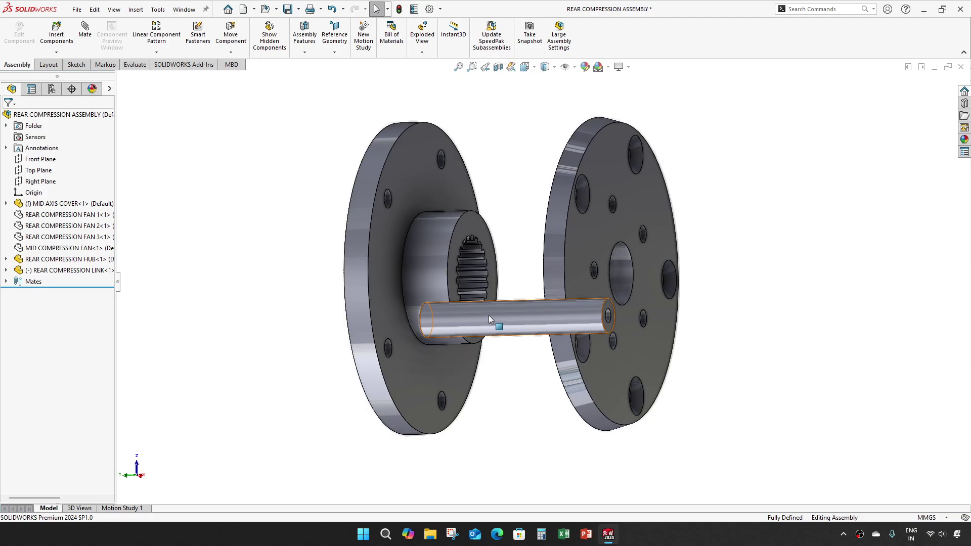
pyautogui.click(489, 319)
pyautogui.scroll(-5, 425, 362)
pyautogui.keyDown('ctrl'); pyautogui.click(397, 304); pyautogui.keyUp('ctrl')
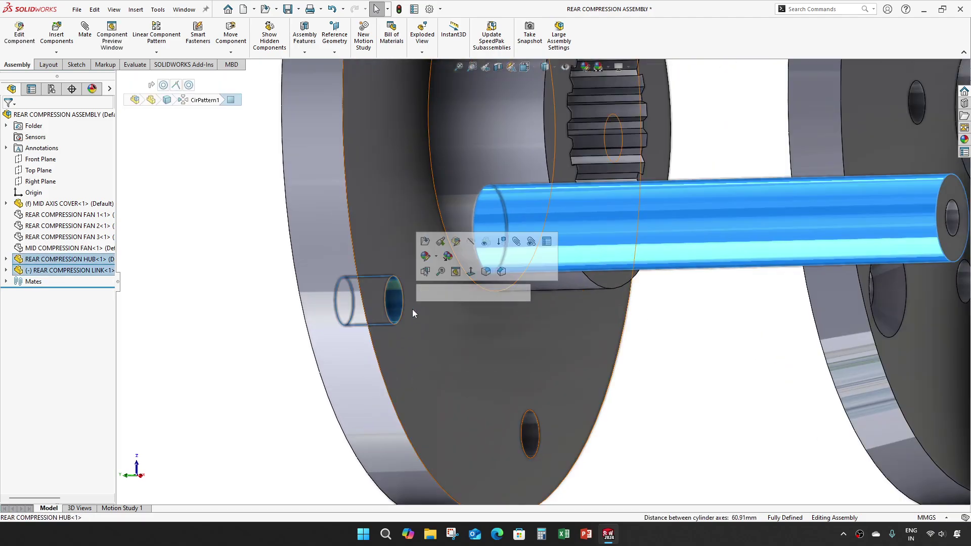
pyautogui.click(461, 294)
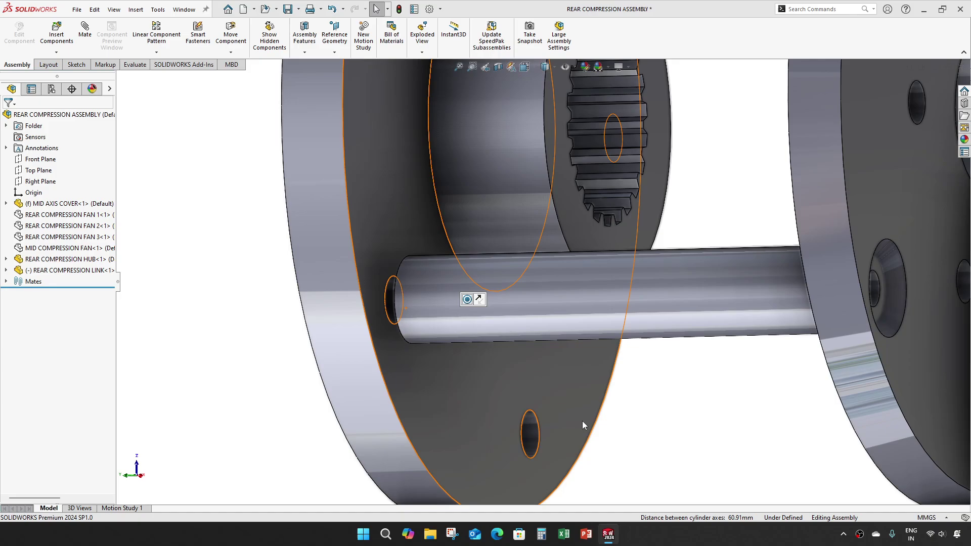
# Confirm the concentric mate and make the shaft end coincident with the hub flange face
pyautogui.click(491, 328)
pyautogui.moveTo(491, 329)
pyautogui.mouseDown(button='middle')
pyautogui.moveTo(426, 304)
pyautogui.moveTo(362, 346)
pyautogui.mouseUp(button='middle')
pyautogui.click(427, 324)
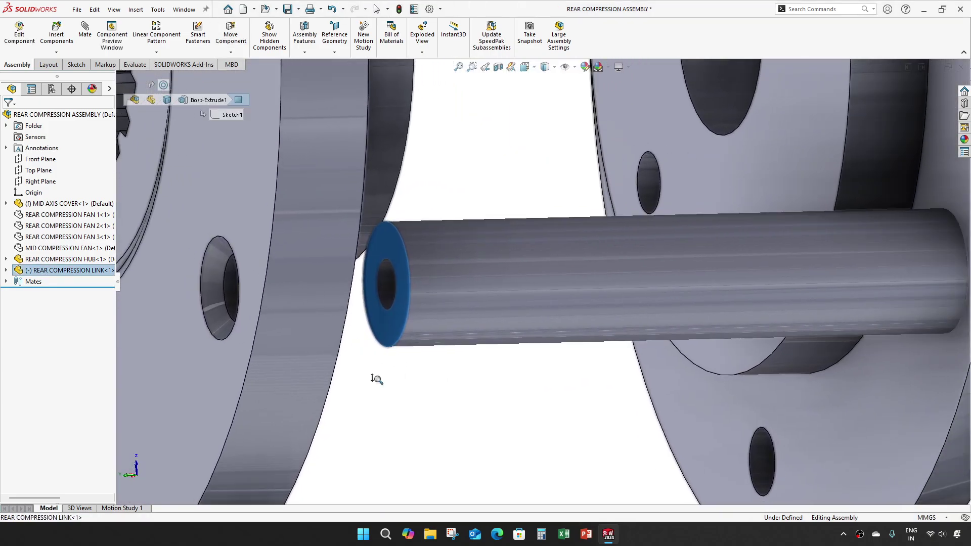
pyautogui.moveTo(372, 379)
pyautogui.mouseDown(button='middle')
pyautogui.moveTo(427, 390)
pyautogui.moveTo(403, 386)
pyautogui.moveTo(417, 374)
pyautogui.mouseUp(button='middle')
pyautogui.keyDown('ctrl'); pyautogui.click(421, 369); pyautogui.keyUp('ctrl')
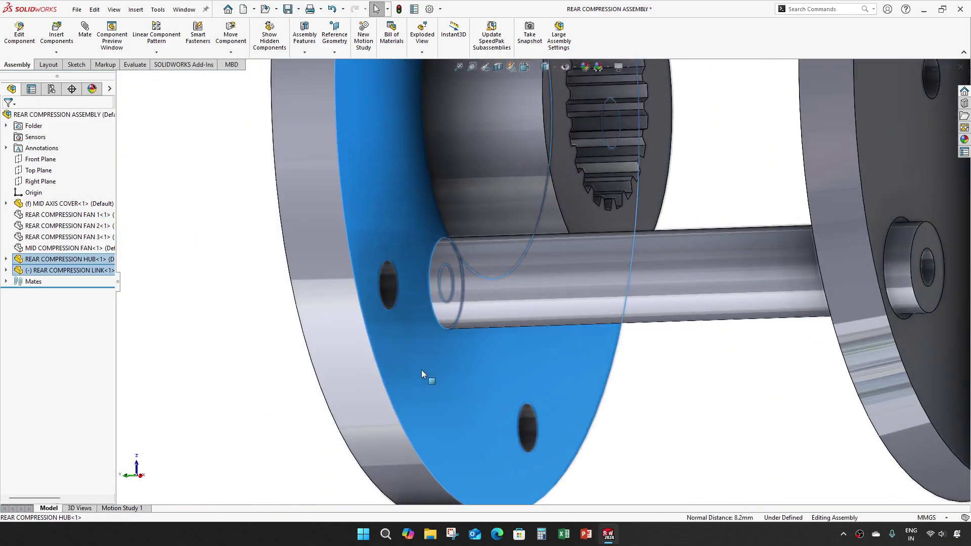
pyautogui.click(450, 361)
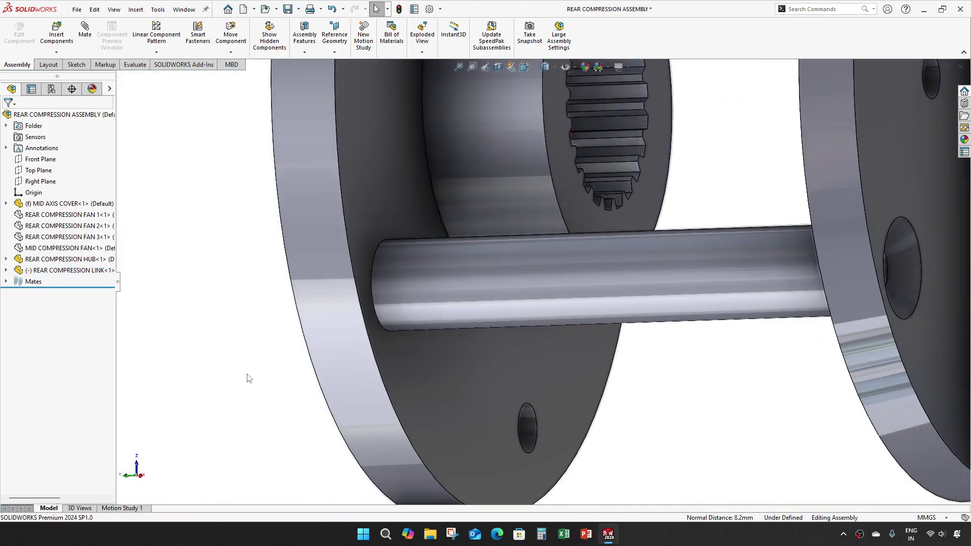
pyautogui.moveTo(244, 378)
pyautogui.mouseDown(button='middle')
pyautogui.moveTo(440, 386)
pyautogui.moveTo(211, 342)
pyautogui.moveTo(329, 358)
pyautogui.moveTo(126, 295)
pyautogui.mouseUp(button='middle')
pyautogui.click(71, 270)
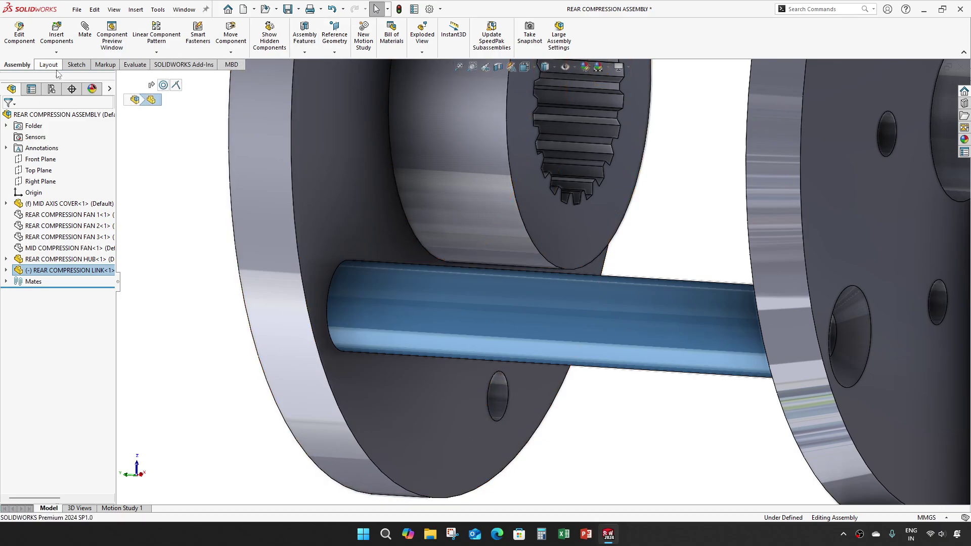
# Circularly pattern the compression link into five equally spaced copies around the hub flange rim axis
pyautogui.click(156, 52)
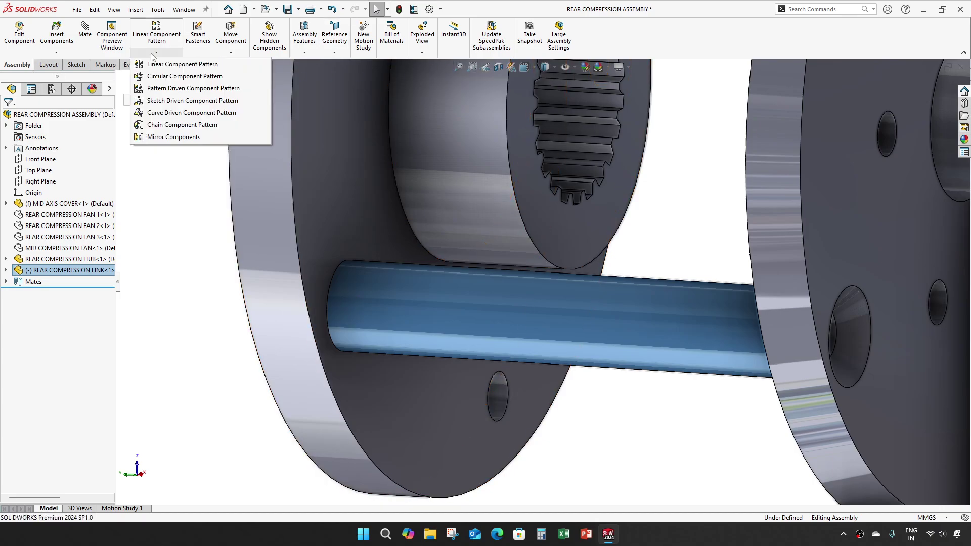
pyautogui.click(165, 77)
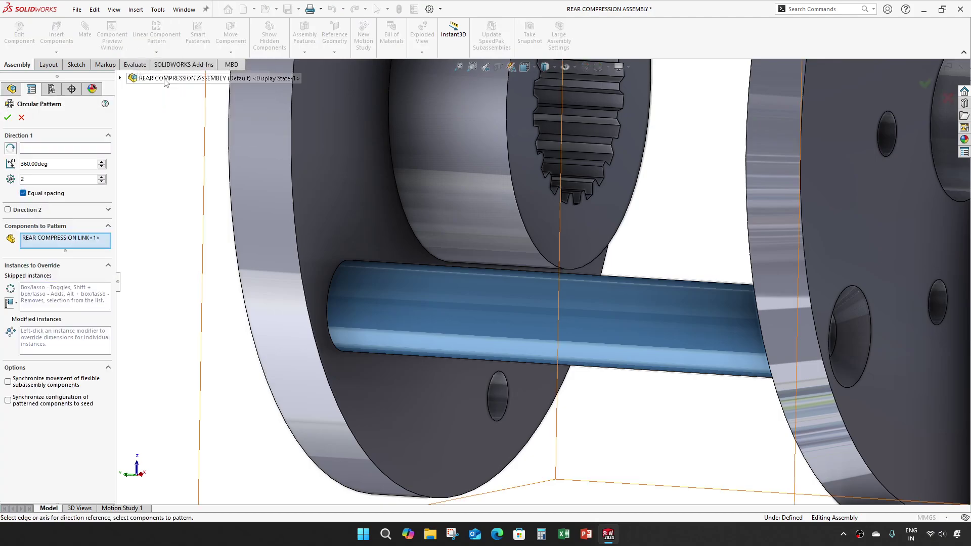
pyautogui.click(69, 149)
pyautogui.click(260, 224)
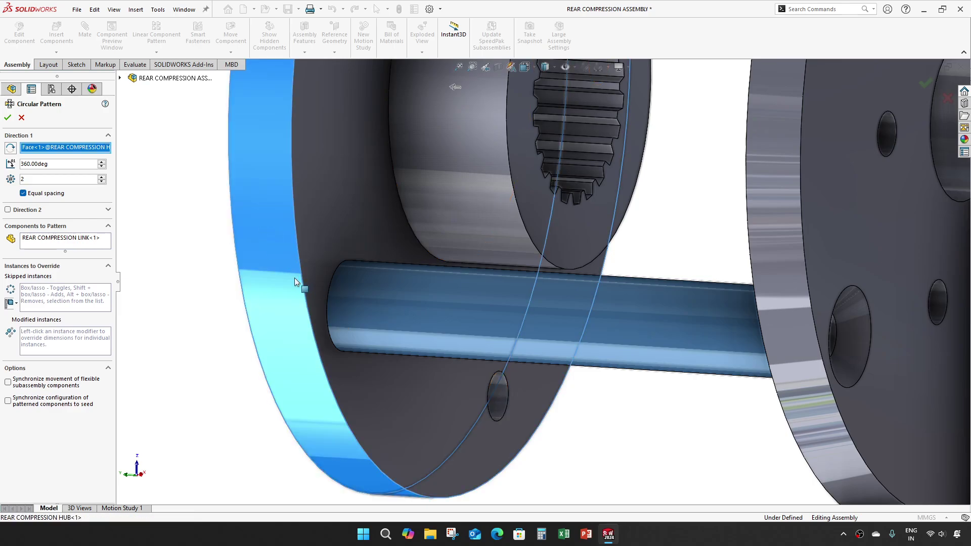
pyautogui.scroll(4, 295, 282)
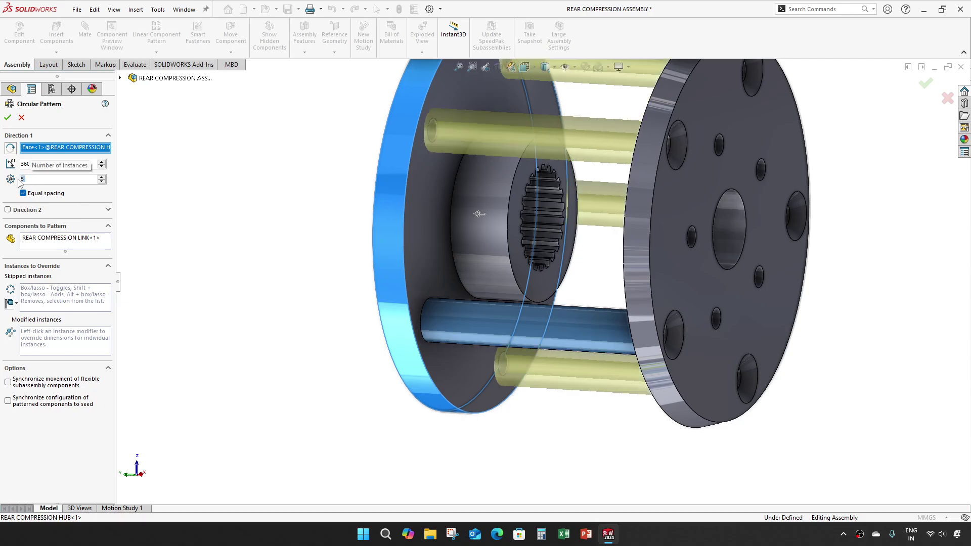
pyautogui.click(7, 120)
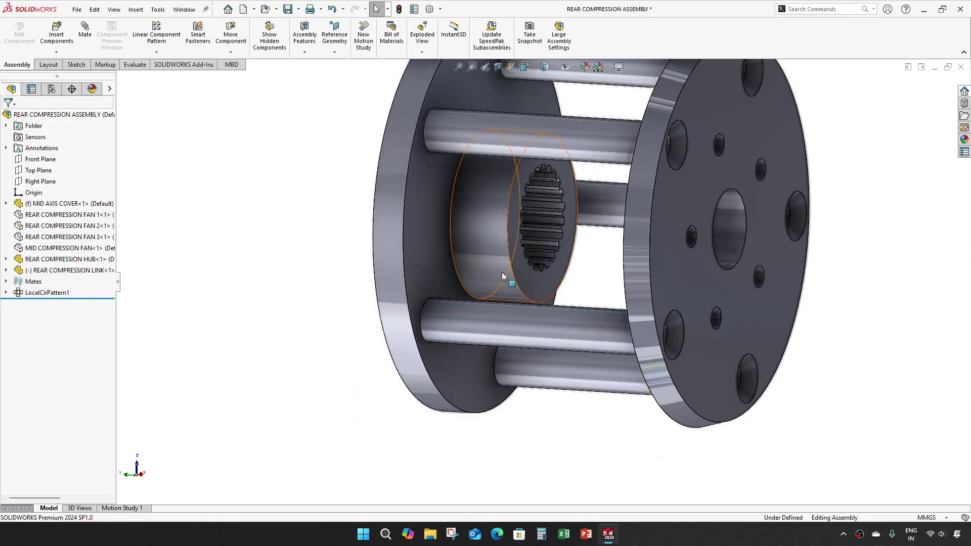
pyautogui.moveTo(502, 276)
pyautogui.mouseDown(button='middle')
pyautogui.moveTo(636, 281)
pyautogui.moveTo(547, 289)
pyautogui.mouseUp(button='middle')
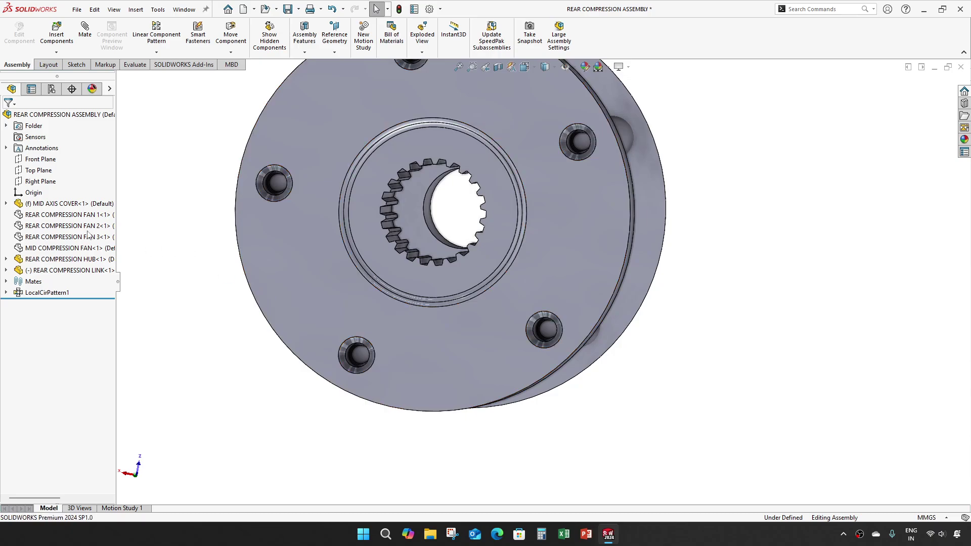
# Show the hidden rear compression fan components again
pyautogui.click(66, 215)
pyautogui.keyDown('shift'); pyautogui.click(71, 248); pyautogui.keyUp('shift')
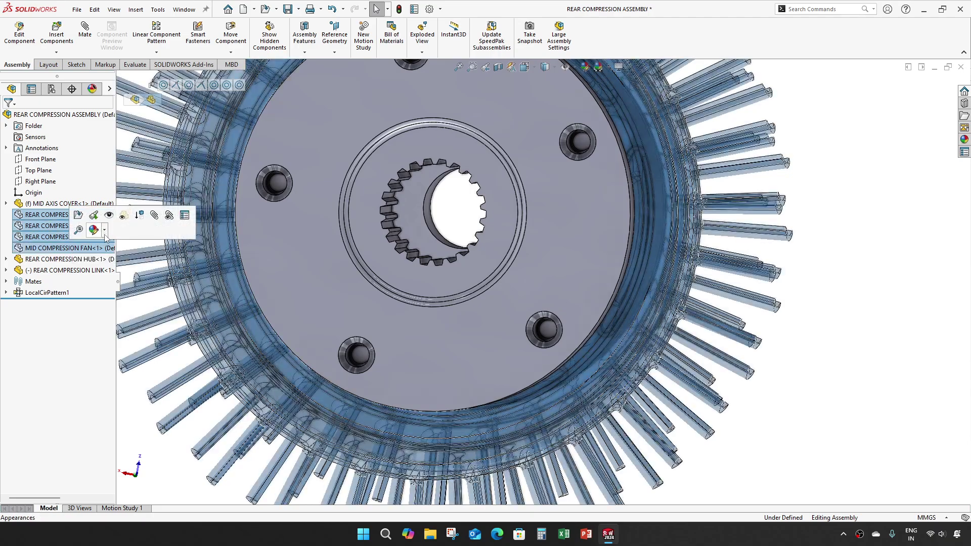
pyautogui.click(111, 223)
pyautogui.moveTo(417, 333)
pyautogui.mouseDown(button='middle')
pyautogui.moveTo(583, 269)
pyautogui.moveTo(651, 278)
pyautogui.mouseUp(button='middle')
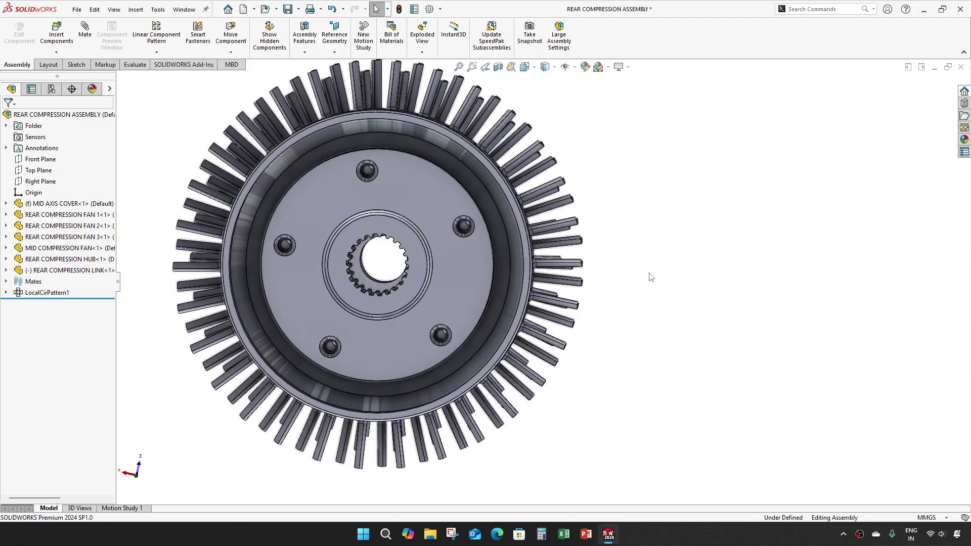
# Save the assembly and view the hub from an oblique angle
pyautogui.hotkey('ctrl', 's')
pyautogui.hotkey('ctrl', 'Right')
pyautogui.hotkey('ctrl', 'Down')
pyautogui.hotkey('ctrl', 'Right')
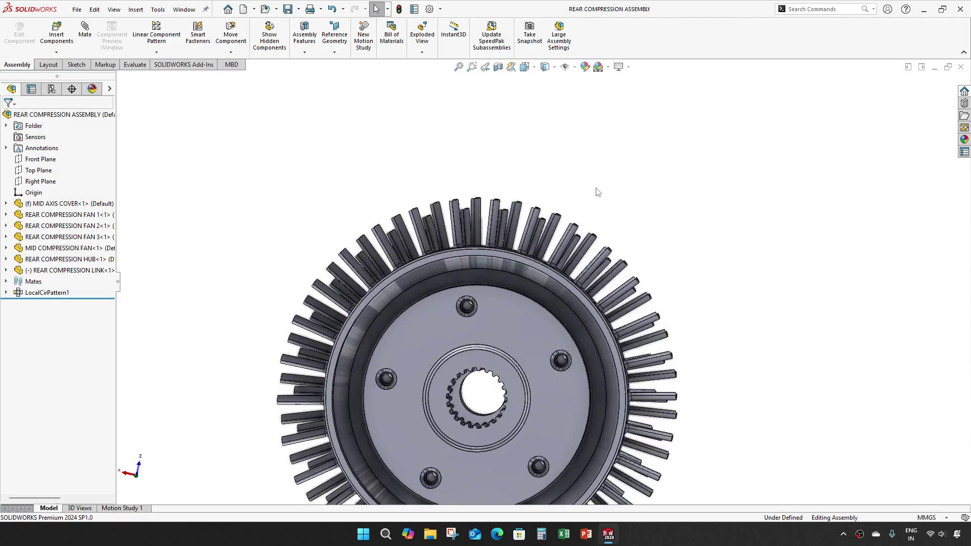
pyautogui.moveTo(493, 281); pyautogui.dragTo(230, 226, button='middle')
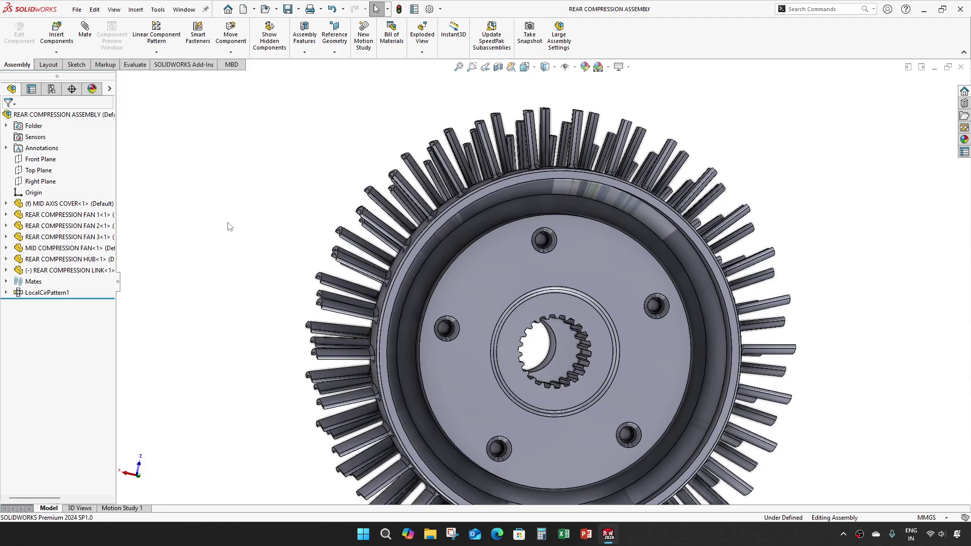
pyautogui.moveTo(432, 280); pyautogui.dragTo(611, 265, button='middle')
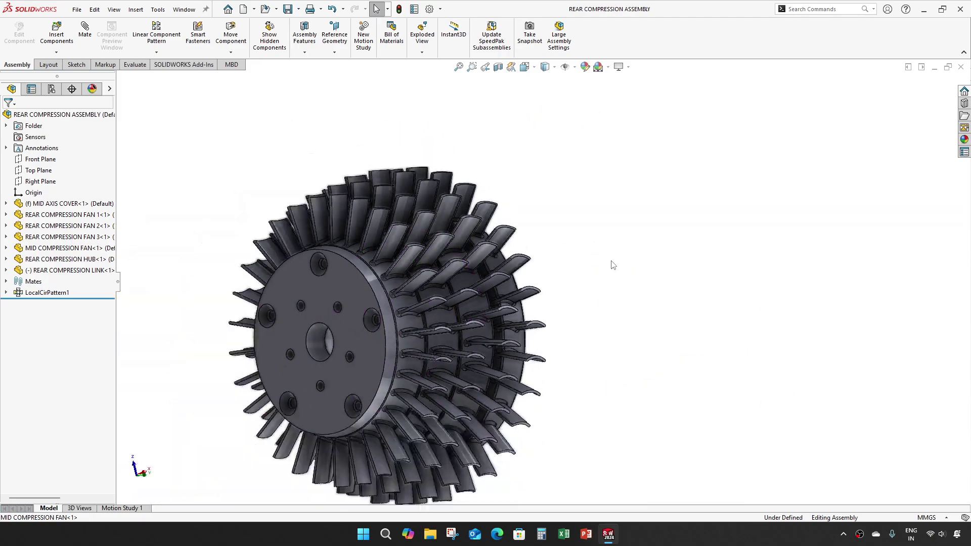
pyautogui.scroll(-5, 359, 324)
pyautogui.moveTo(360, 321); pyautogui.dragTo(357, 313, button='middle')
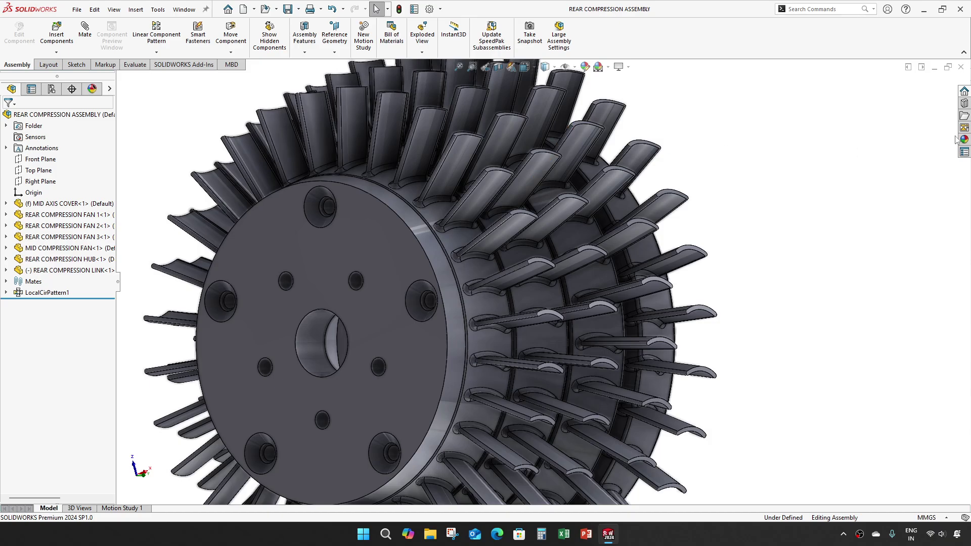
# Insert an ISO 10642 M6 × 25 countersunk hex socket screw from Toolbox beside the fan
pyautogui.click(964, 104)
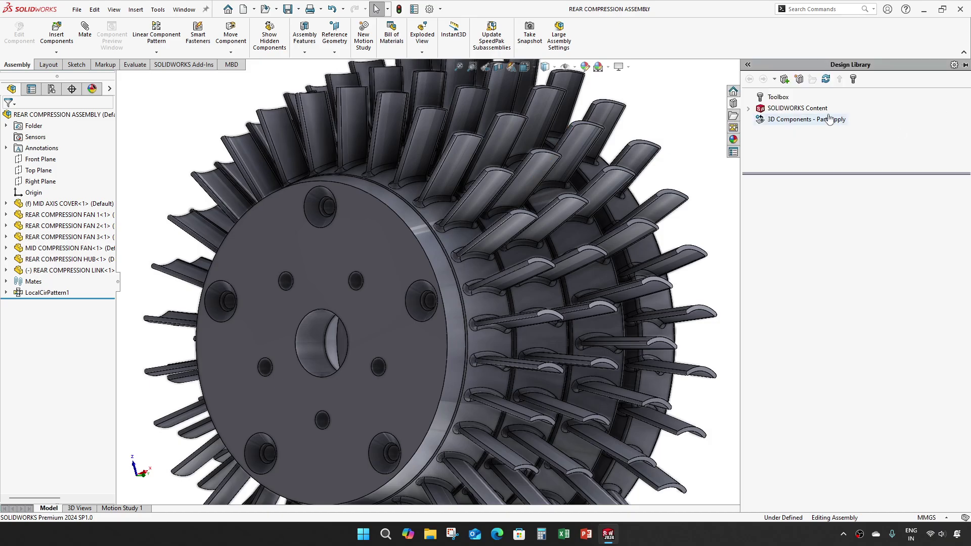
pyautogui.click(854, 292)
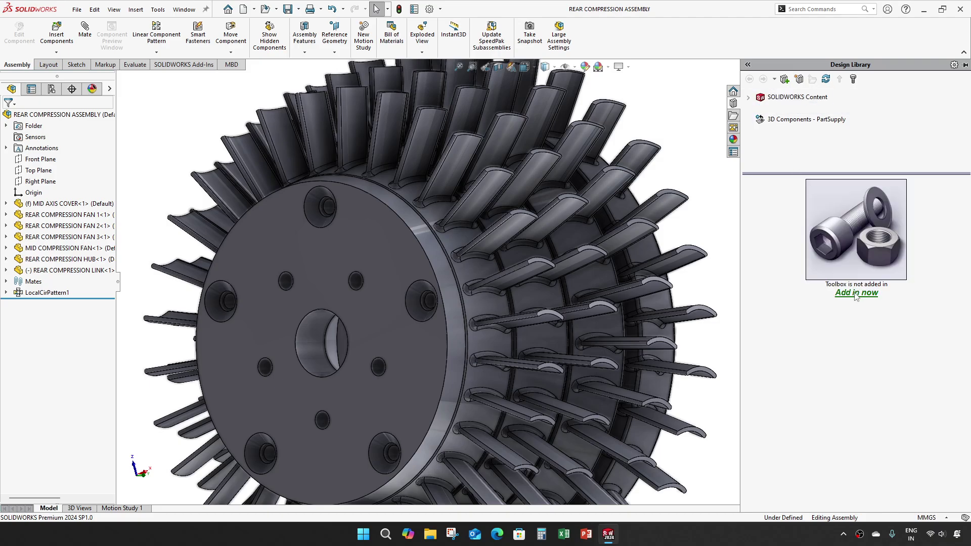
pyautogui.doubleClick(823, 361)
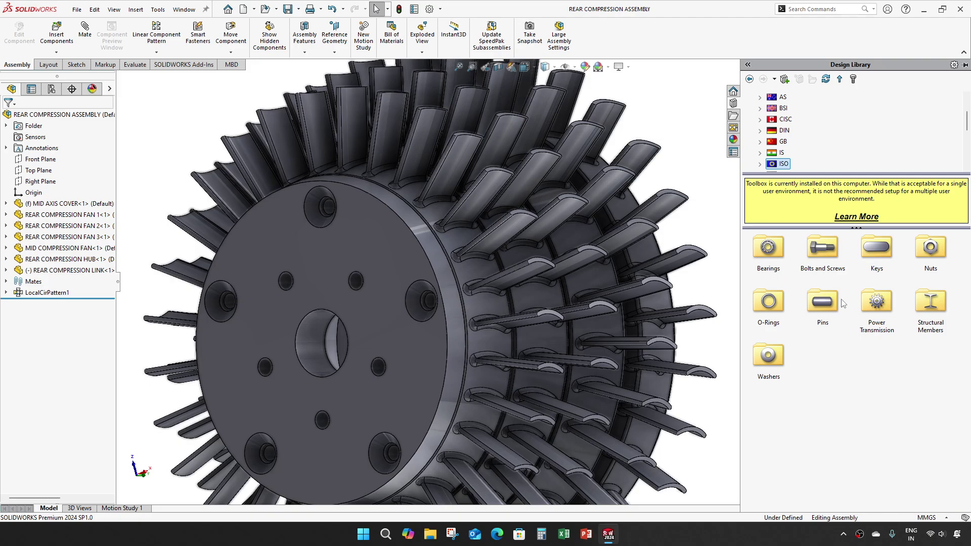
pyautogui.doubleClick(827, 250)
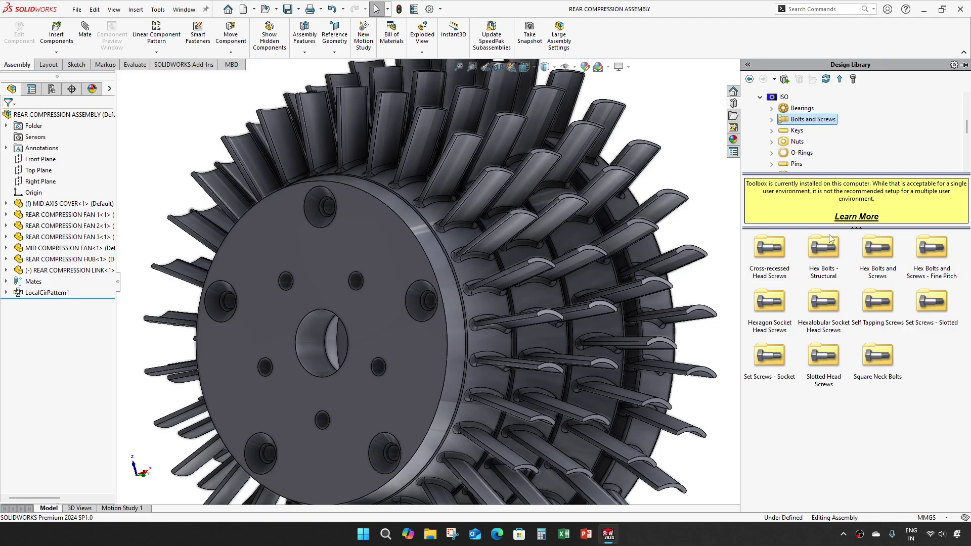
pyautogui.scroll(-1, 809, 145)
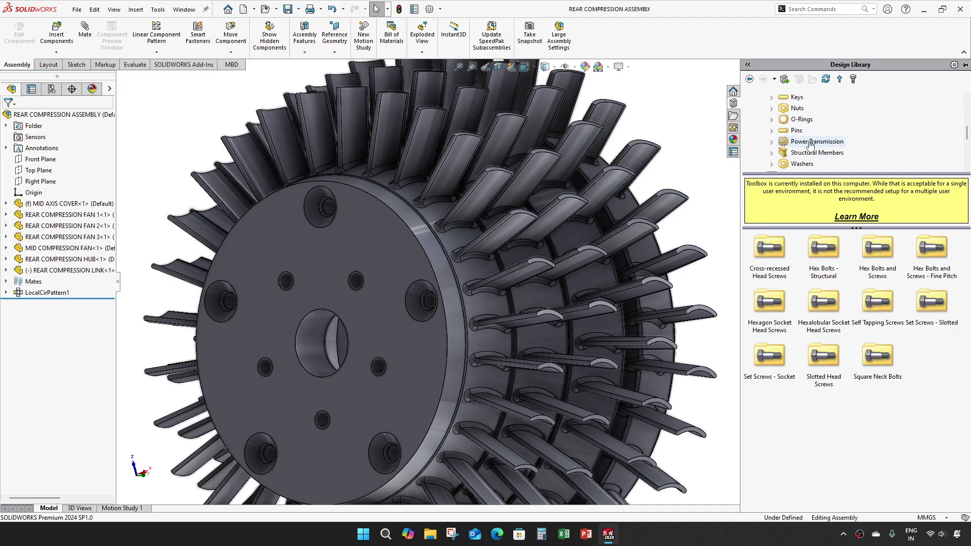
pyautogui.scroll(-1, 808, 141)
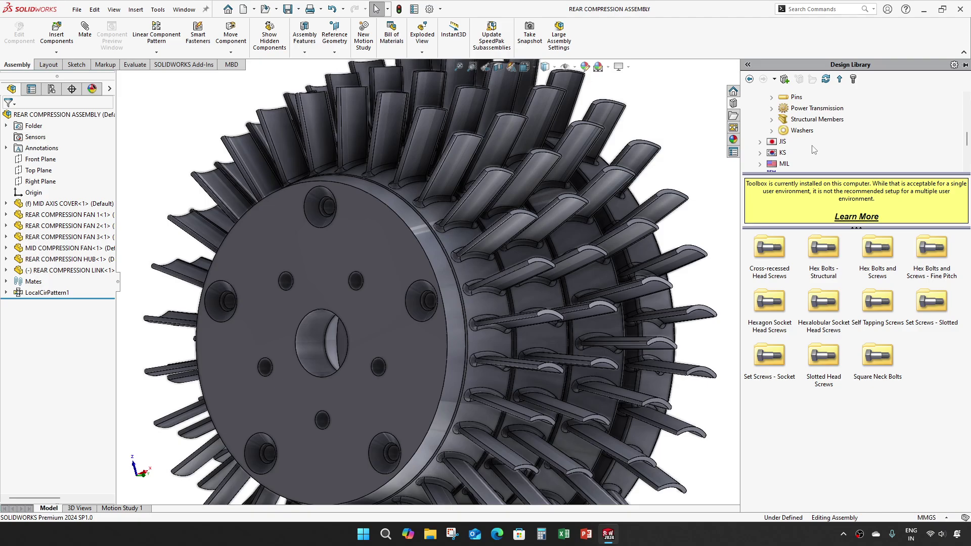
pyautogui.scroll(1, 813, 150)
pyautogui.scroll(1, 813, 150)
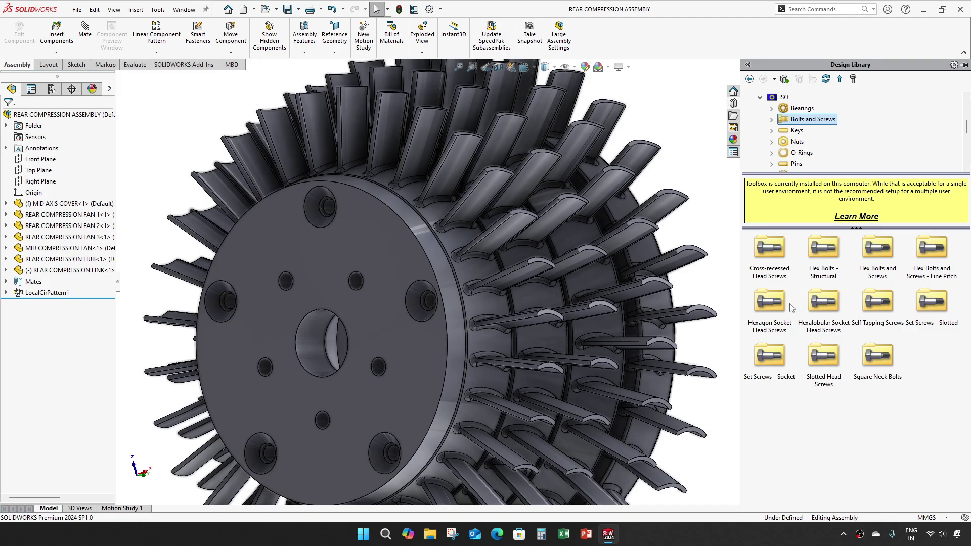
pyautogui.doubleClick(774, 305)
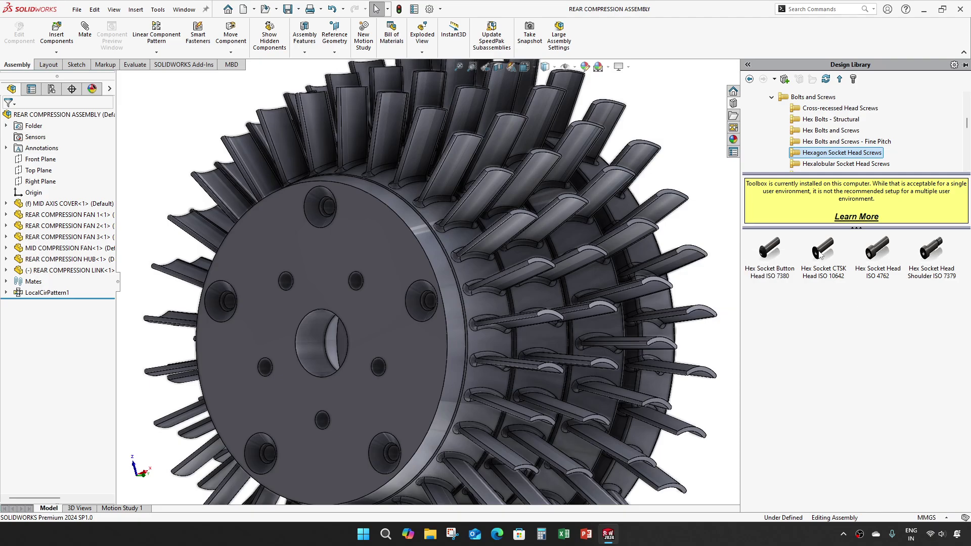
pyautogui.scroll(3, 386, 329)
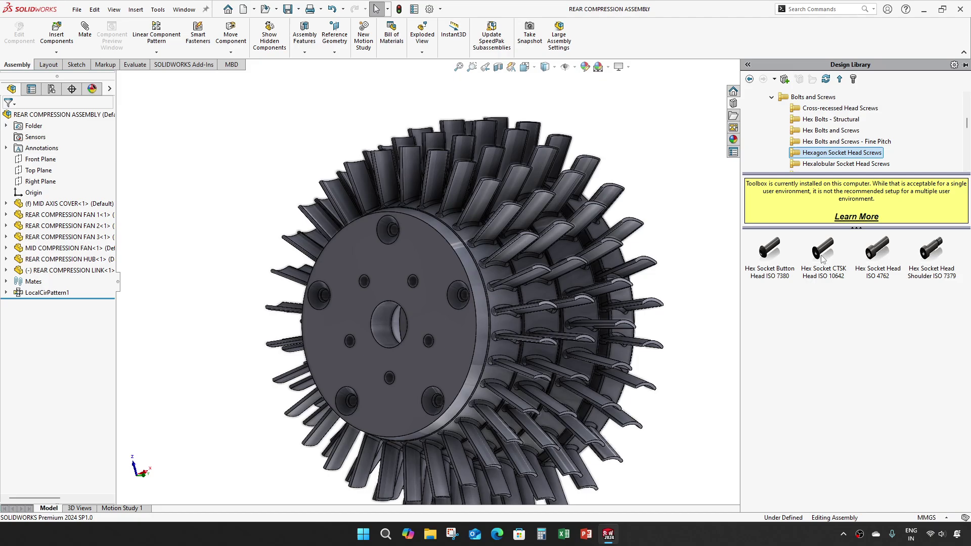
pyautogui.moveTo(822, 258); pyautogui.dragTo(208, 314)
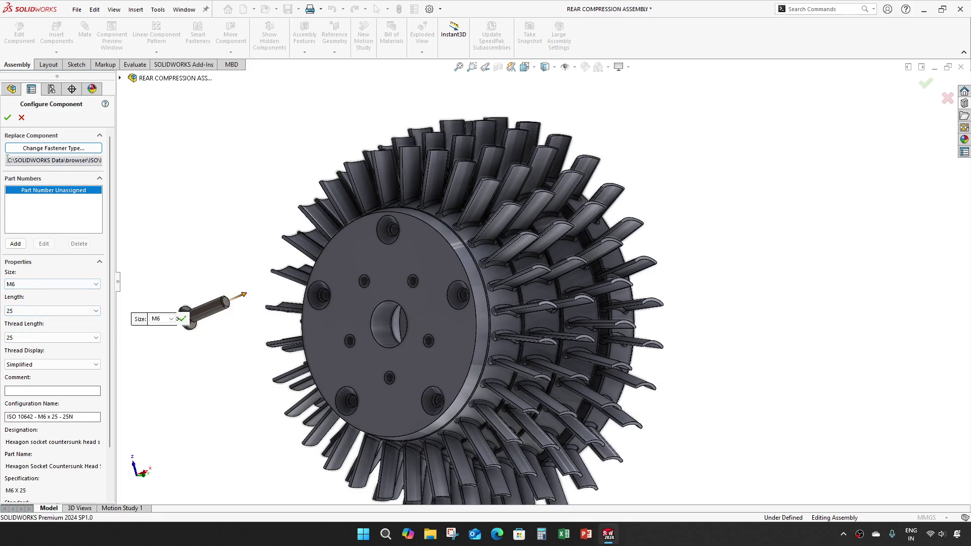
pyautogui.click(7, 118)
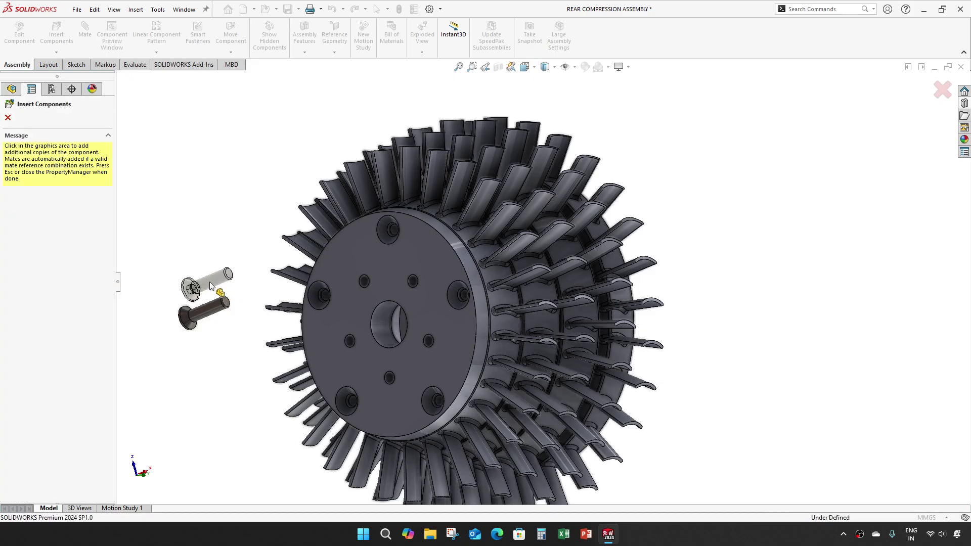
# Make the screw concentric with a countersunk hole edge
pyautogui.press('Escape')
pyautogui.scroll(-3, 228, 303)
pyautogui.moveTo(228, 303); pyautogui.dragTo(238, 311, button='middle')
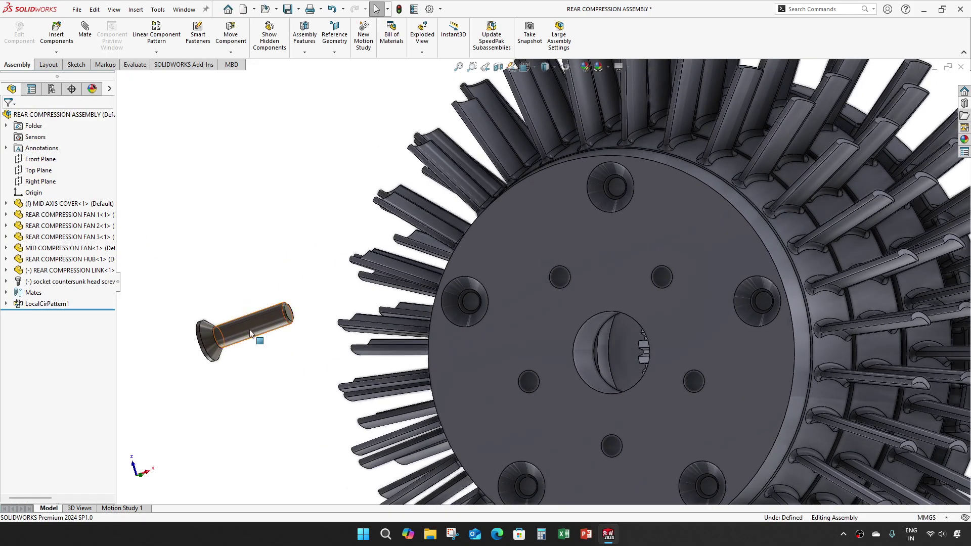
pyautogui.click(243, 321)
pyautogui.scroll(-3, 471, 314)
pyautogui.scroll(-2, 485, 304)
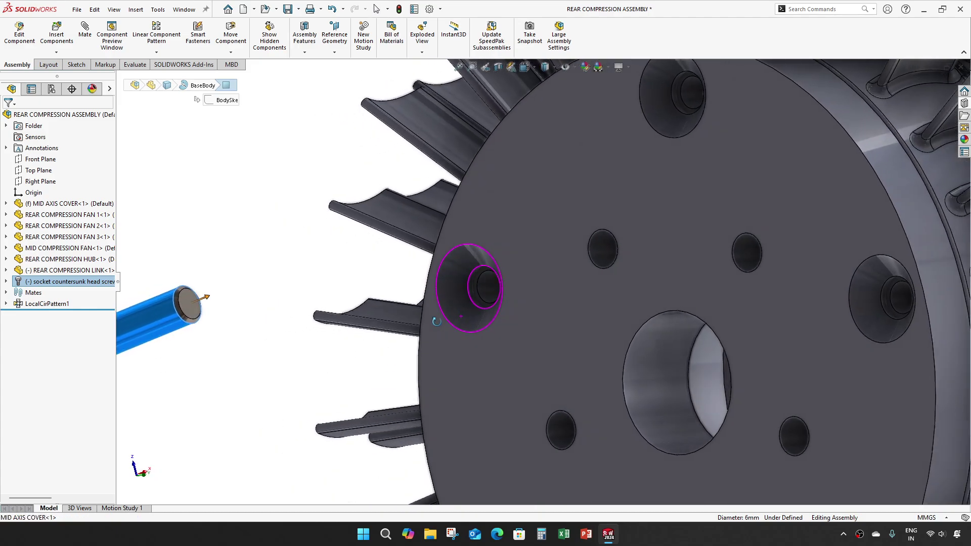
pyautogui.keyDown('ctrl'); pyautogui.click(496, 294); pyautogui.keyUp('ctrl')
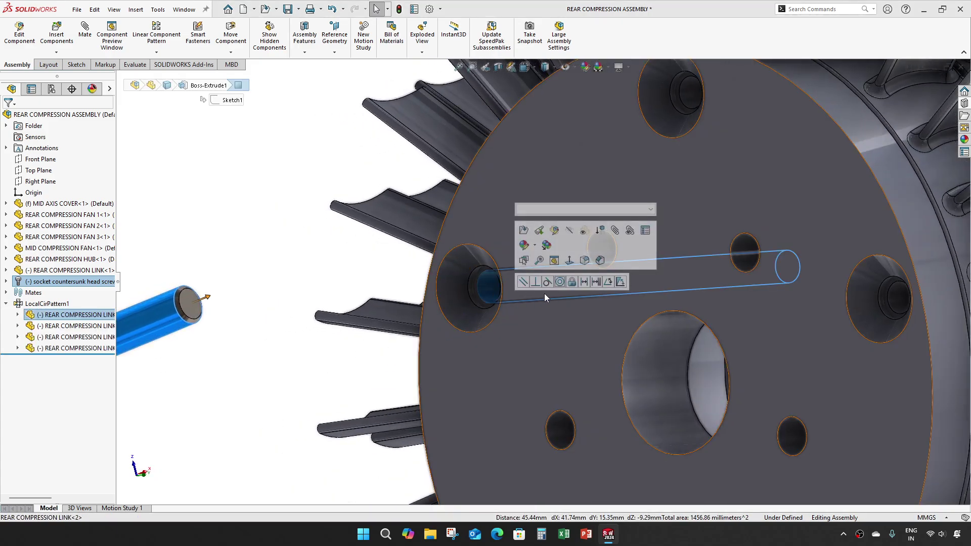
pyautogui.click(560, 282)
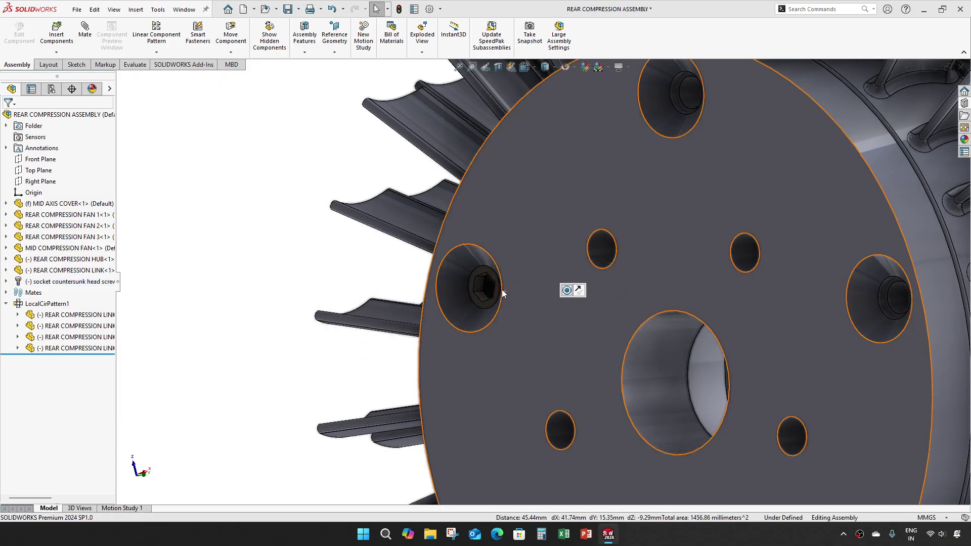
# Undo that mate and seat the screw's countersunk head in the mid axis cover's countersunk hole
pyautogui.hotkey('ctrl', 'z')
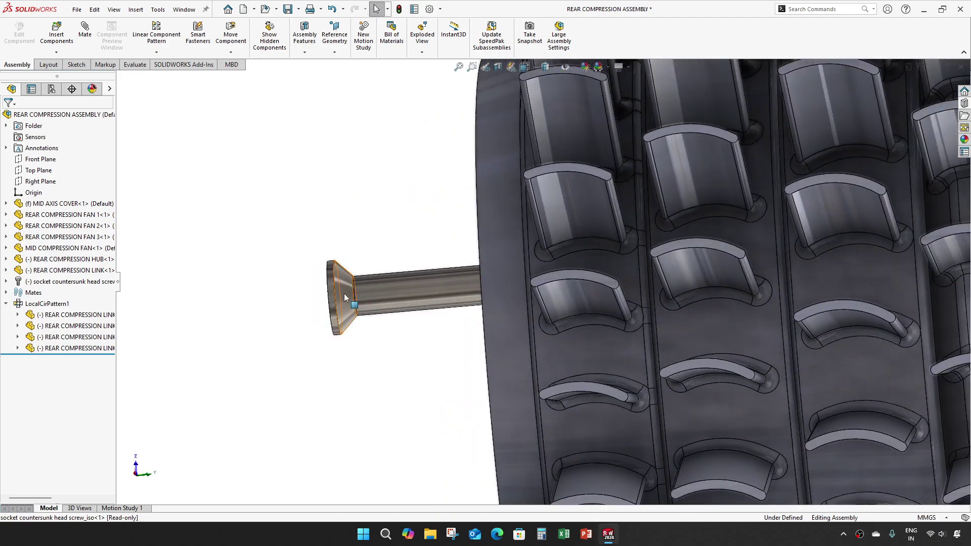
pyautogui.click(343, 294)
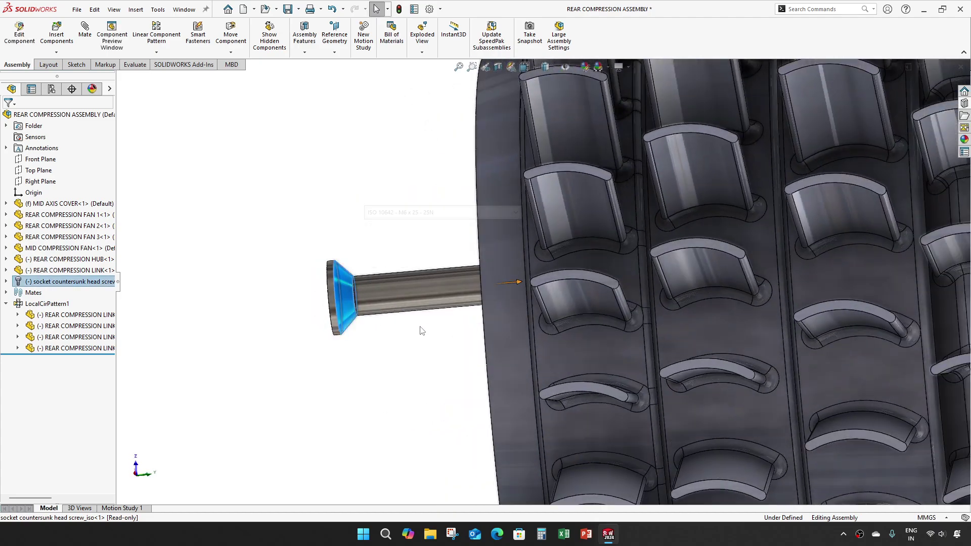
pyautogui.moveTo(344, 293); pyautogui.dragTo(413, 326, button='middle')
pyautogui.click(205, 321)
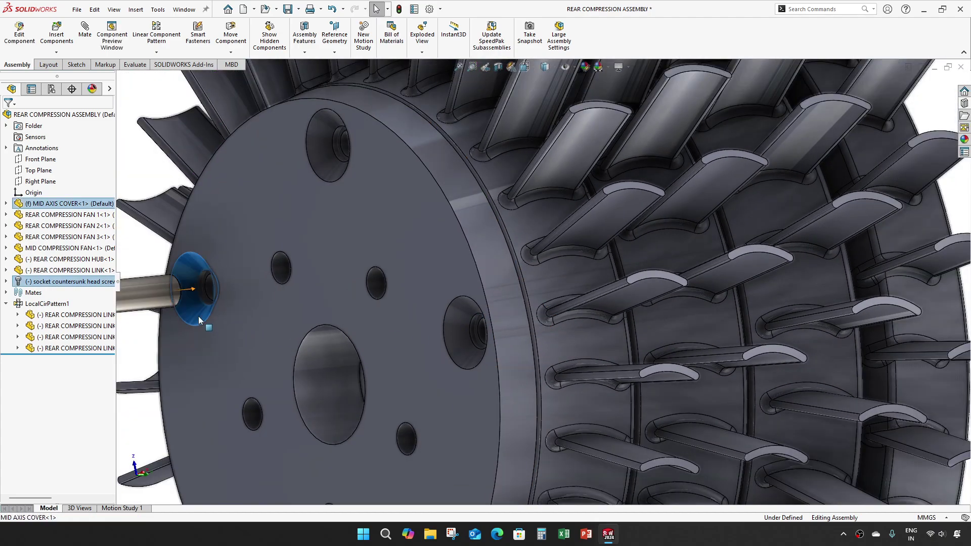
pyautogui.click(227, 309)
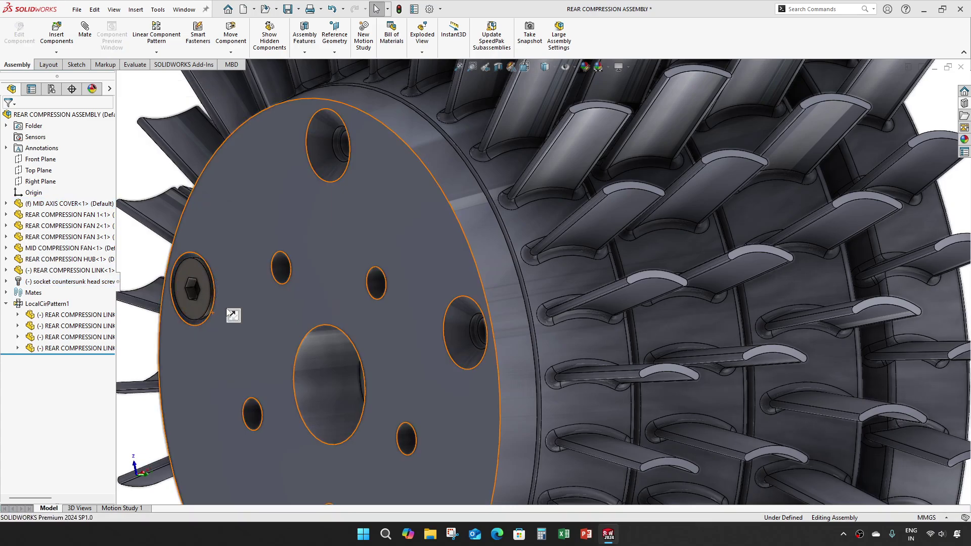
pyautogui.keyDown('ctrl'); pyautogui.moveTo(325, 360); pyautogui.dragTo(427, 368, button='middle'); pyautogui.keyUp('ctrl')
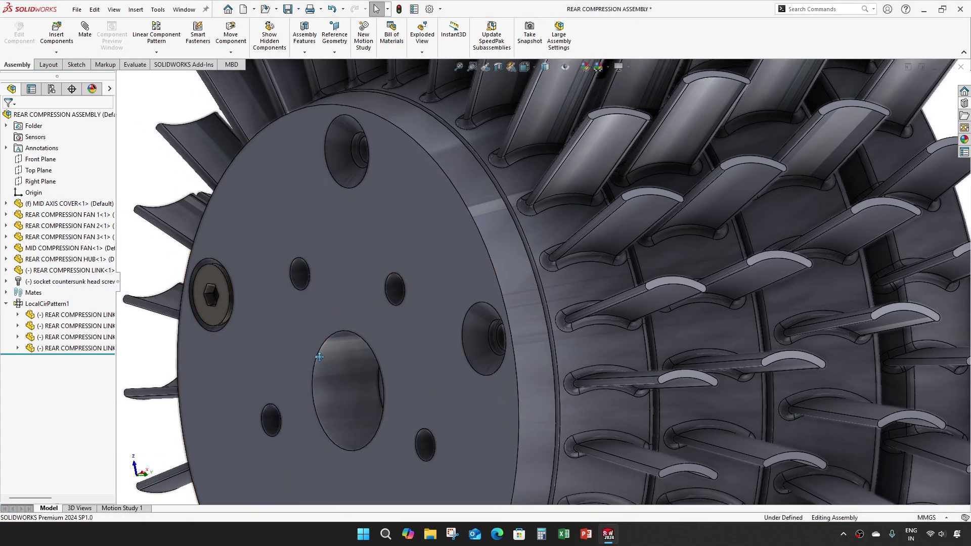
pyautogui.click(377, 9)
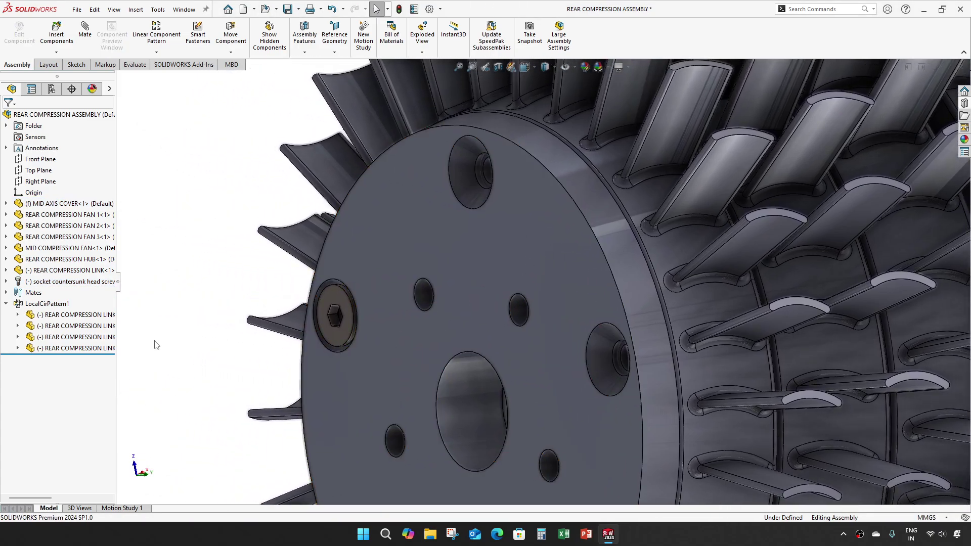
pyautogui.click(6, 304)
pyautogui.click(335, 316)
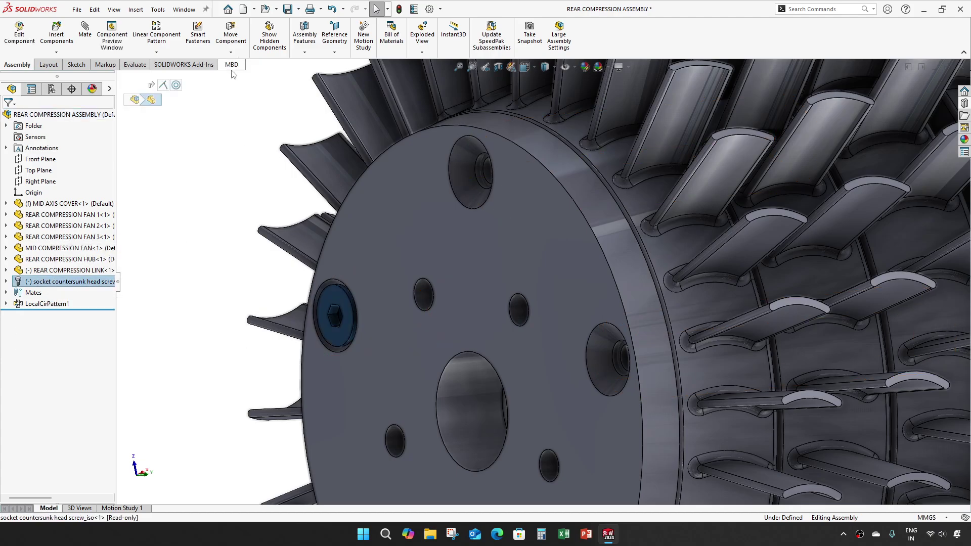
# Circularly pattern the socket screw into 5 copies around the mid axis cover's cylindrical rim
pyautogui.click(157, 53)
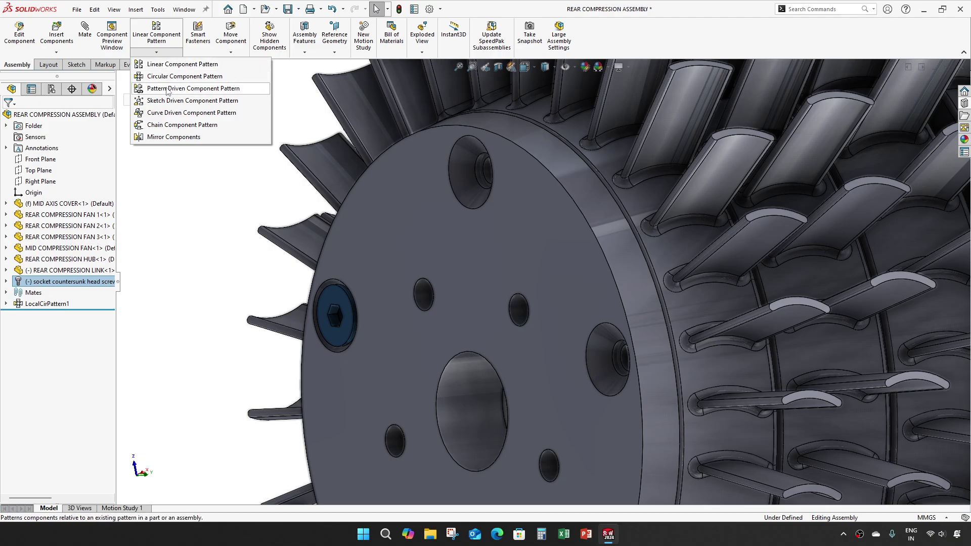
pyautogui.click(185, 76)
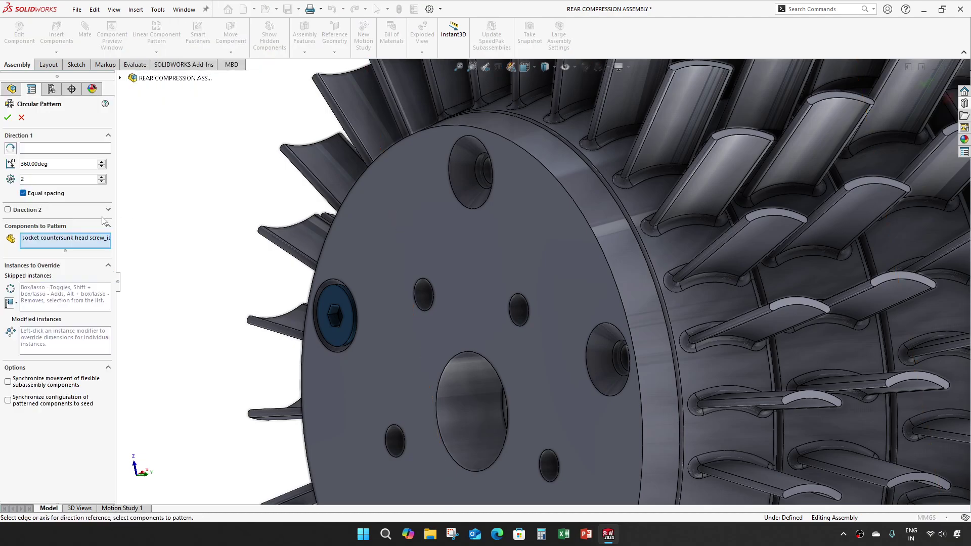
pyautogui.click(67, 150)
pyautogui.click(602, 226)
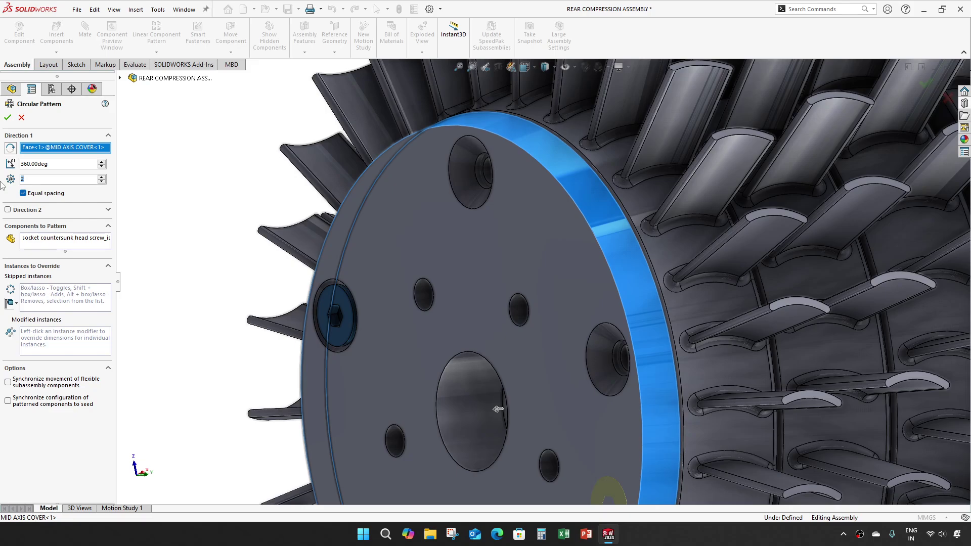
pyautogui.write('5')
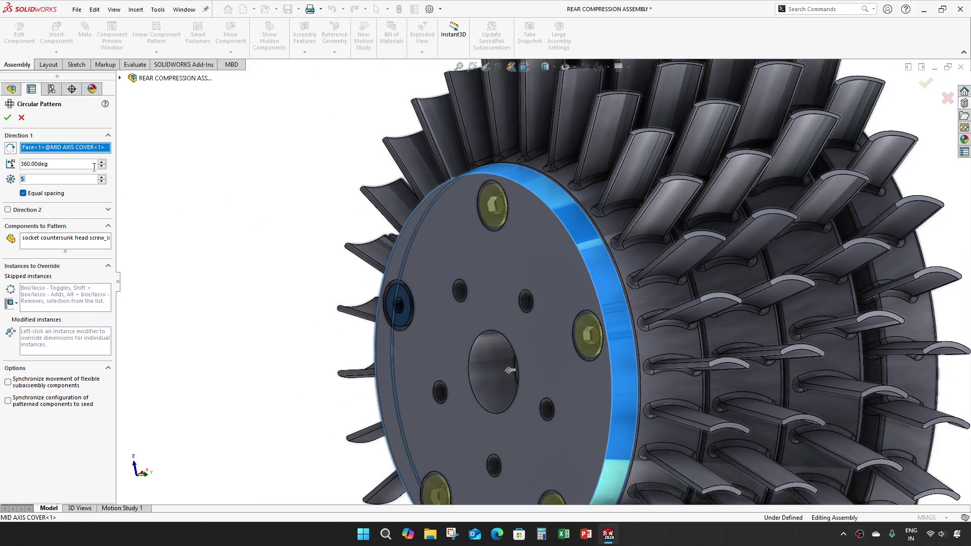
pyautogui.click(8, 117)
# Save the assembly and fit the whole fan assembly in view
pyautogui.scroll(2, 581, 303)
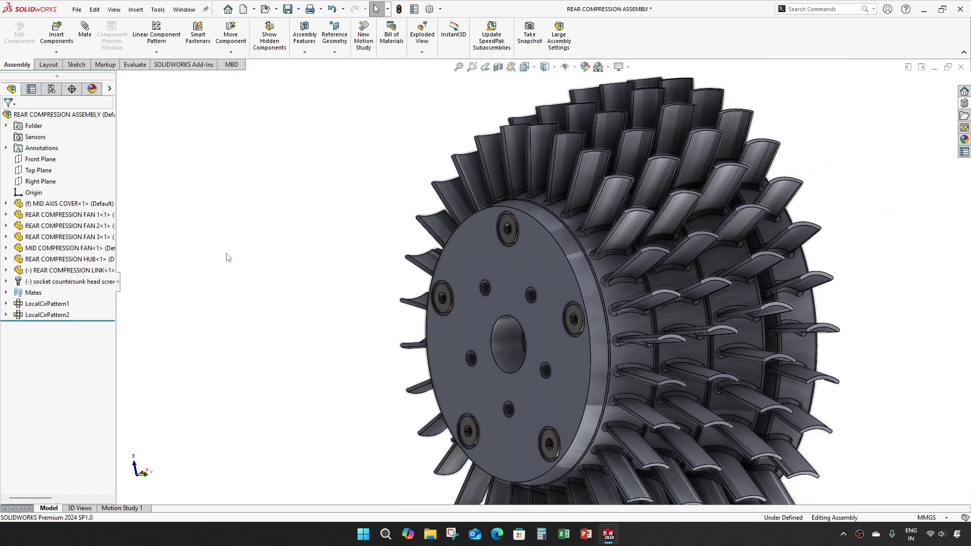
pyautogui.scroll(-1, 483, 326)
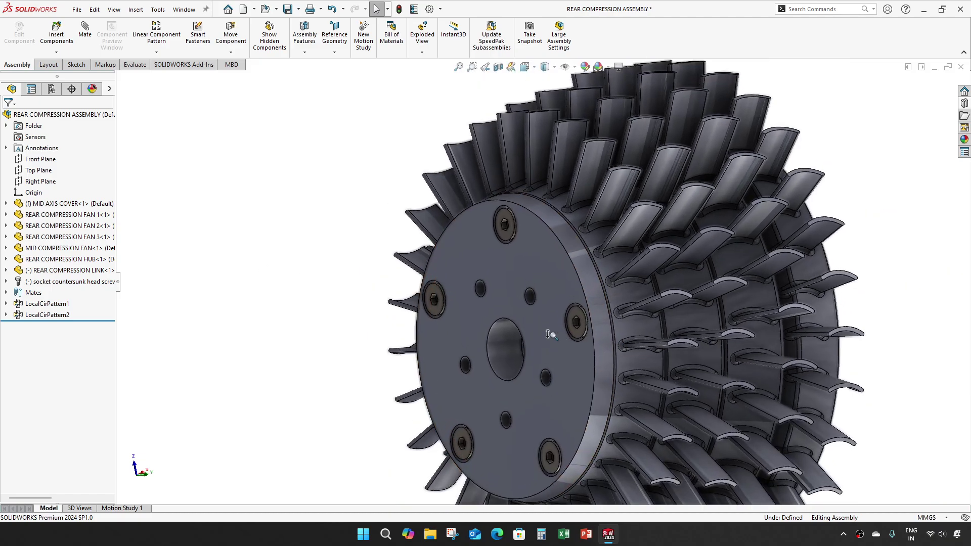
pyautogui.scroll(-2, 481, 324)
pyautogui.keyDown('ctrl'); pyautogui.moveTo(570, 346); pyautogui.dragTo(447, 258, button='middle'); pyautogui.keyUp('ctrl')
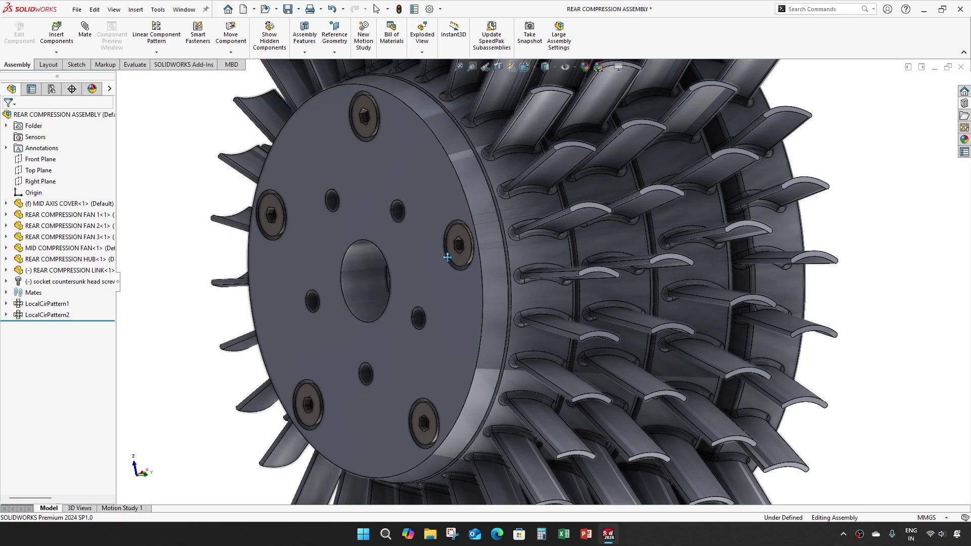
pyautogui.hotkey('ctrl', 's')
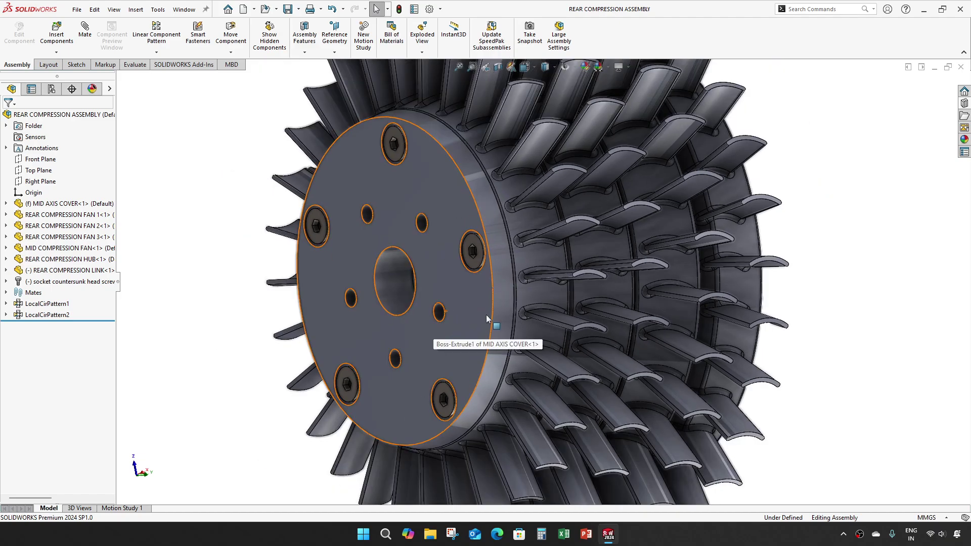
pyautogui.moveTo(486, 315); pyautogui.dragTo(367, 299, button='middle')
pyautogui.press('f')
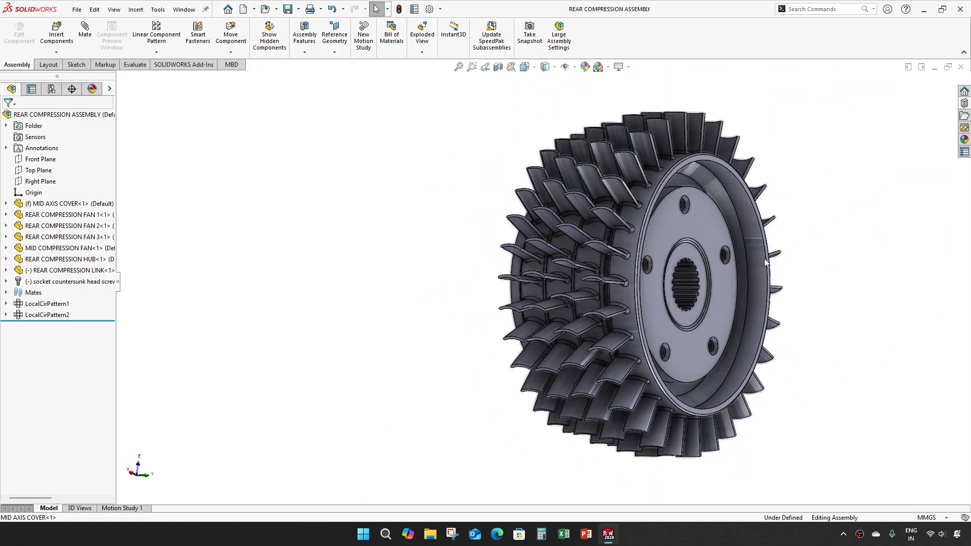
pyautogui.scroll(-3, 766, 263)
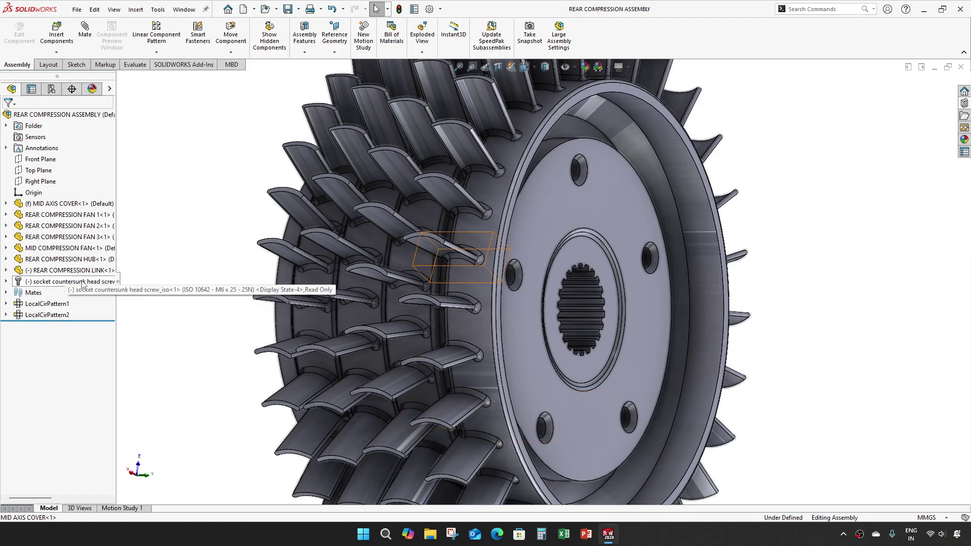
# Insert another countersunk socket screw copy and place it beside the rear compression hub
pyautogui.scroll(1, 420, 332)
pyautogui.scroll(-5, 672, 285)
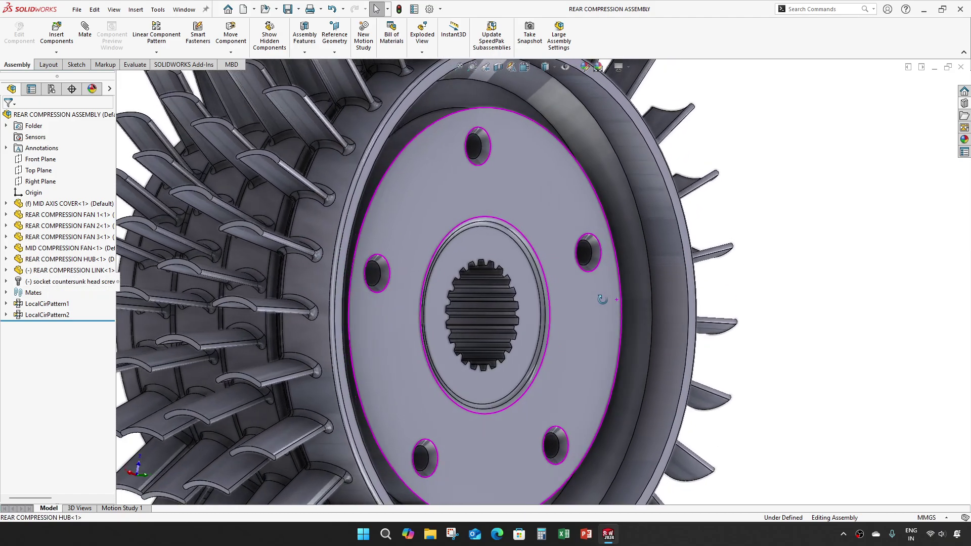
pyautogui.moveTo(673, 285); pyautogui.dragTo(592, 301, button='middle')
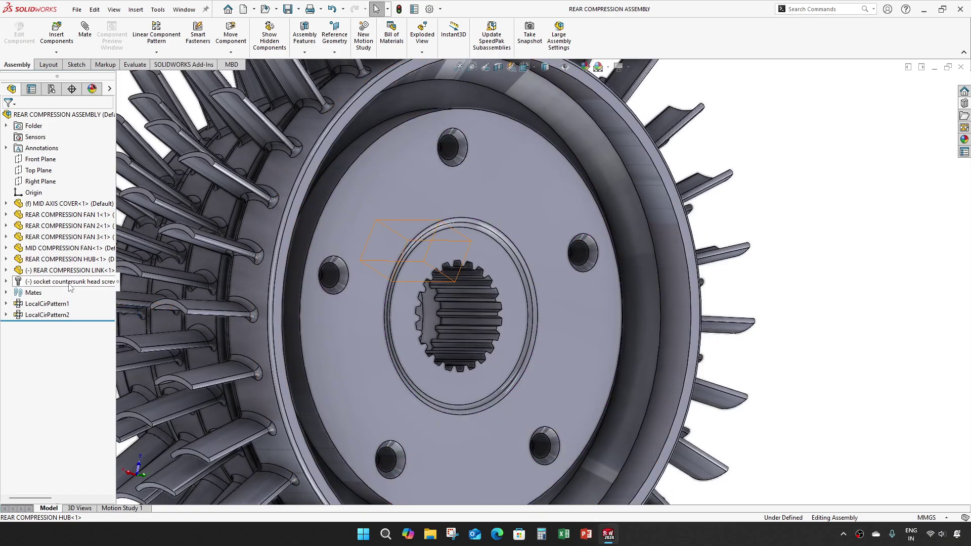
pyautogui.moveTo(66, 282); pyautogui.dragTo(776, 298)
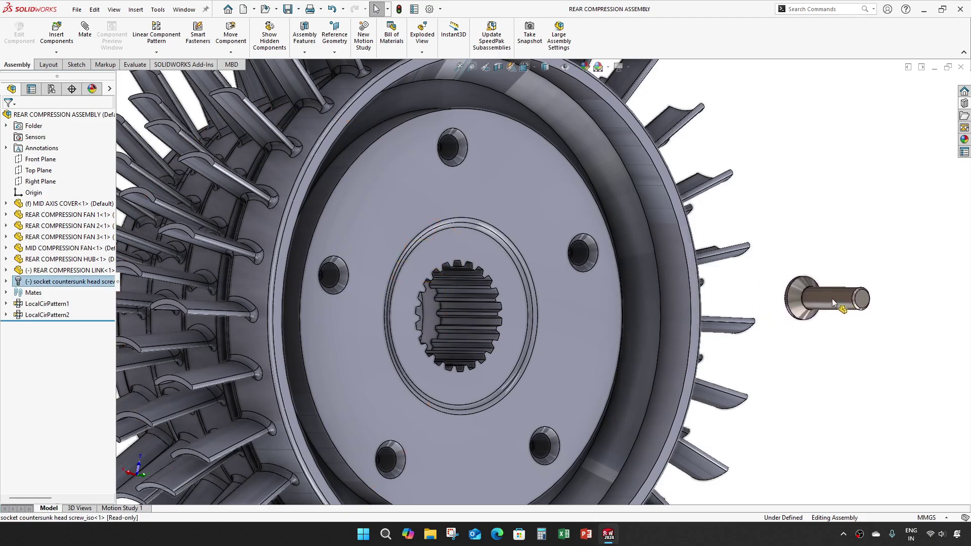
pyautogui.moveTo(111, 319); pyautogui.dragTo(821, 305)
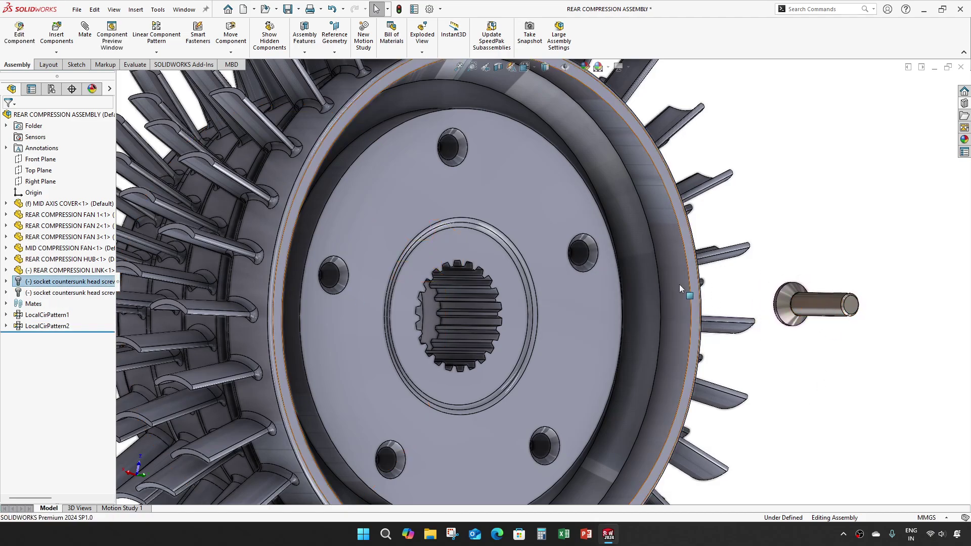
pyautogui.scroll(-1, 678, 284)
pyautogui.press('Escape')
# Mate the new screw's shank concentric with a hub hole, then pull it partly out
pyautogui.click(847, 309)
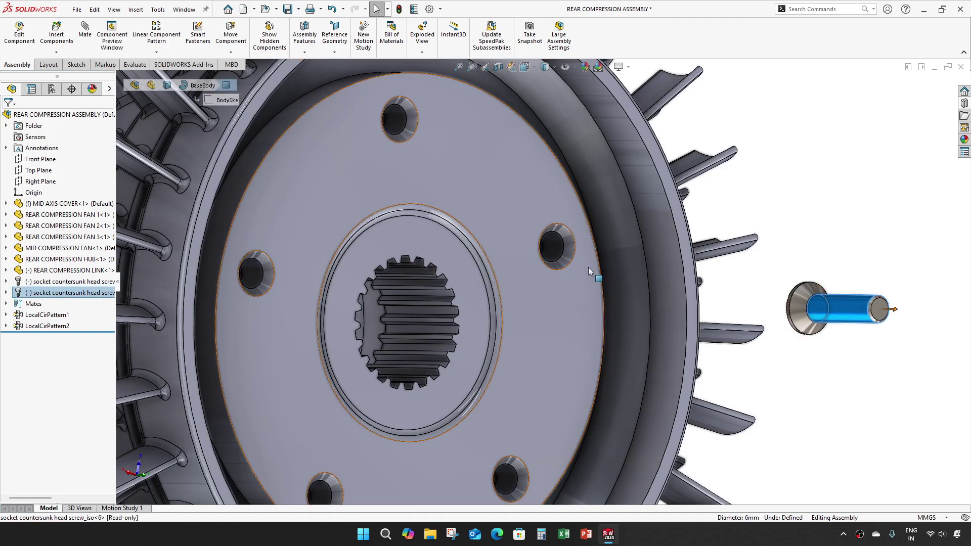
pyautogui.keyDown('ctrl'); pyautogui.click(552, 246); pyautogui.keyUp('ctrl')
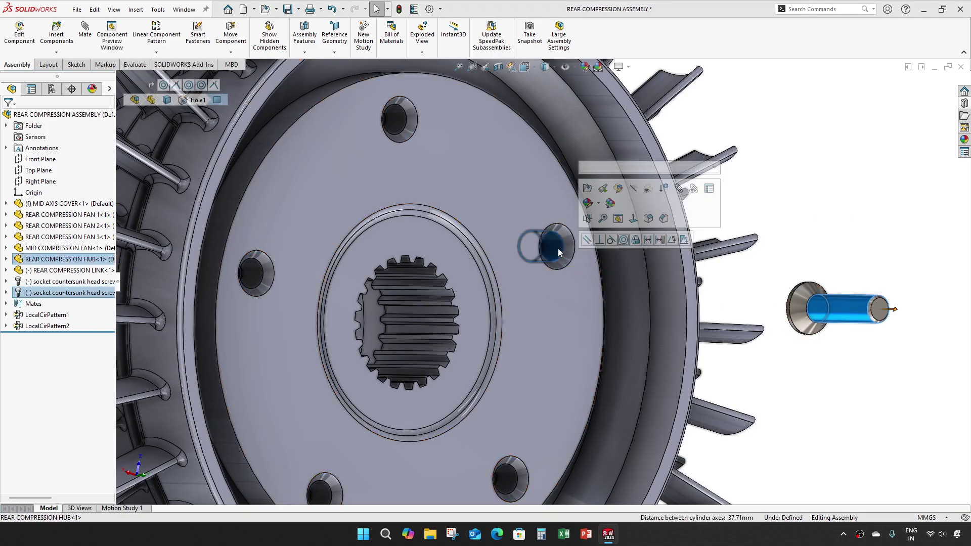
pyautogui.click(623, 242)
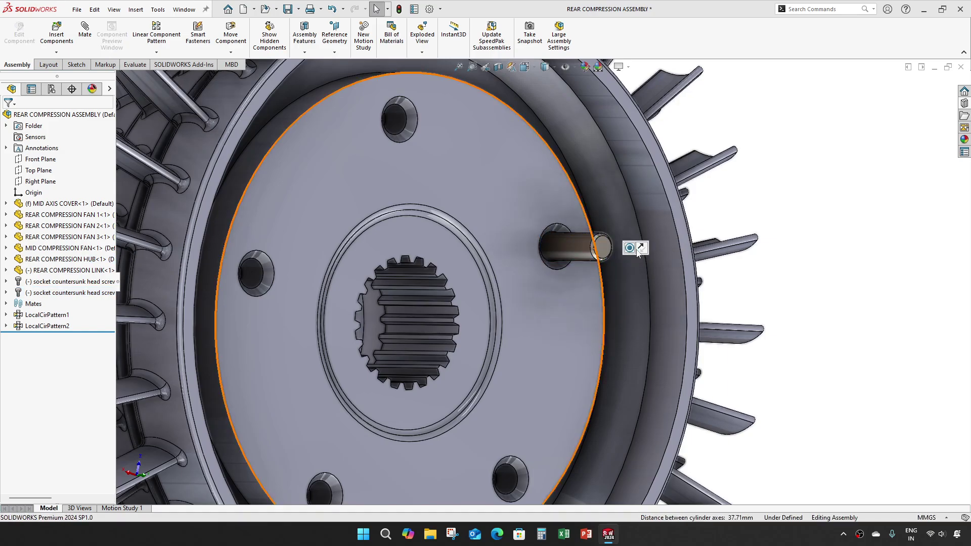
pyautogui.scroll(-3, 582, 258)
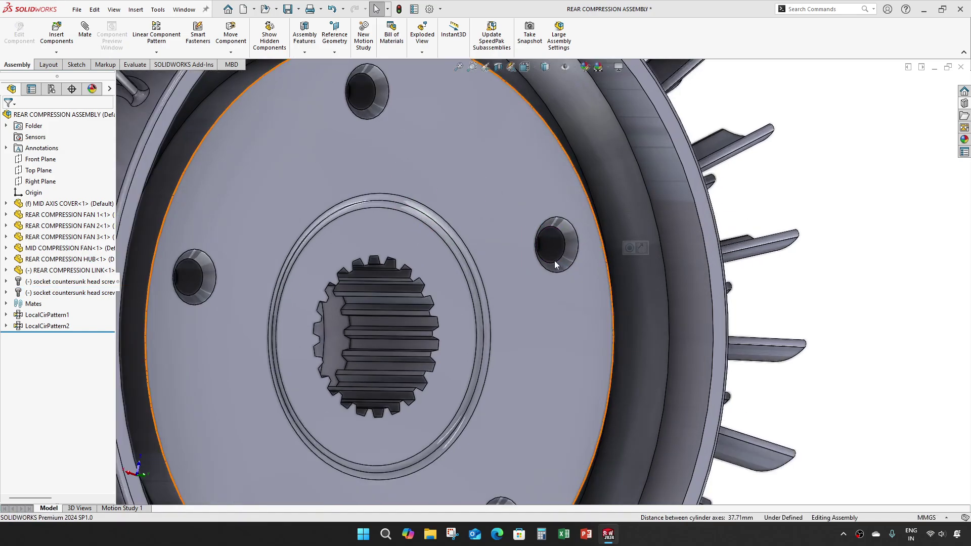
pyautogui.moveTo(581, 258); pyautogui.dragTo(491, 271, button='middle')
pyautogui.click(571, 250)
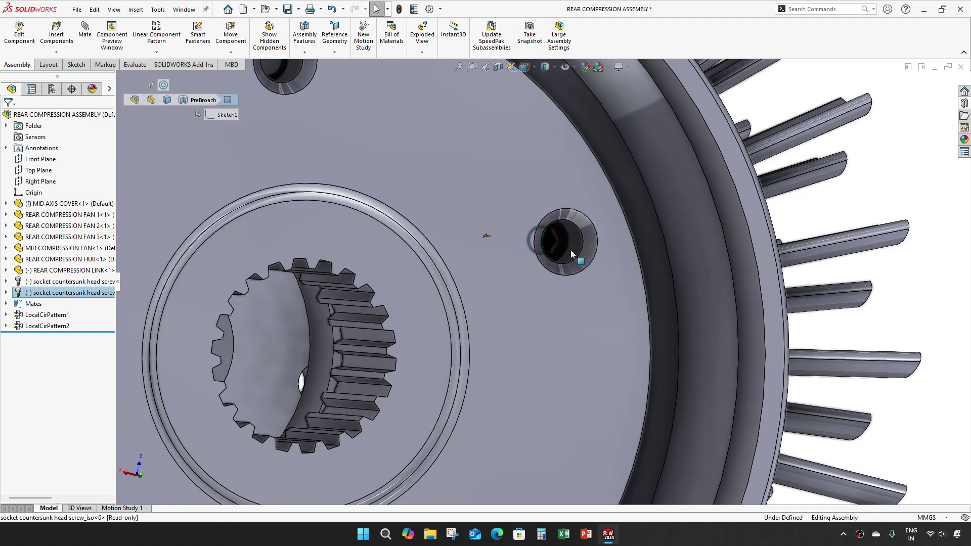
pyautogui.moveTo(571, 250); pyautogui.dragTo(715, 293)
# Mate the screw's countersunk head coincident with the hub hole's countersink face
pyautogui.scroll(3, 714, 293)
pyautogui.moveTo(715, 293); pyautogui.dragTo(620, 320, button='middle')
pyautogui.scroll(-3, 642, 313)
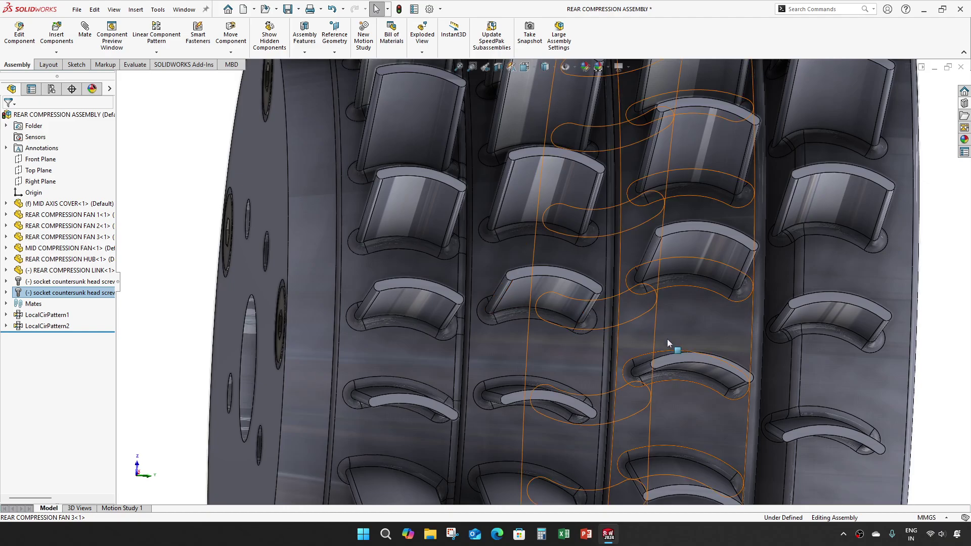
pyautogui.scroll(3, 700, 331)
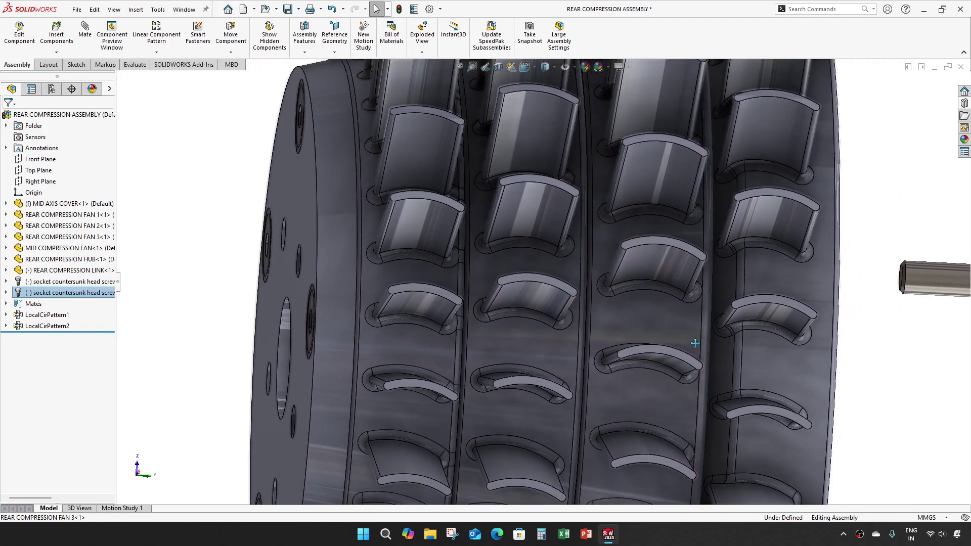
pyautogui.keyDown('ctrl'); pyautogui.moveTo(708, 338); pyautogui.dragTo(511, 341, button='middle'); pyautogui.keyUp('ctrl')
pyautogui.click(835, 290)
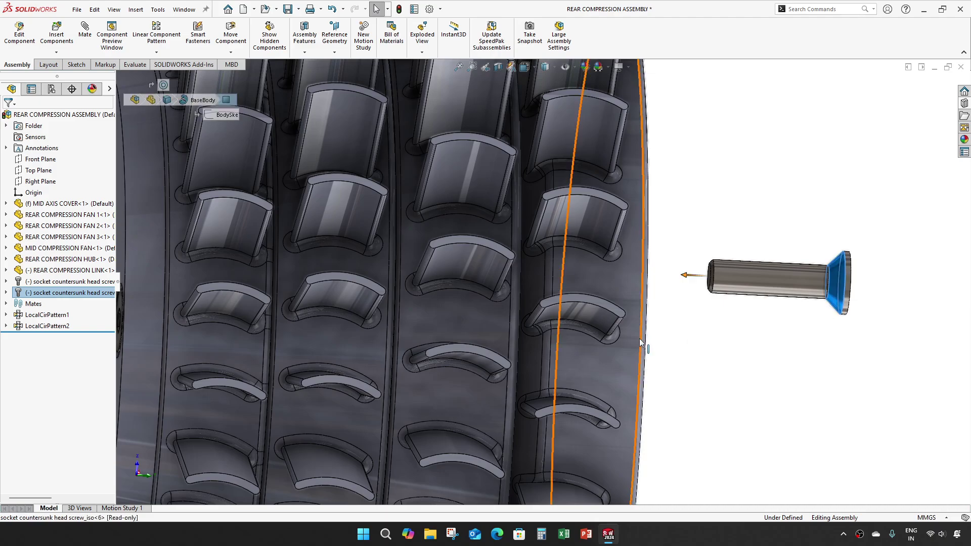
pyautogui.moveTo(640, 338); pyautogui.dragTo(609, 338, button='middle')
pyautogui.keyDown('ctrl'); pyautogui.click(809, 278); pyautogui.keyUp('ctrl')
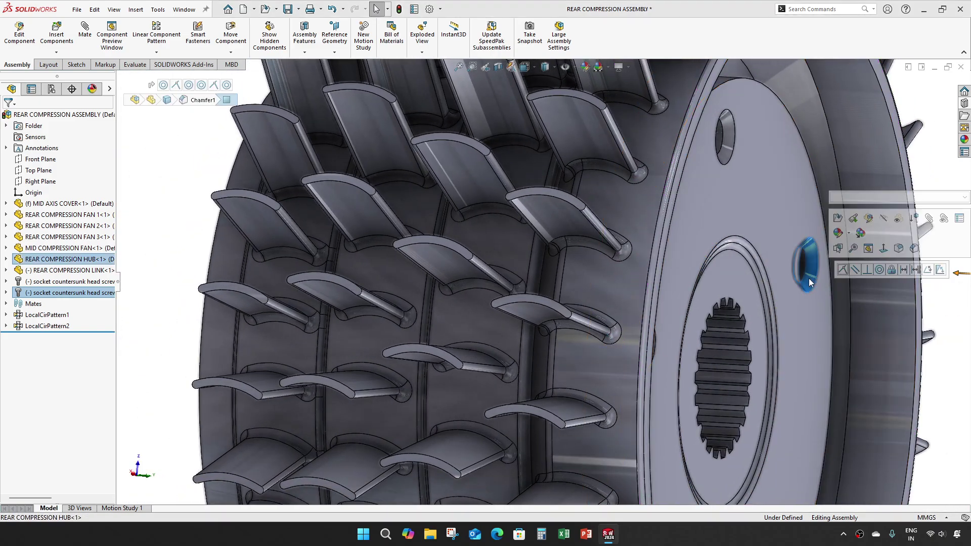
pyautogui.click(843, 269)
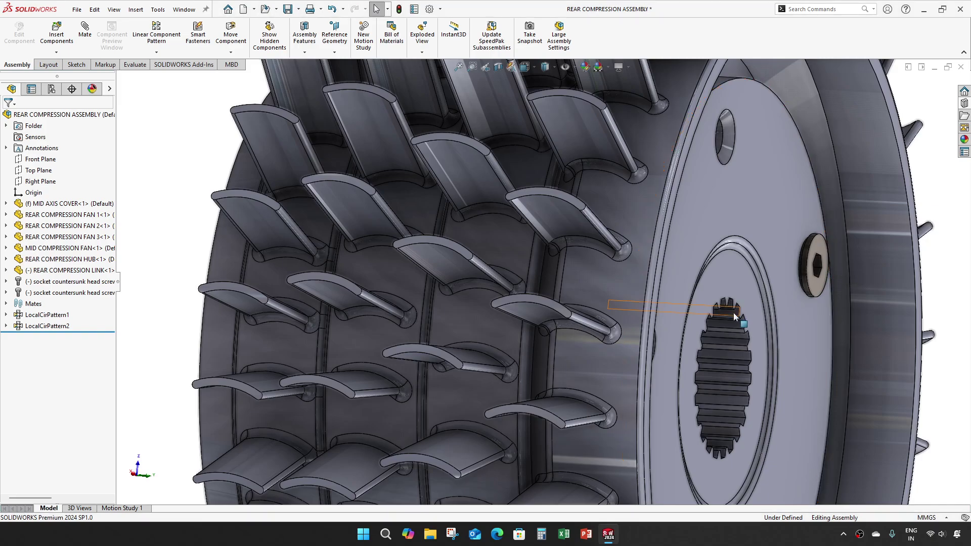
pyautogui.moveTo(734, 313)
pyautogui.mouseDown(button='middle')
pyautogui.moveTo(703, 290)
pyautogui.moveTo(640, 301)
pyautogui.mouseUp(button='middle')
pyautogui.scroll(3, 610, 304)
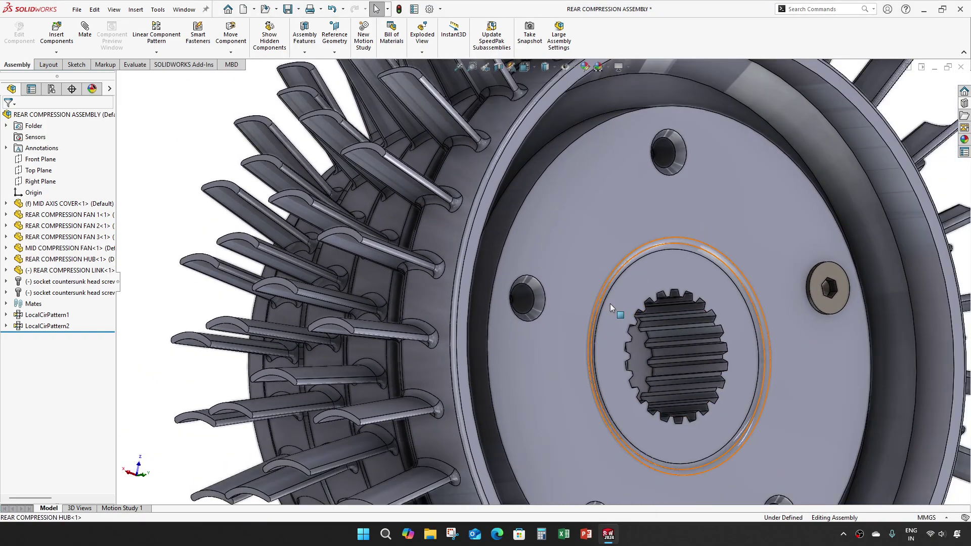
pyautogui.scroll(-2, 946, 312)
pyautogui.moveTo(753, 308)
pyautogui.mouseDown(button='middle')
pyautogui.moveTo(712, 309)
pyautogui.moveTo(715, 335)
pyautogui.moveTo(715, 304)
pyautogui.mouseUp(button='middle')
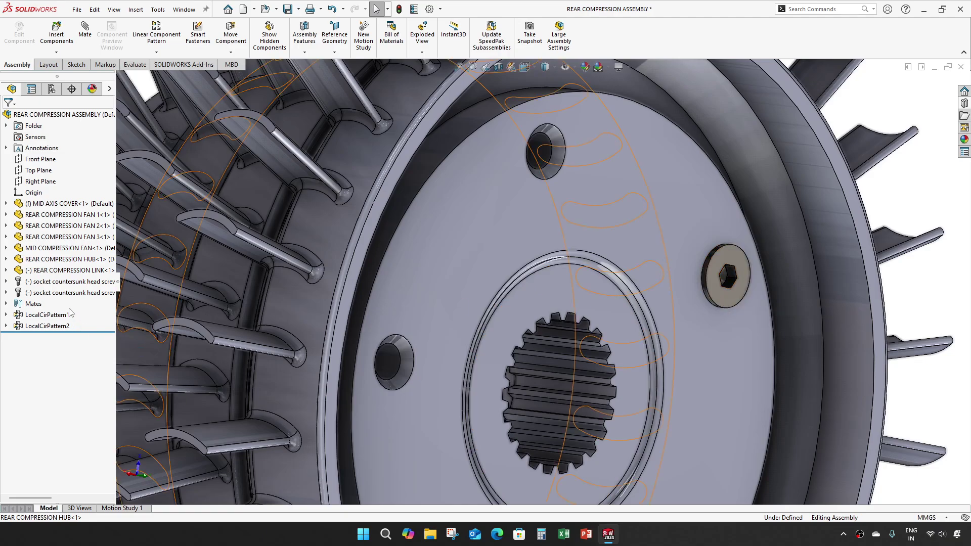
# Circular-pattern the screw into 5 instances about the hub's cylindrical face, excluding the hub itself
pyautogui.click(68, 293)
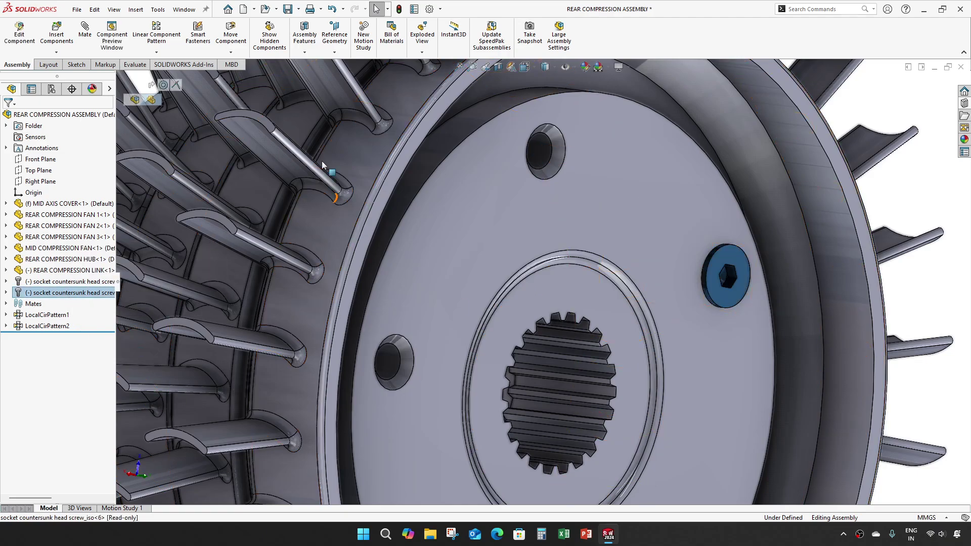
pyautogui.click(156, 52)
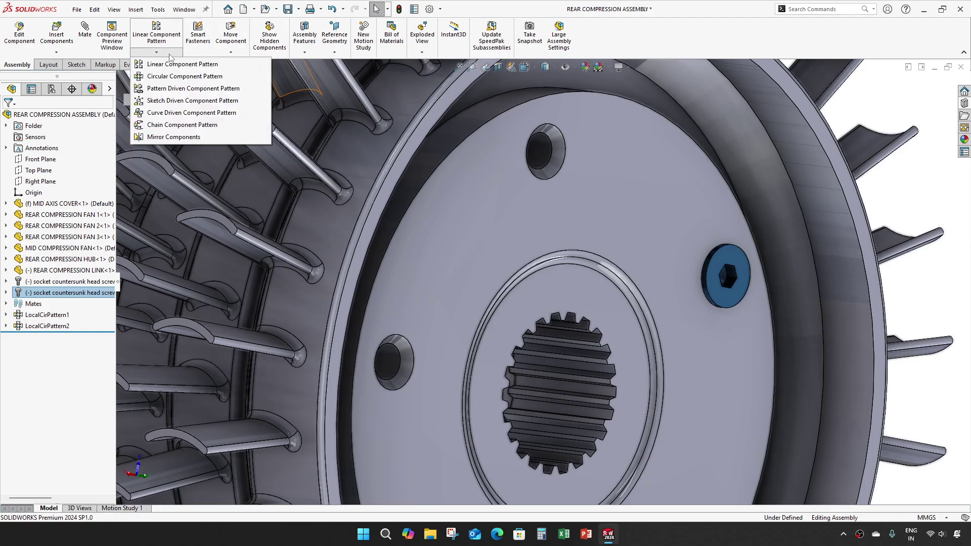
pyautogui.click(168, 77)
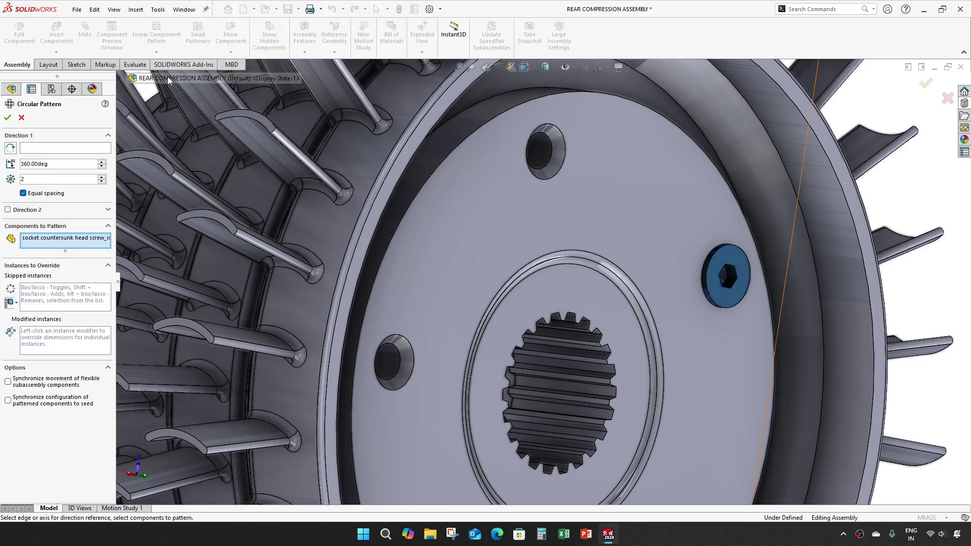
pyautogui.click(460, 133)
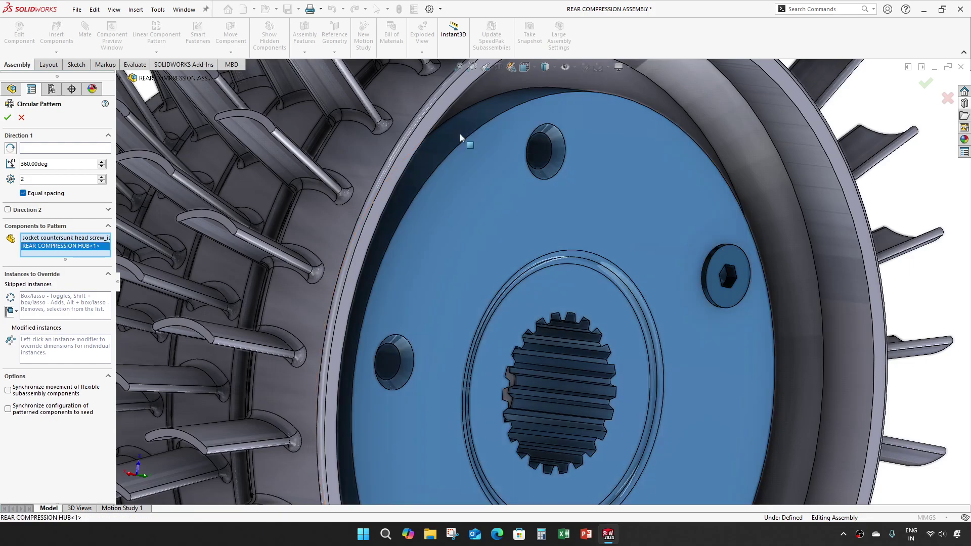
pyautogui.rightClick(57, 246)
pyautogui.click(83, 266)
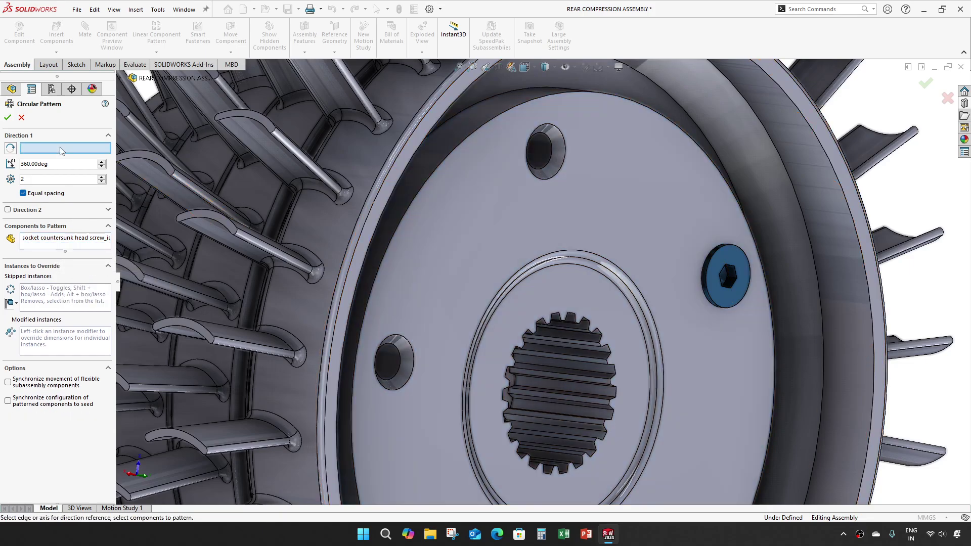
pyautogui.click(413, 193)
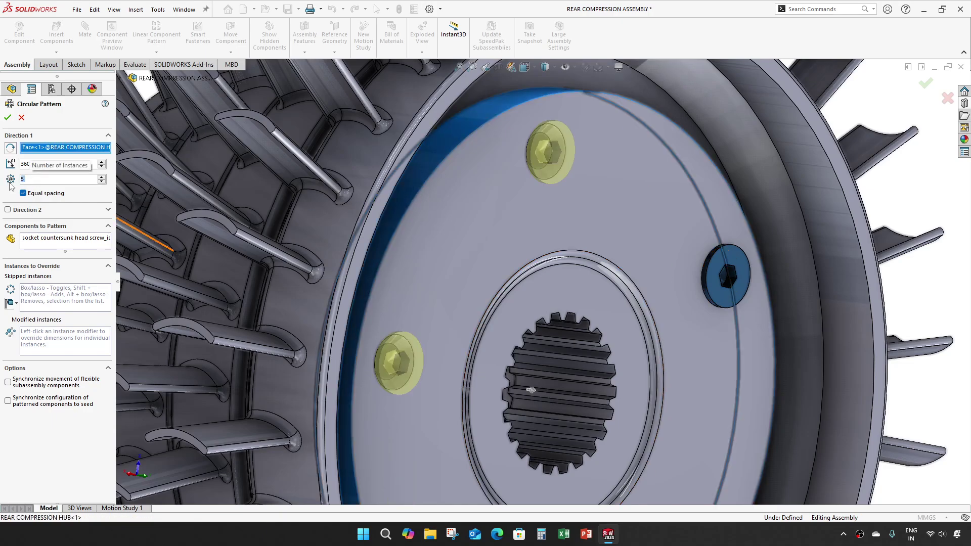
pyautogui.write('5')
pyautogui.scroll(2, 456, 244)
pyautogui.scroll(2, 456, 245)
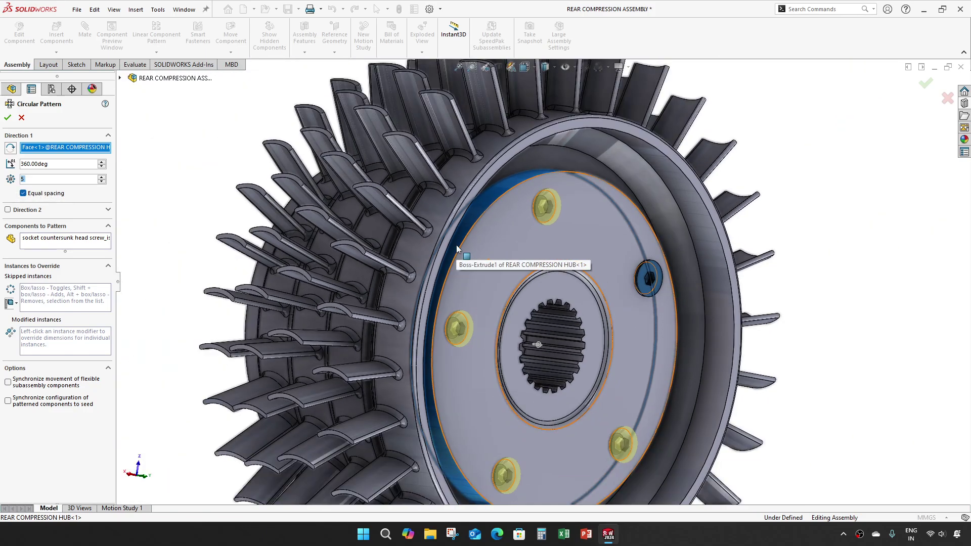
pyautogui.click(7, 118)
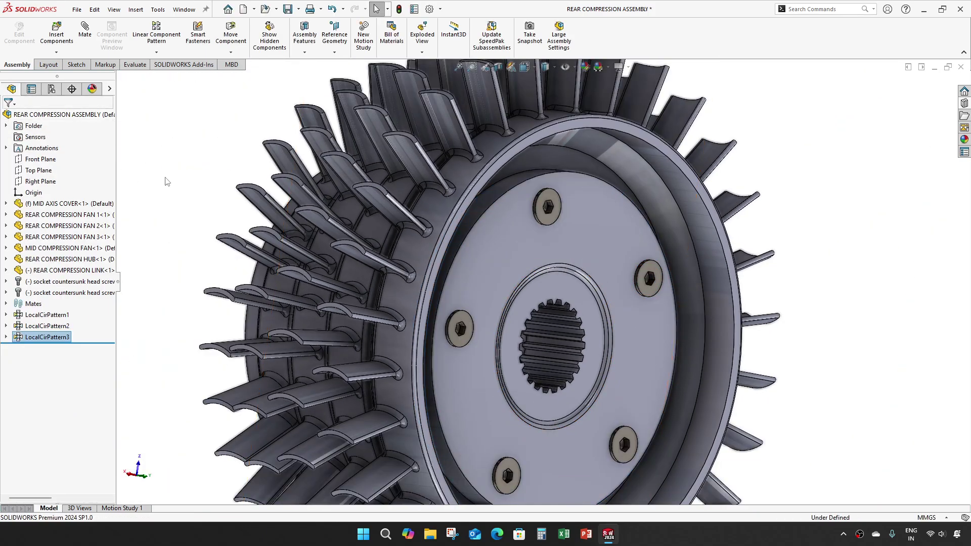
# Save the rear compression assembly
pyautogui.scroll(-3, 607, 263)
pyautogui.scroll(-2, 629, 269)
pyautogui.scroll(-2, 642, 273)
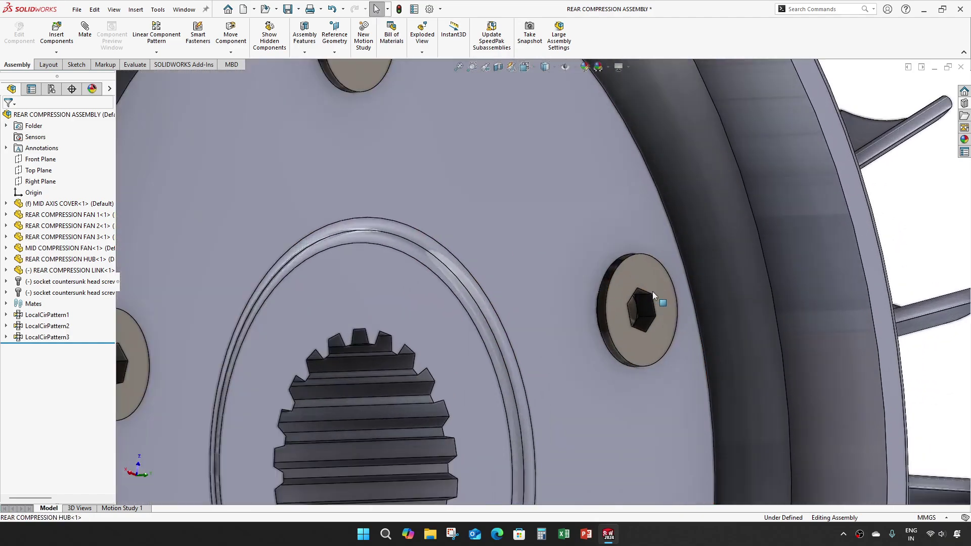
pyautogui.scroll(-2, 627, 309)
pyautogui.hotkey('ctrl', 's')
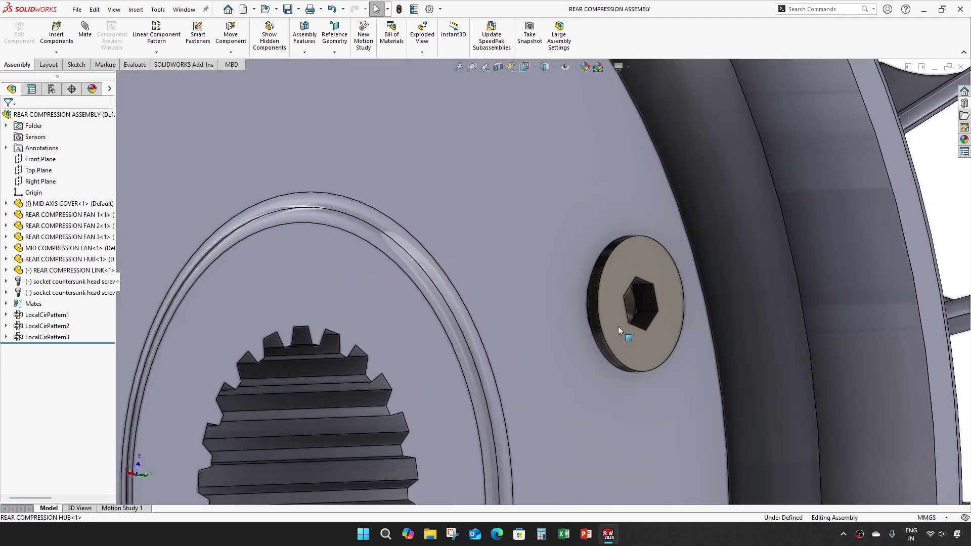
pyautogui.scroll(3, 429, 253)
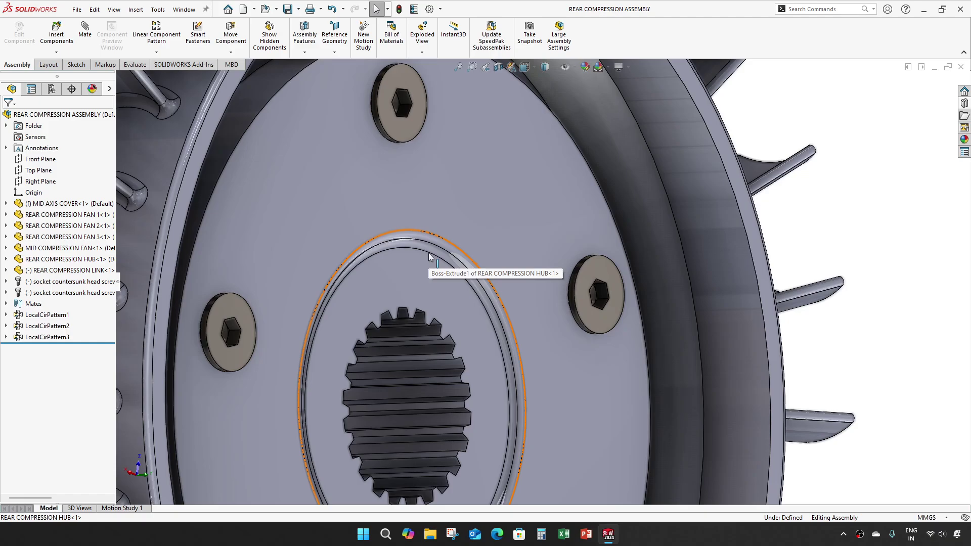
# Open the REAR COMPRESSION HUB part separately and select its Hole2 countersink feature
pyautogui.rightClick(516, 247)
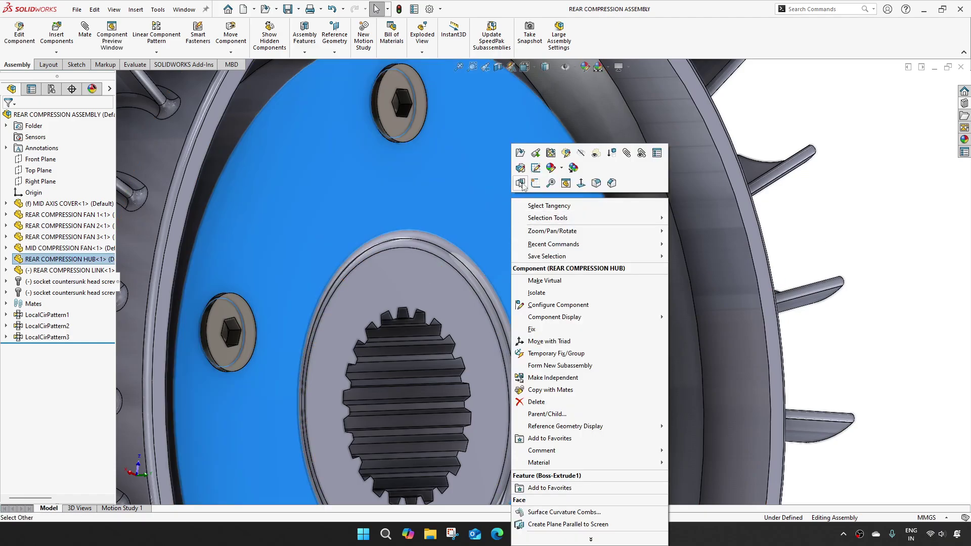
pyautogui.click(521, 184)
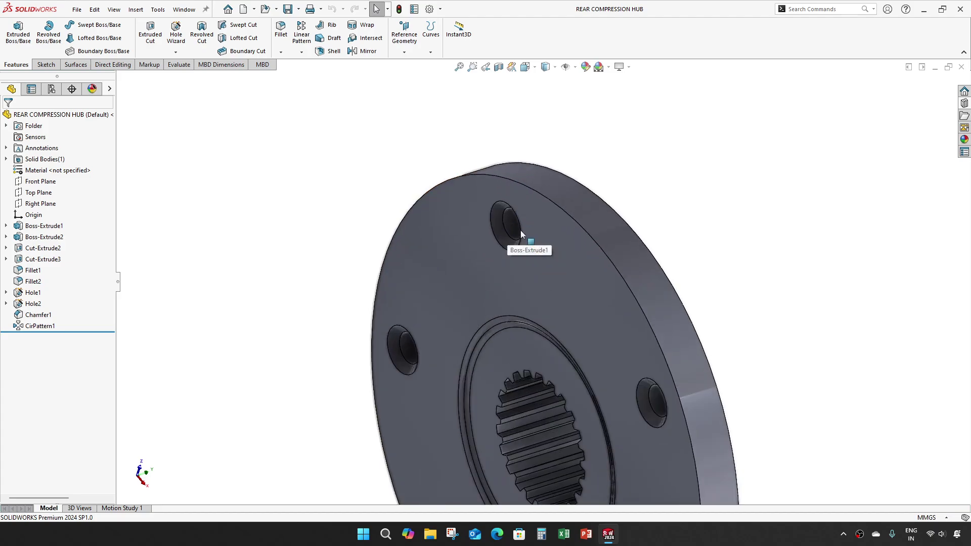
pyautogui.scroll(-3, 521, 230)
pyautogui.scroll(-4, 529, 223)
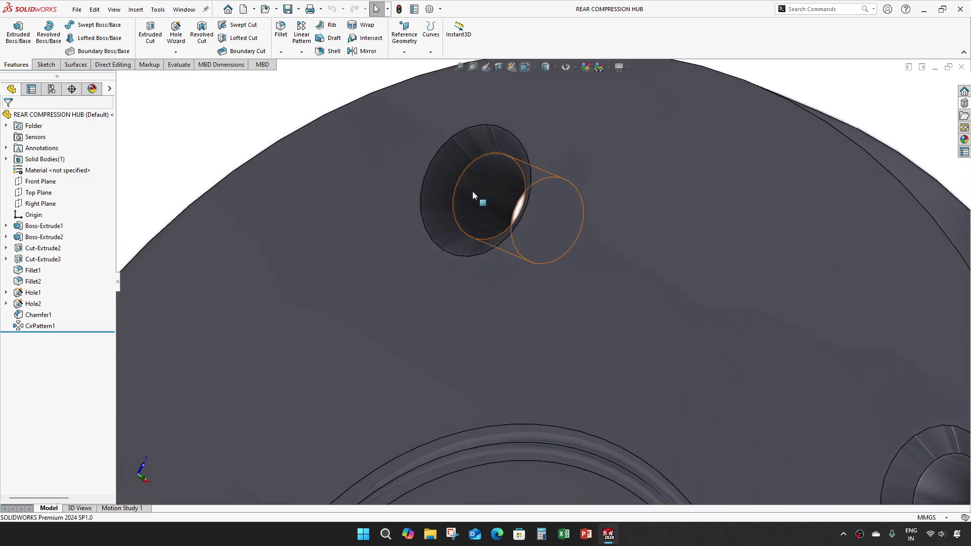
pyautogui.scroll(-2, 463, 227)
pyautogui.moveTo(463, 228); pyautogui.dragTo(502, 231, button='middle')
pyautogui.scroll(3, 463, 234)
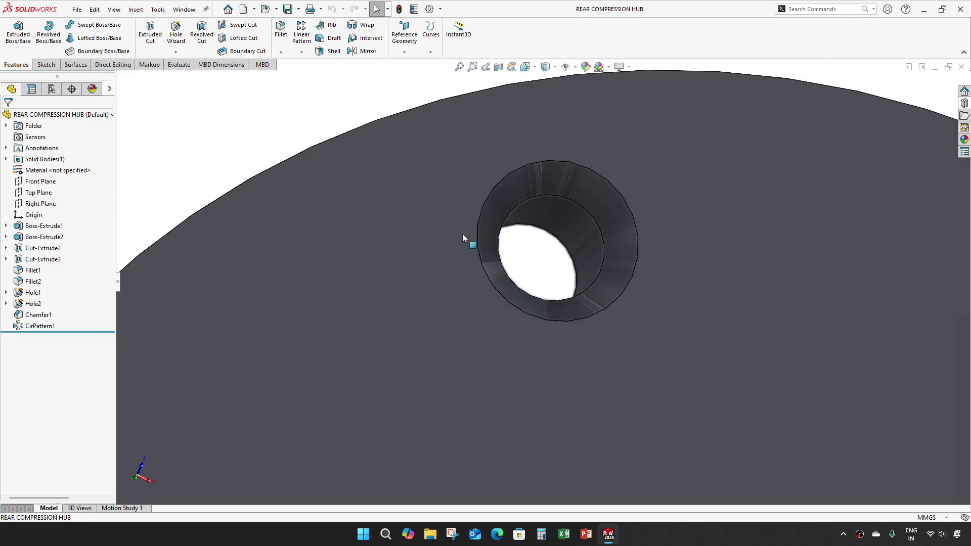
pyautogui.scroll(2, 517, 237)
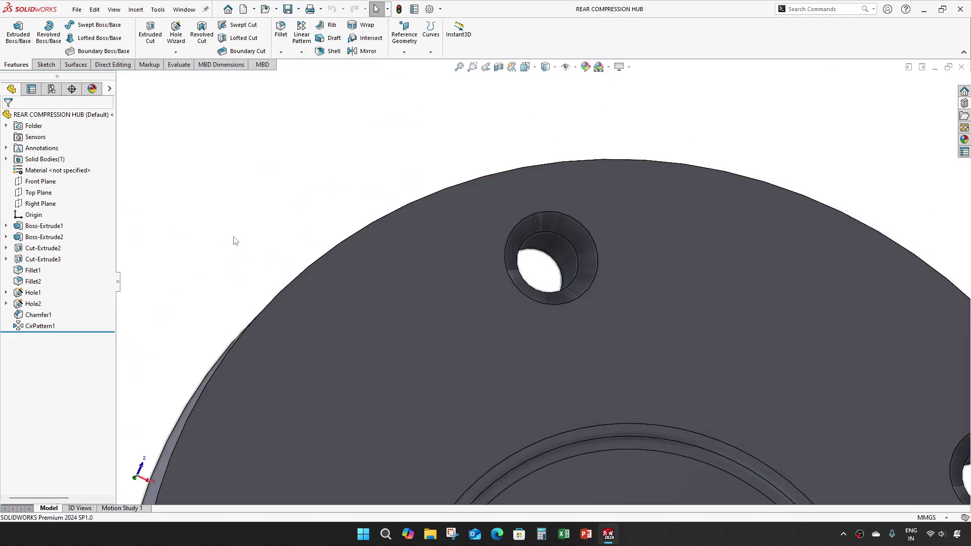
pyautogui.click(33, 304)
# Edit Hole2 so the hub's screw hole depth changes from 3mm to 5mm
pyautogui.press('z')
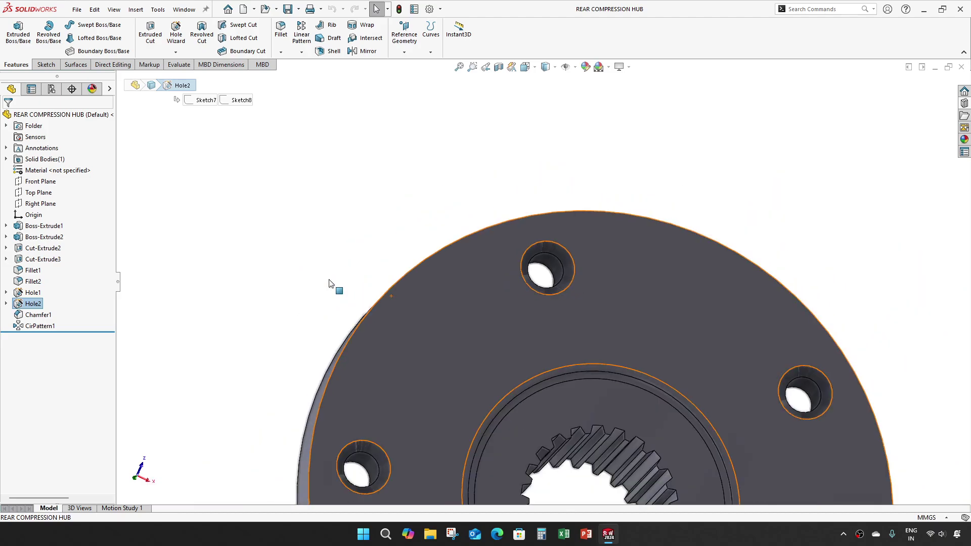
pyautogui.rightClick(33, 303)
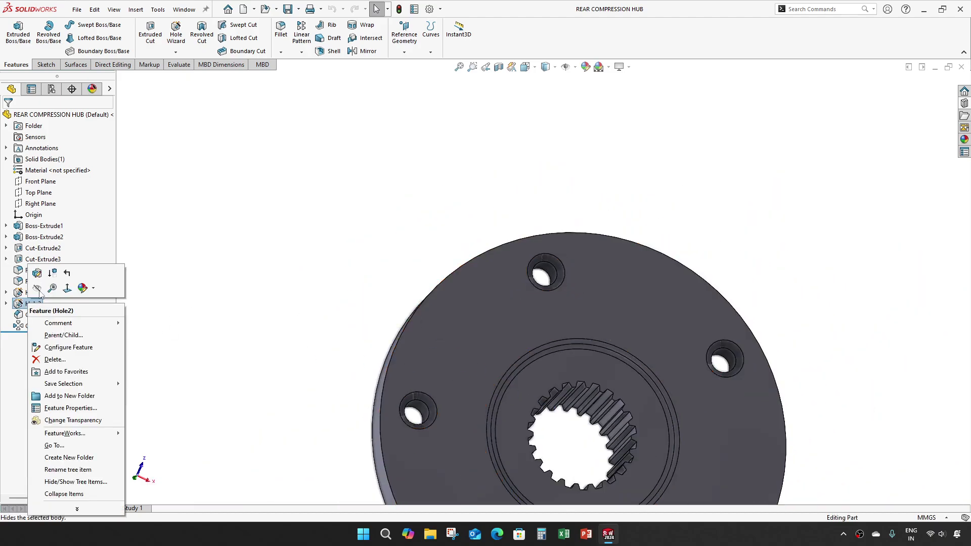
pyautogui.click(304, 306)
pyautogui.moveTo(396, 307)
pyautogui.mouseDown(button='middle')
pyautogui.moveTo(578, 302)
pyautogui.moveTo(607, 314)
pyautogui.moveTo(568, 319)
pyautogui.mouseUp(button='middle')
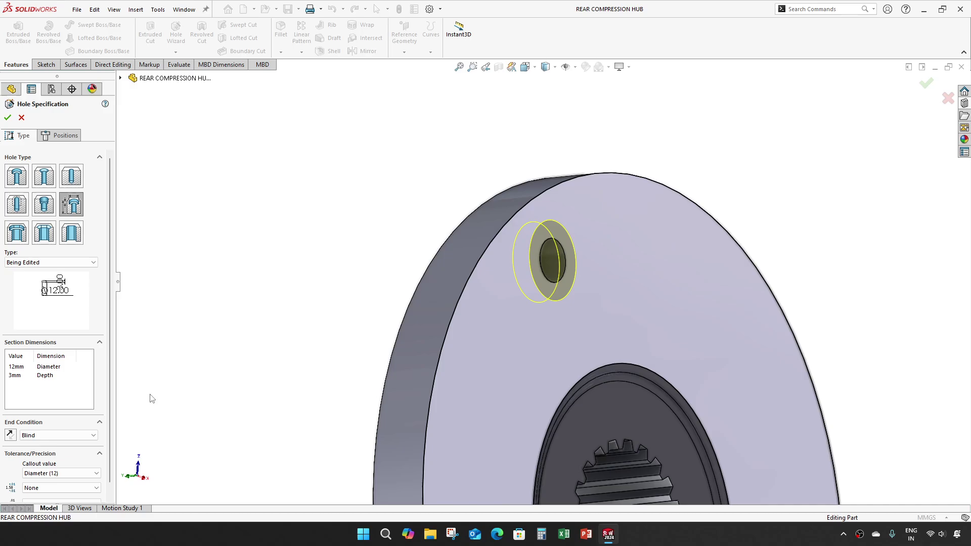
pyautogui.click(20, 377)
pyautogui.write('5')
pyautogui.press('Return')
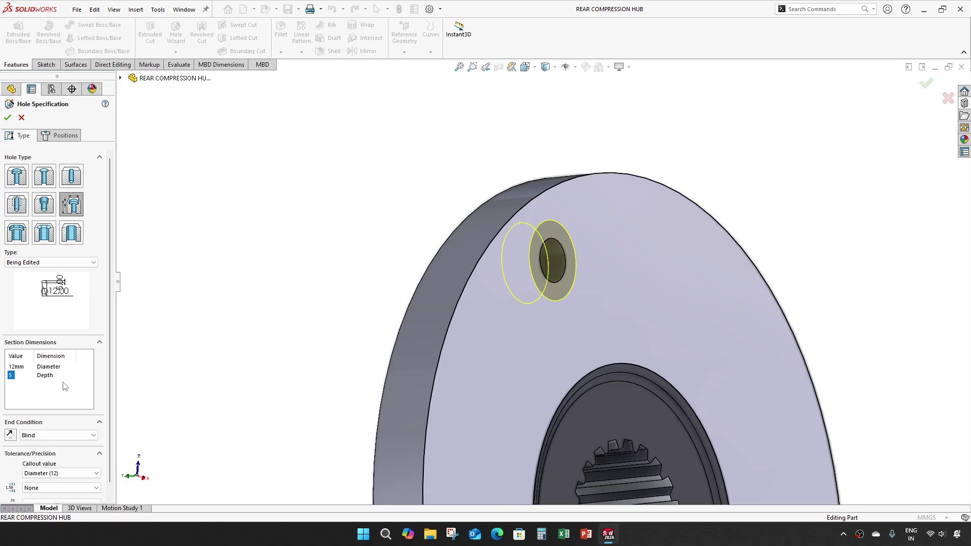
pyautogui.click(7, 118)
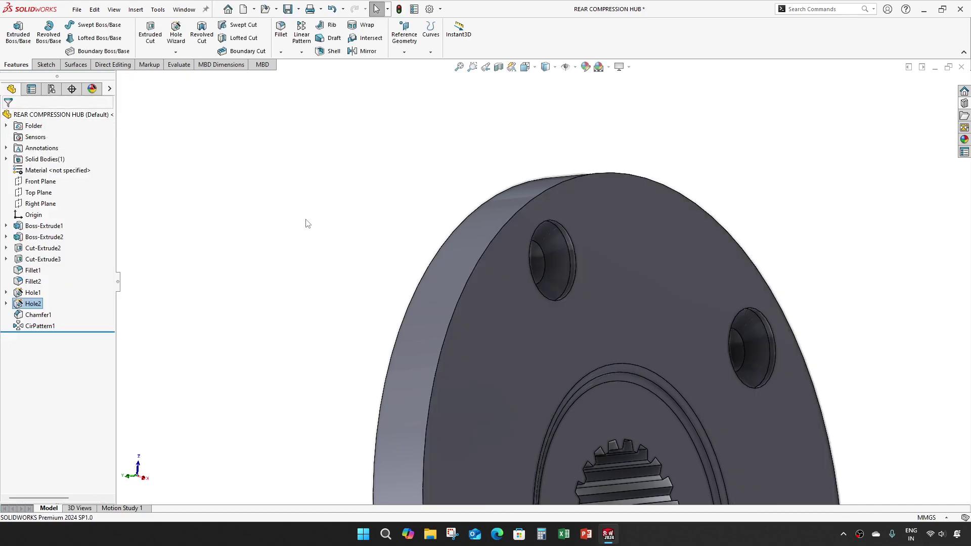
# Close the hub part, answering the save prompt, and return to the assembly
pyautogui.scroll(-3, 561, 275)
pyautogui.moveTo(565, 268)
pyautogui.mouseDown(button='middle')
pyautogui.moveTo(529, 256)
pyautogui.moveTo(502, 219)
pyautogui.moveTo(531, 199)
pyautogui.moveTo(383, 209)
pyautogui.mouseUp(button='middle')
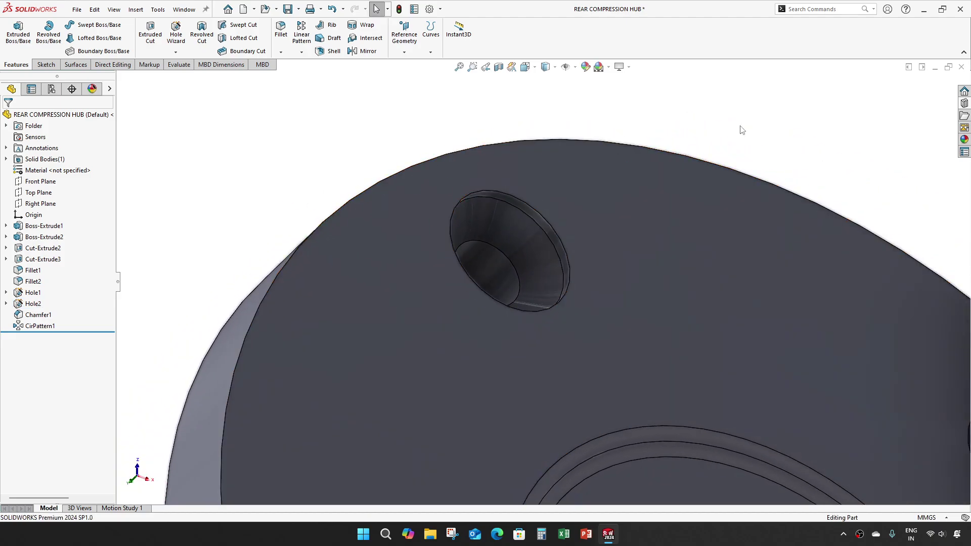
pyautogui.click(961, 67)
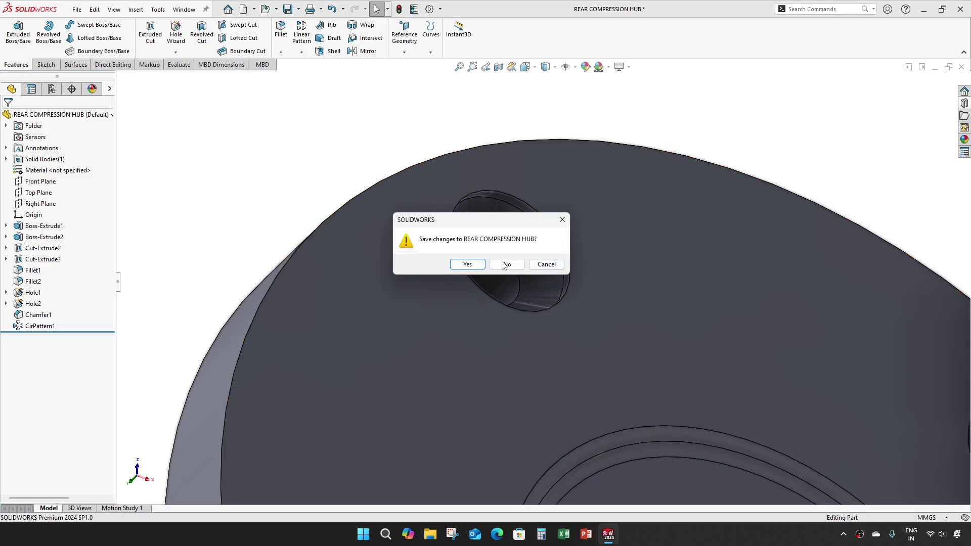
pyautogui.click(481, 266)
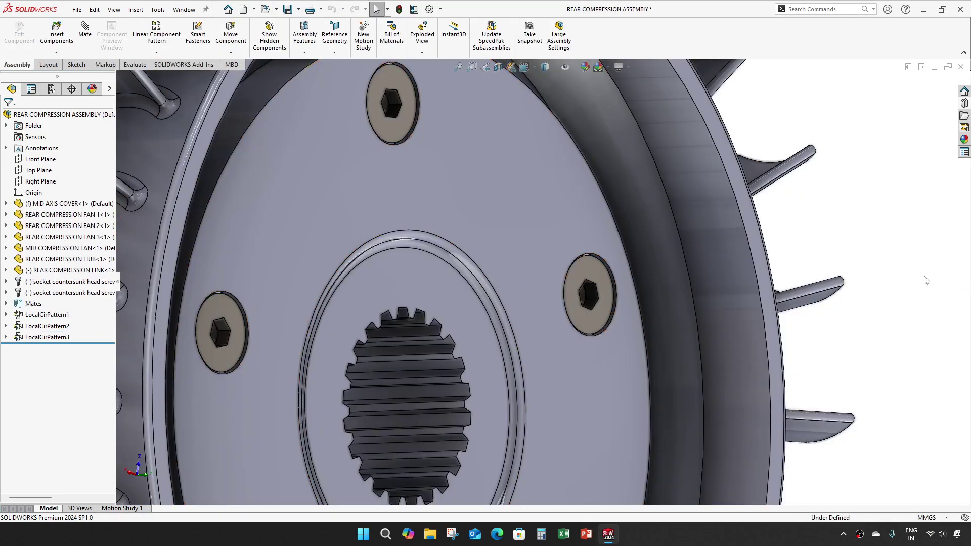
# Orbit and zoom around the finished assembly's seated hub screws, then minimise SOLIDWORKS
pyautogui.scroll(-5, 586, 291)
pyautogui.moveTo(586, 292); pyautogui.dragTo(620, 286, button='middle')
pyautogui.scroll(2, 621, 287)
pyautogui.scroll(3, 620, 286)
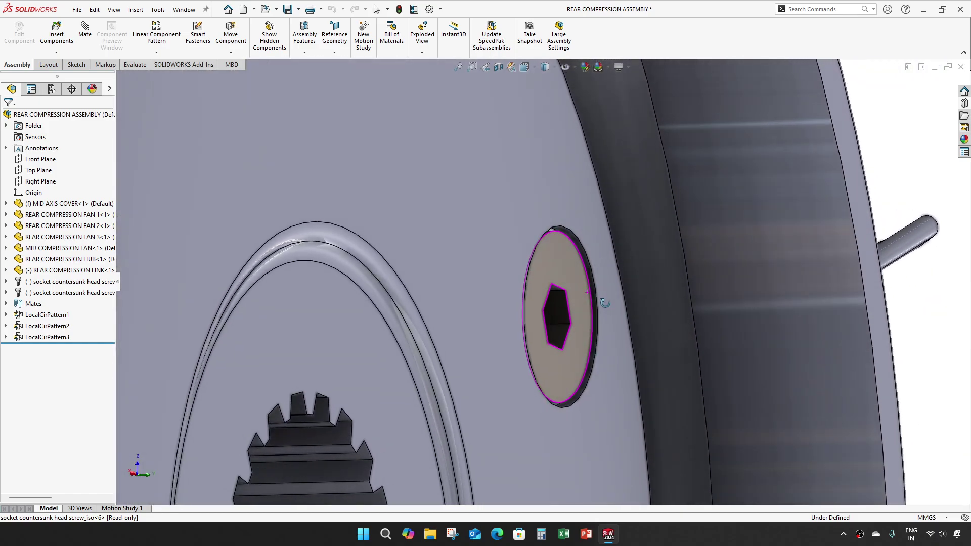
pyautogui.scroll(3, 520, 321)
pyautogui.scroll(3, 765, 312)
pyautogui.scroll(3, 766, 312)
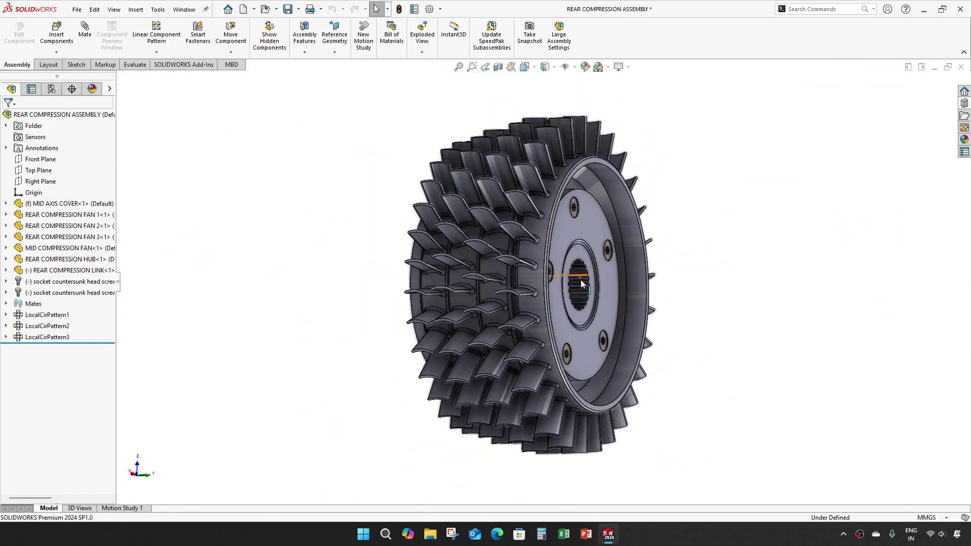
pyautogui.moveTo(766, 313)
pyautogui.mouseDown(button='middle')
pyautogui.moveTo(622, 324)
pyautogui.moveTo(640, 325)
pyautogui.moveTo(708, 270)
pyautogui.mouseUp(button='middle')
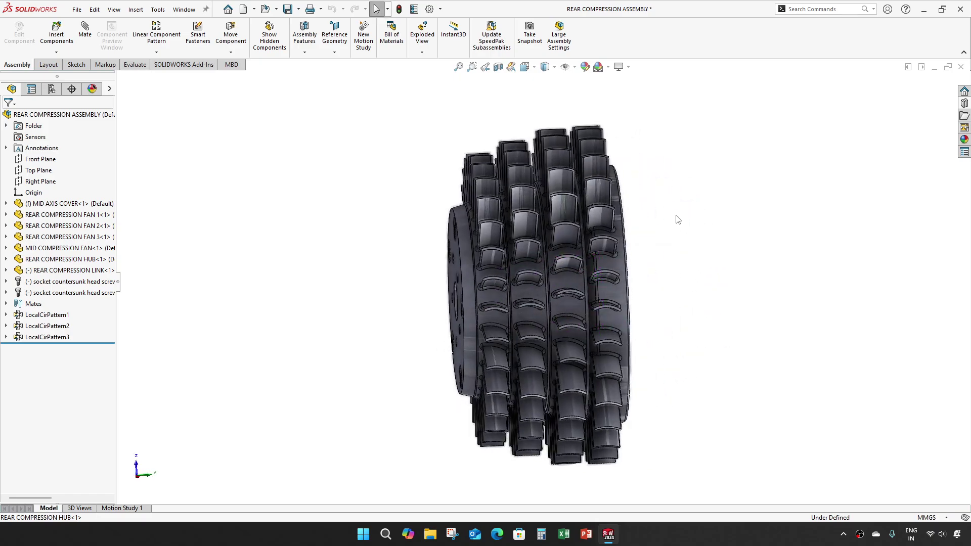
pyautogui.moveTo(679, 219); pyautogui.dragTo(662, 212, button='middle')
pyautogui.scroll(2, 658, 296)
pyautogui.moveTo(654, 296); pyautogui.dragTo(759, 301, button='middle')
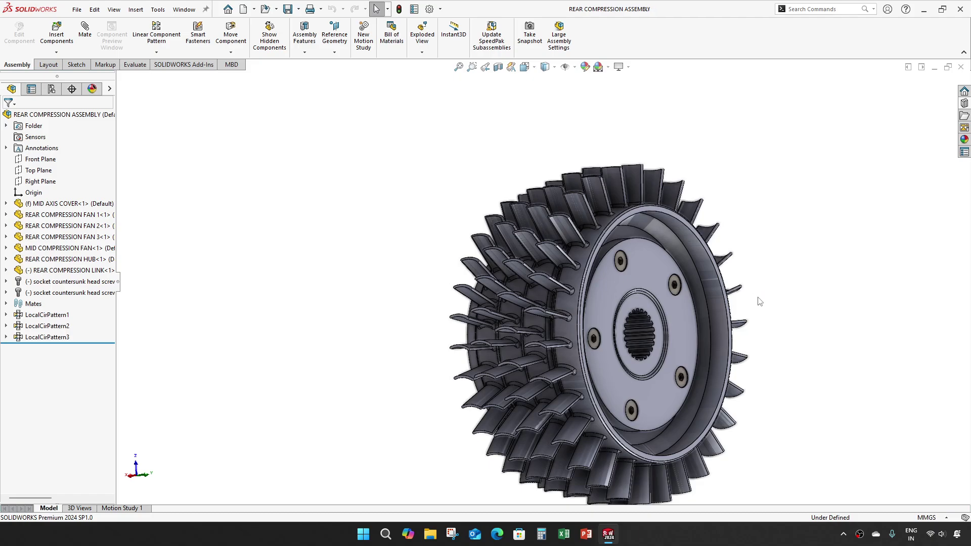
pyautogui.click(924, 9)
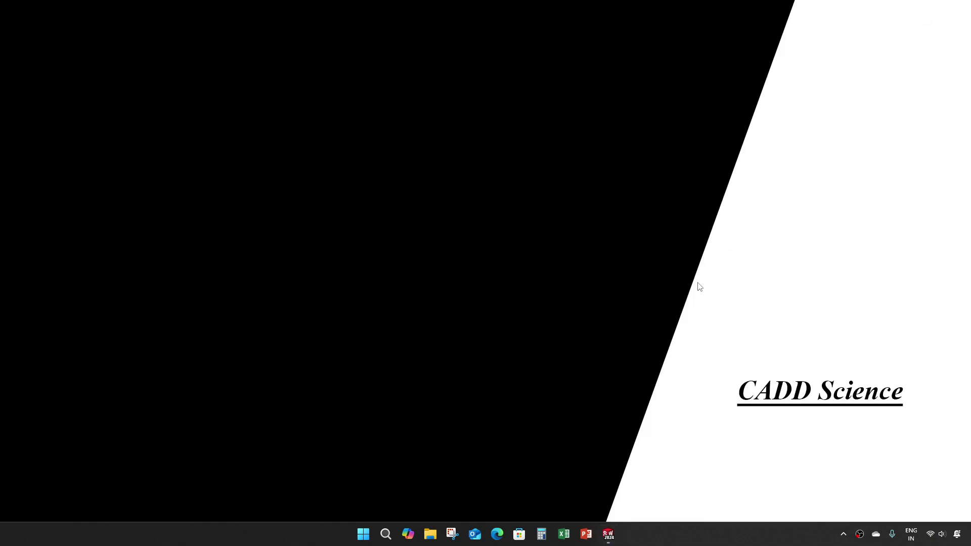